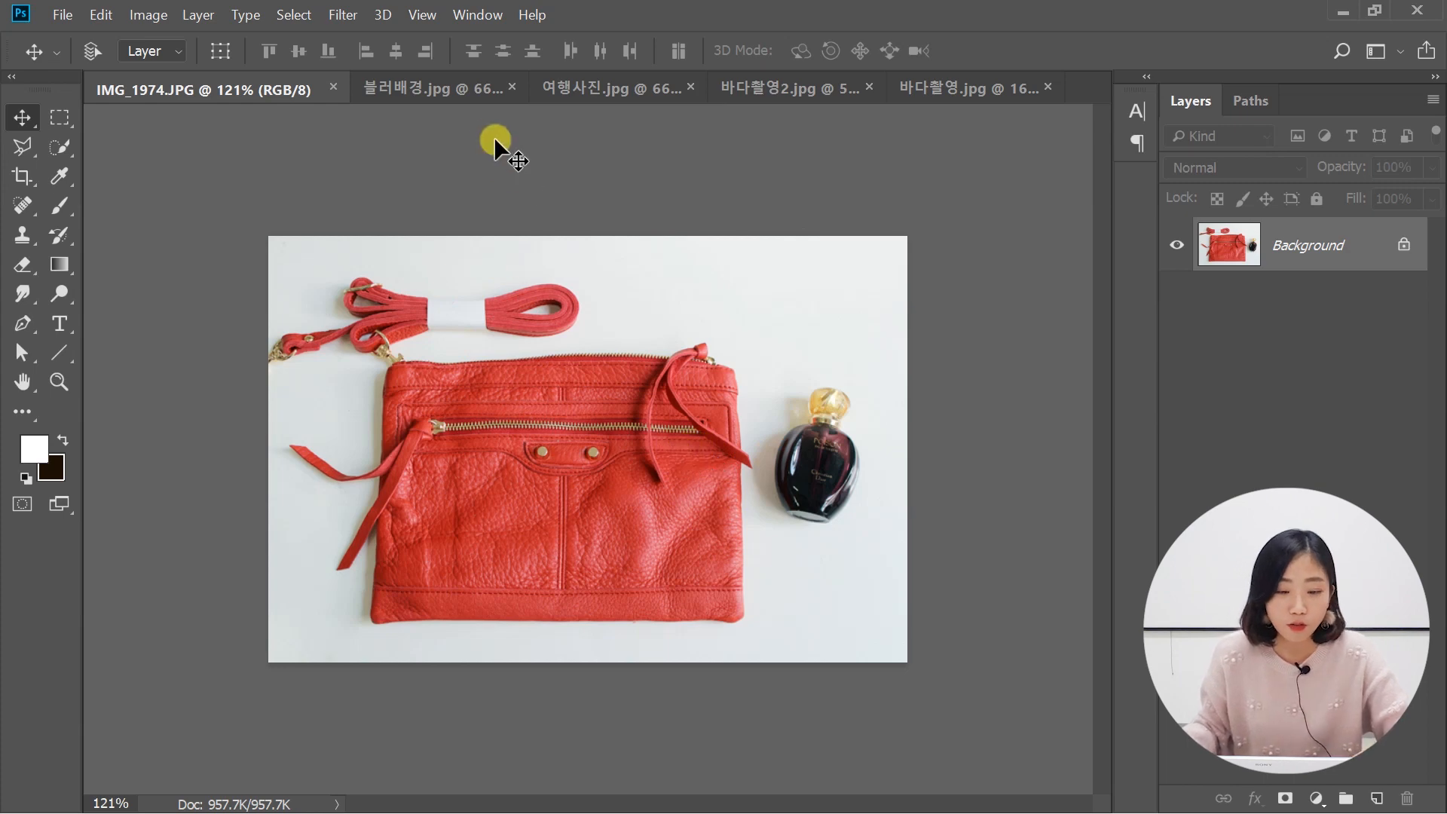
- Look through the open WINTER background, travel photo and two hand-held phone images
click(452, 88)
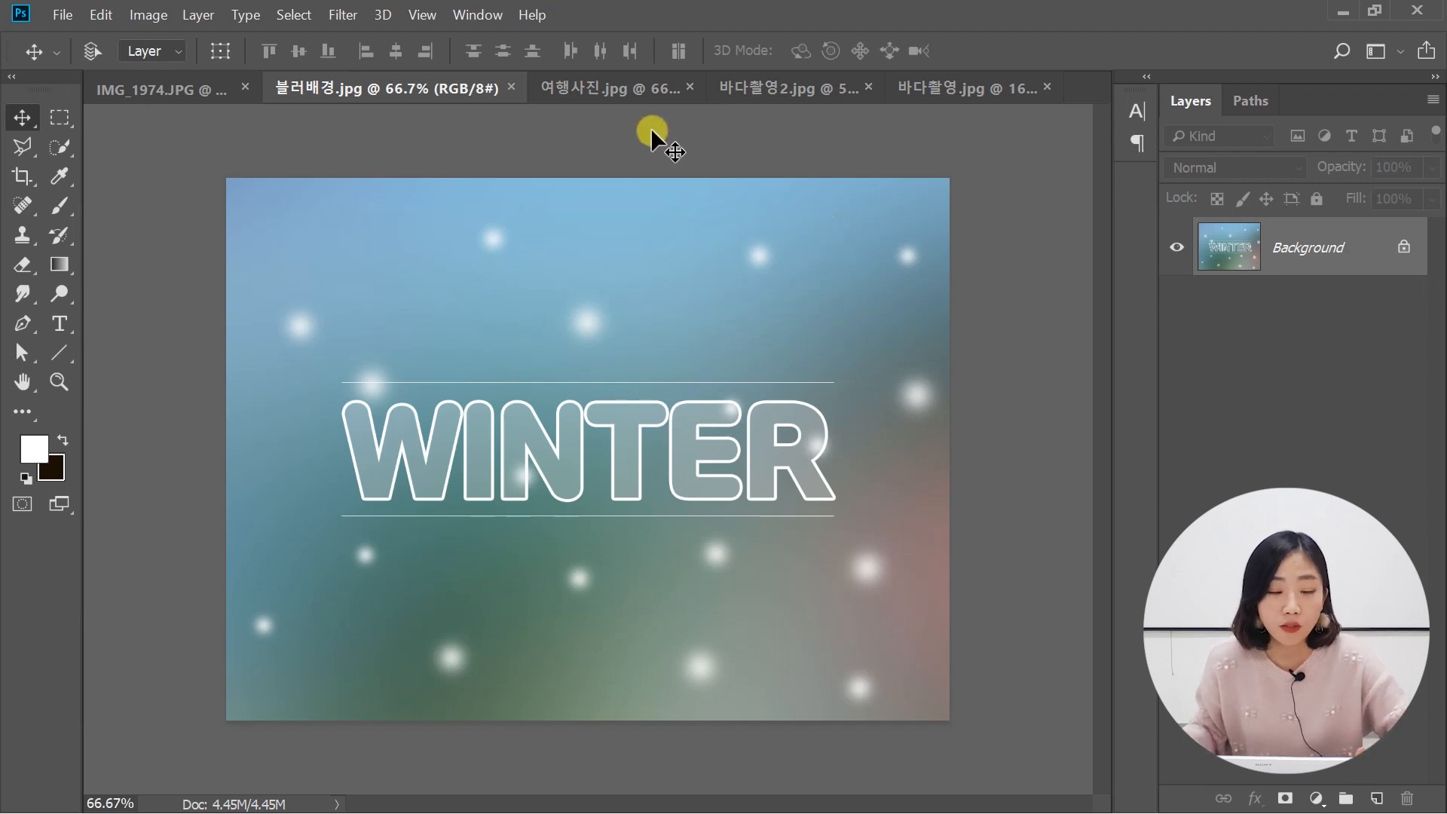
click(580, 91)
click(754, 87)
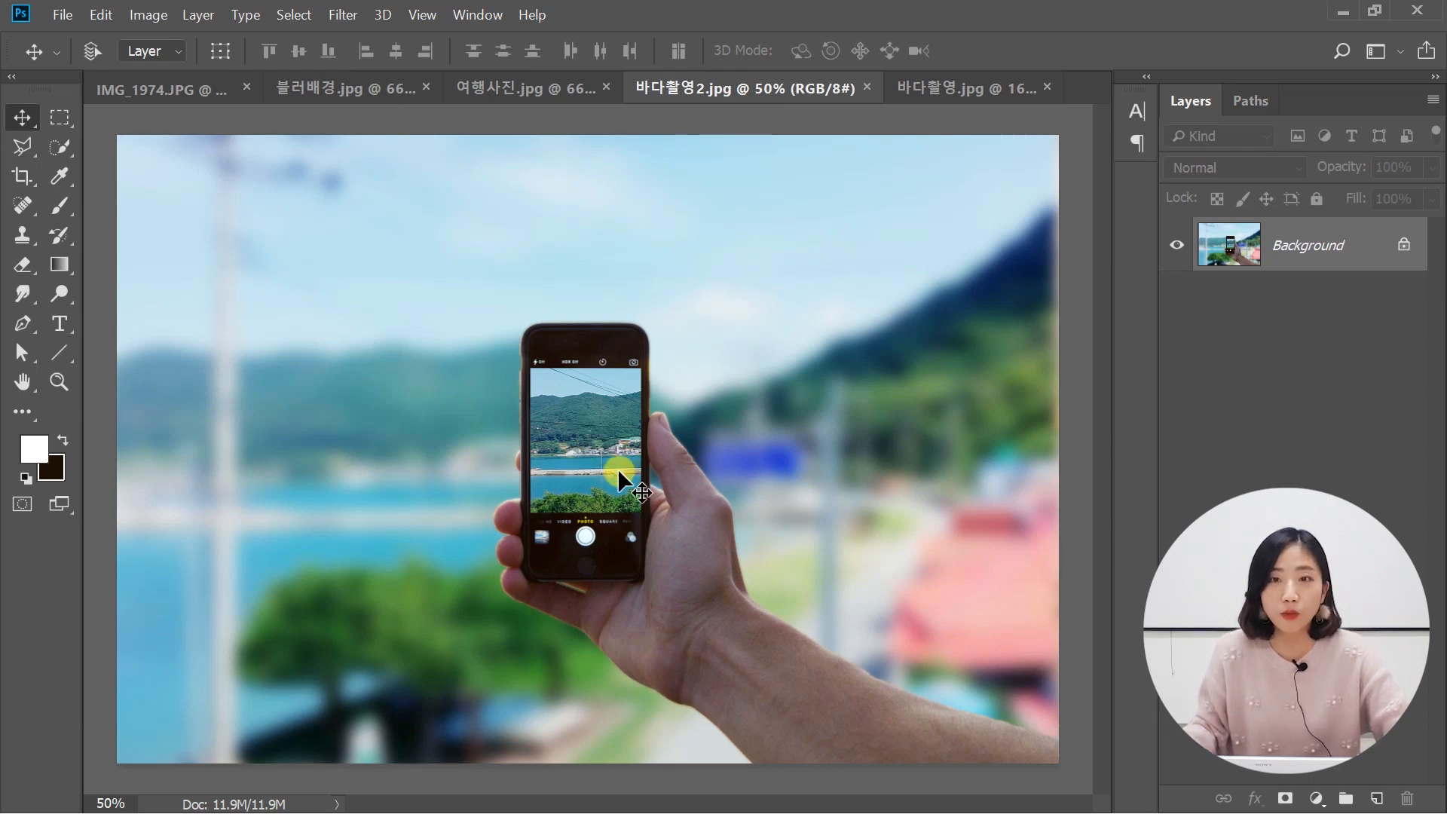
click(938, 85)
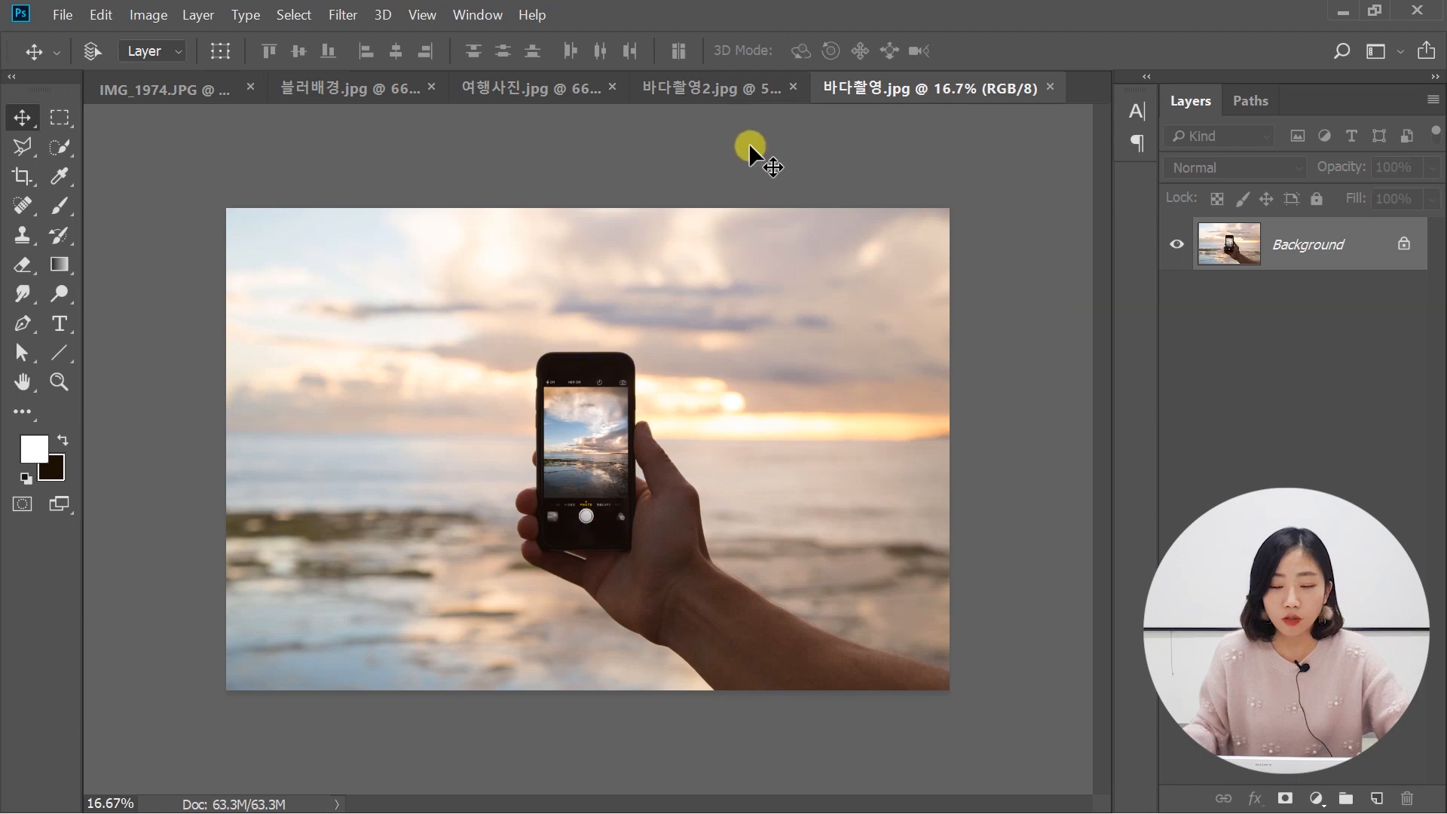
click(731, 86)
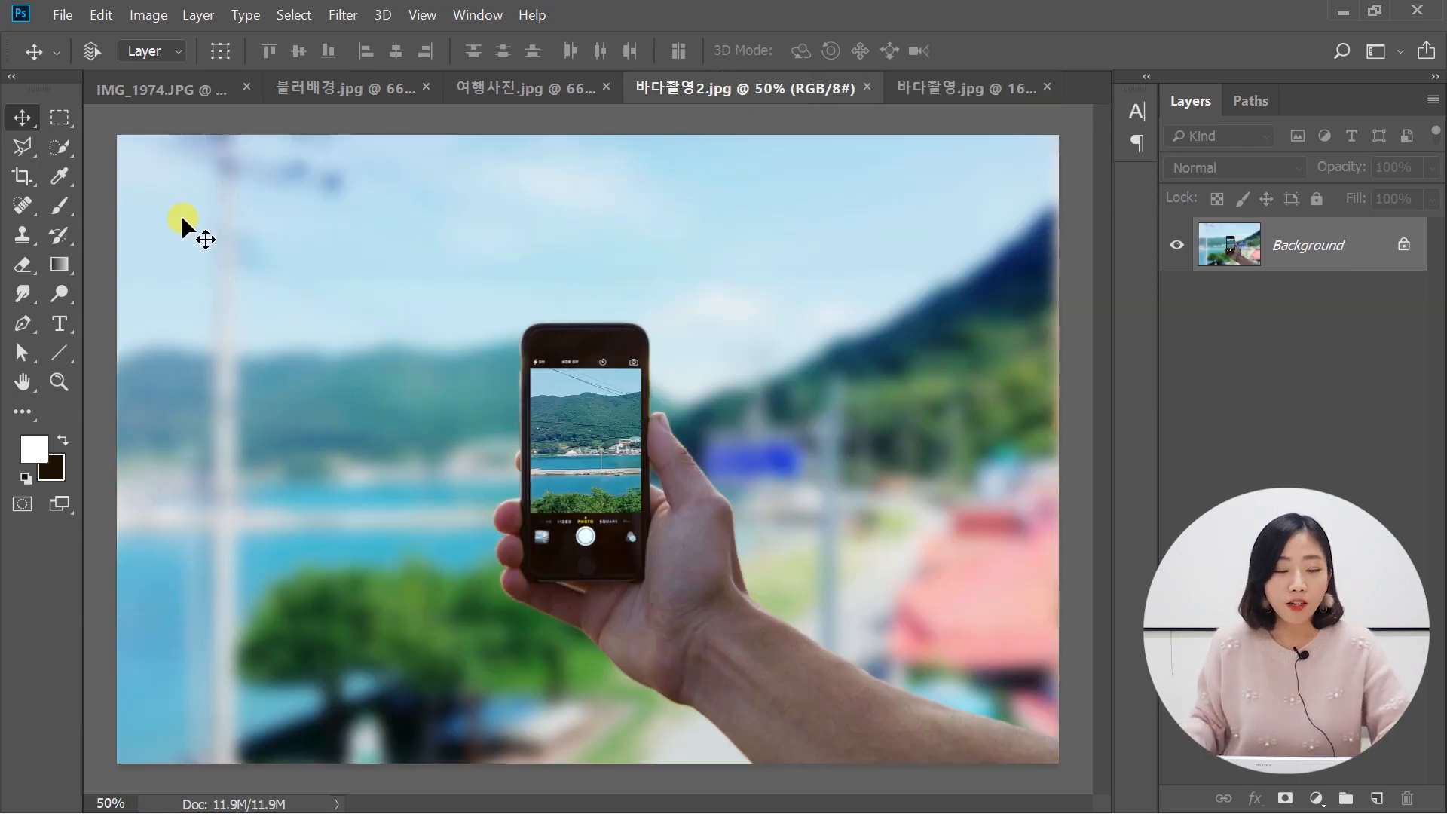
- Duplicate the Background layer of the red bag photo IMG_1974.JPG
click(161, 81)
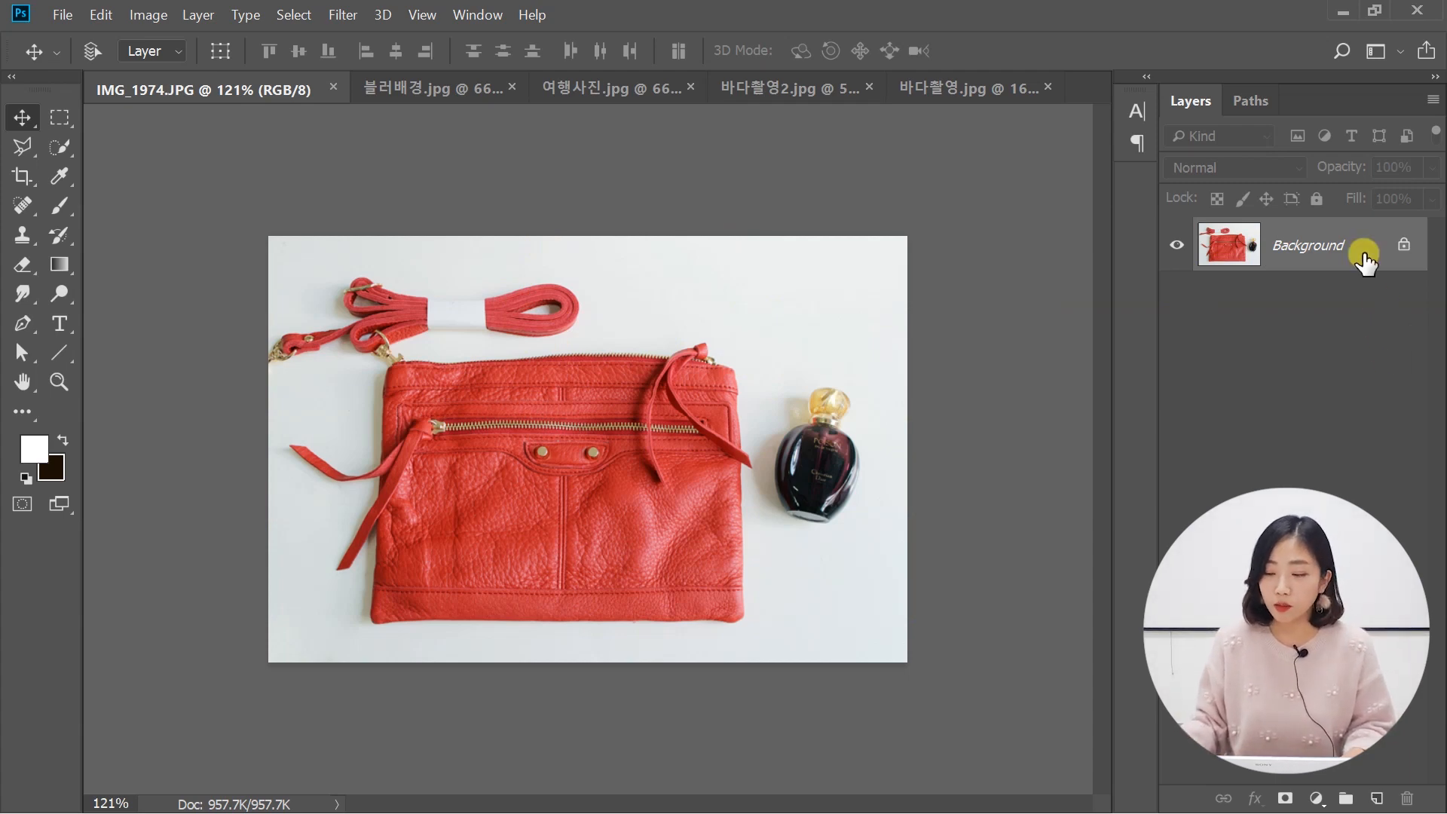
drag(1350, 248, 1364, 407)
drag(1370, 771, 1377, 797)
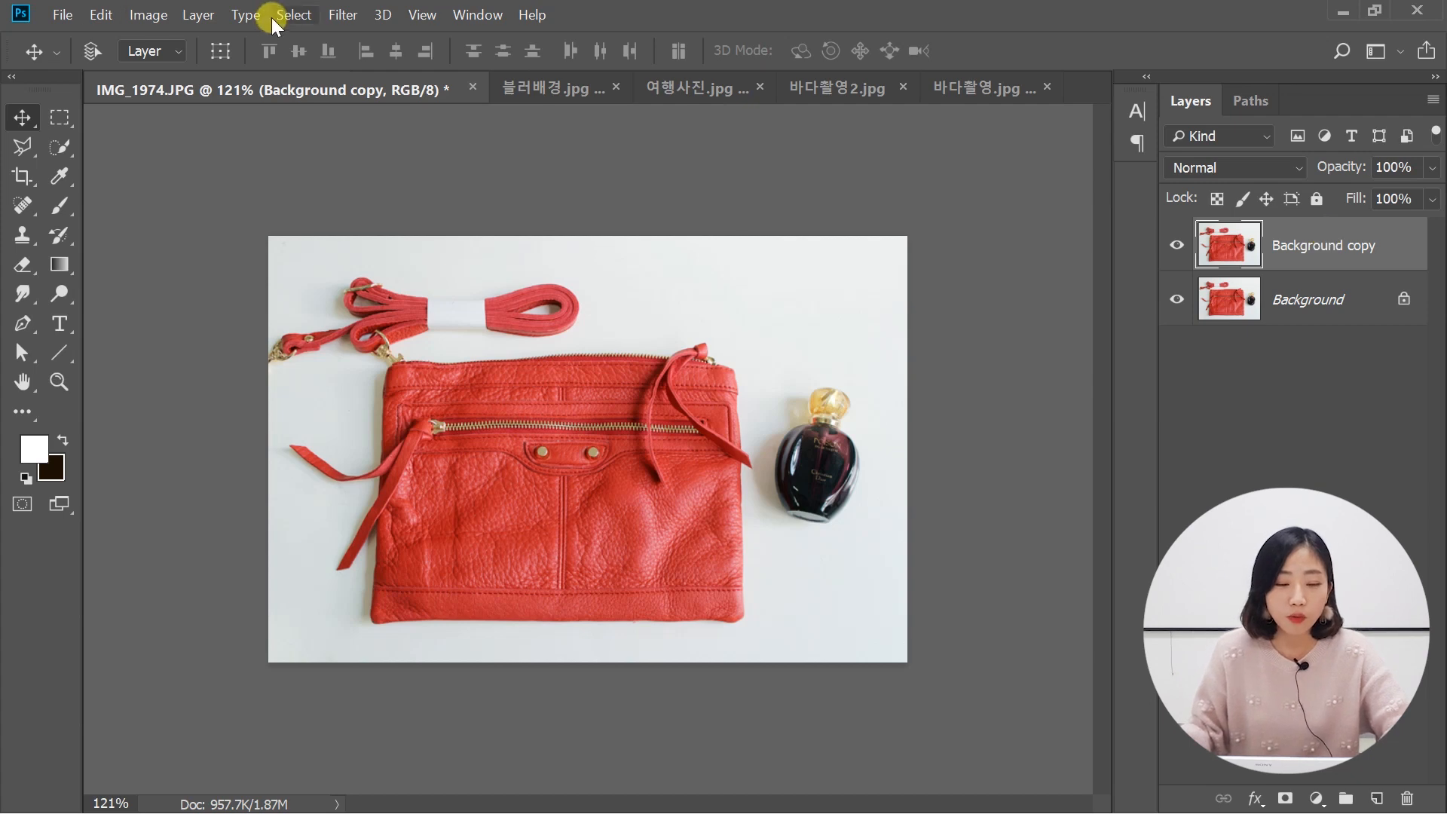
- Open the Unsharp Mask filter for the copied layer, with the bag enlarged to 200% and clear of the dialog
click(343, 15)
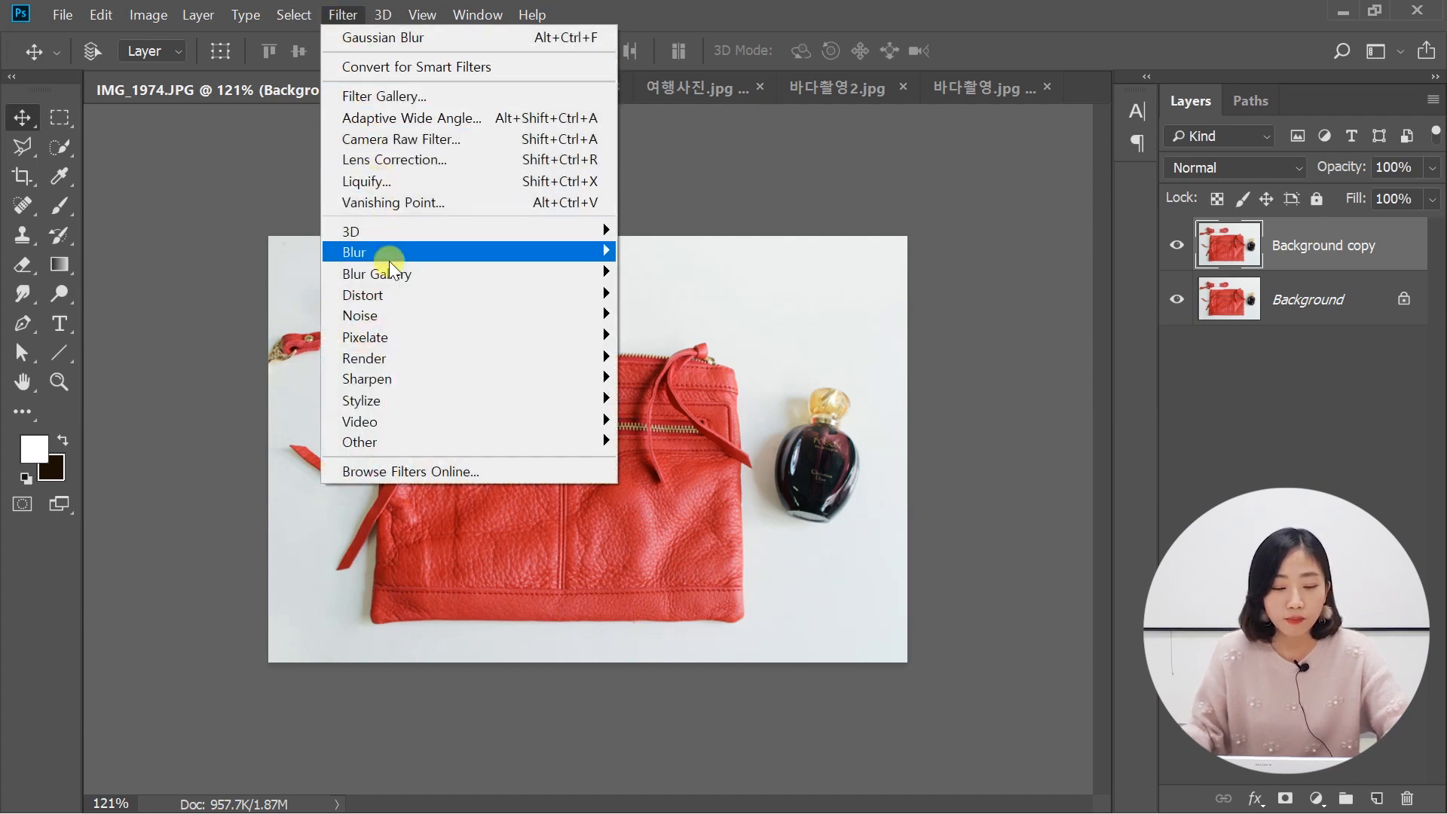
mouse_move(417, 381)
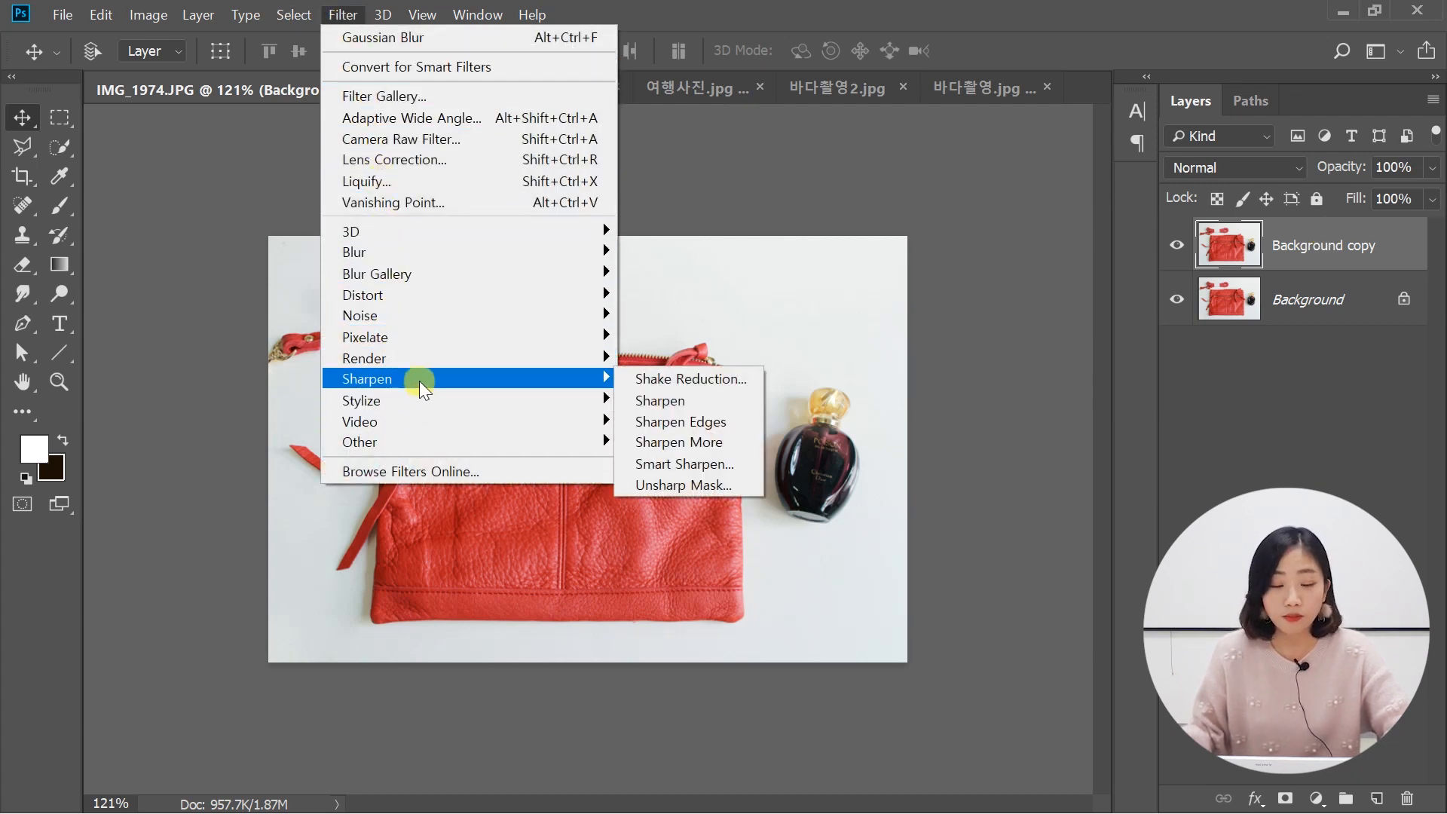
click(726, 482)
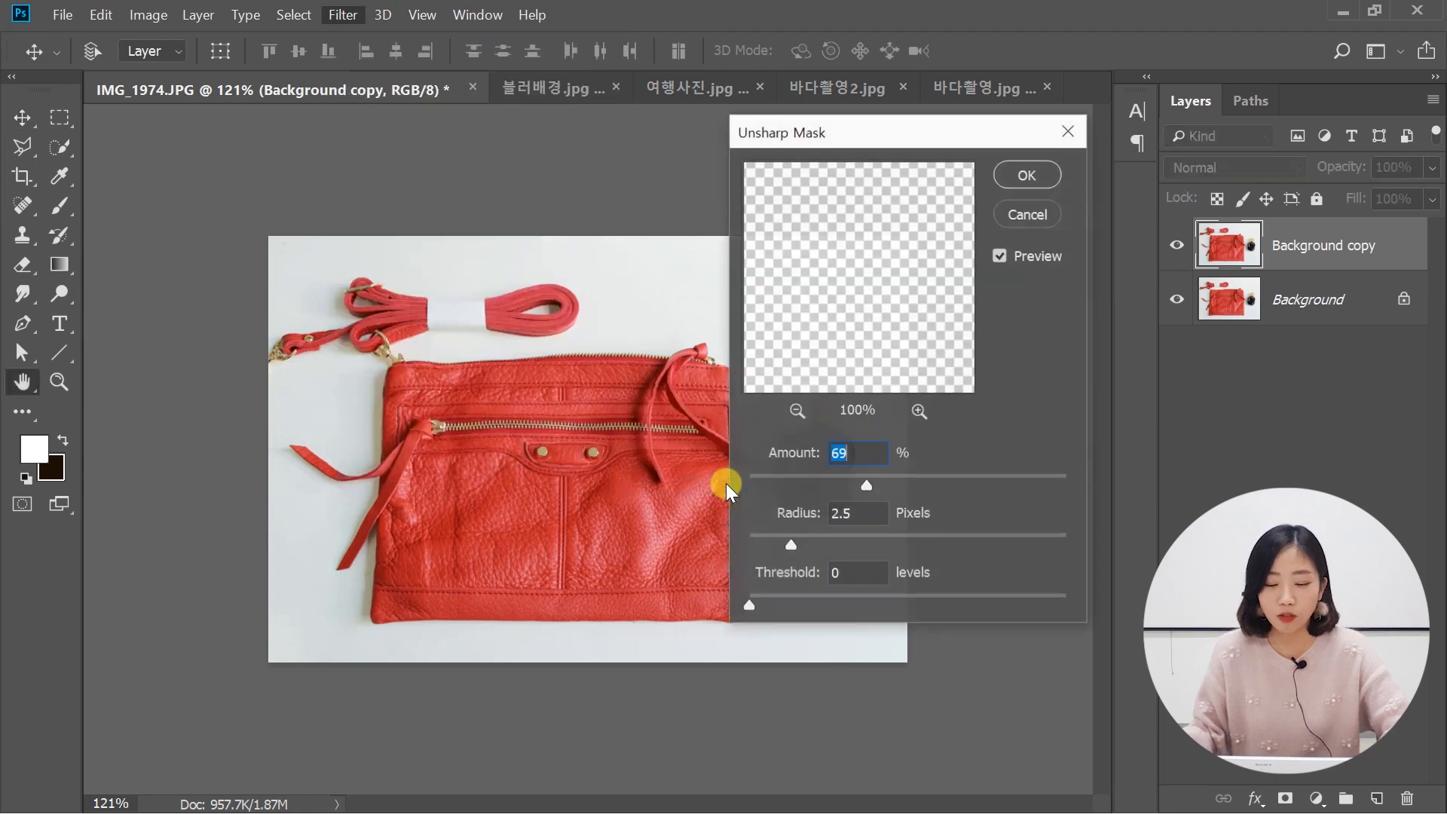
drag(939, 139, 1074, 140)
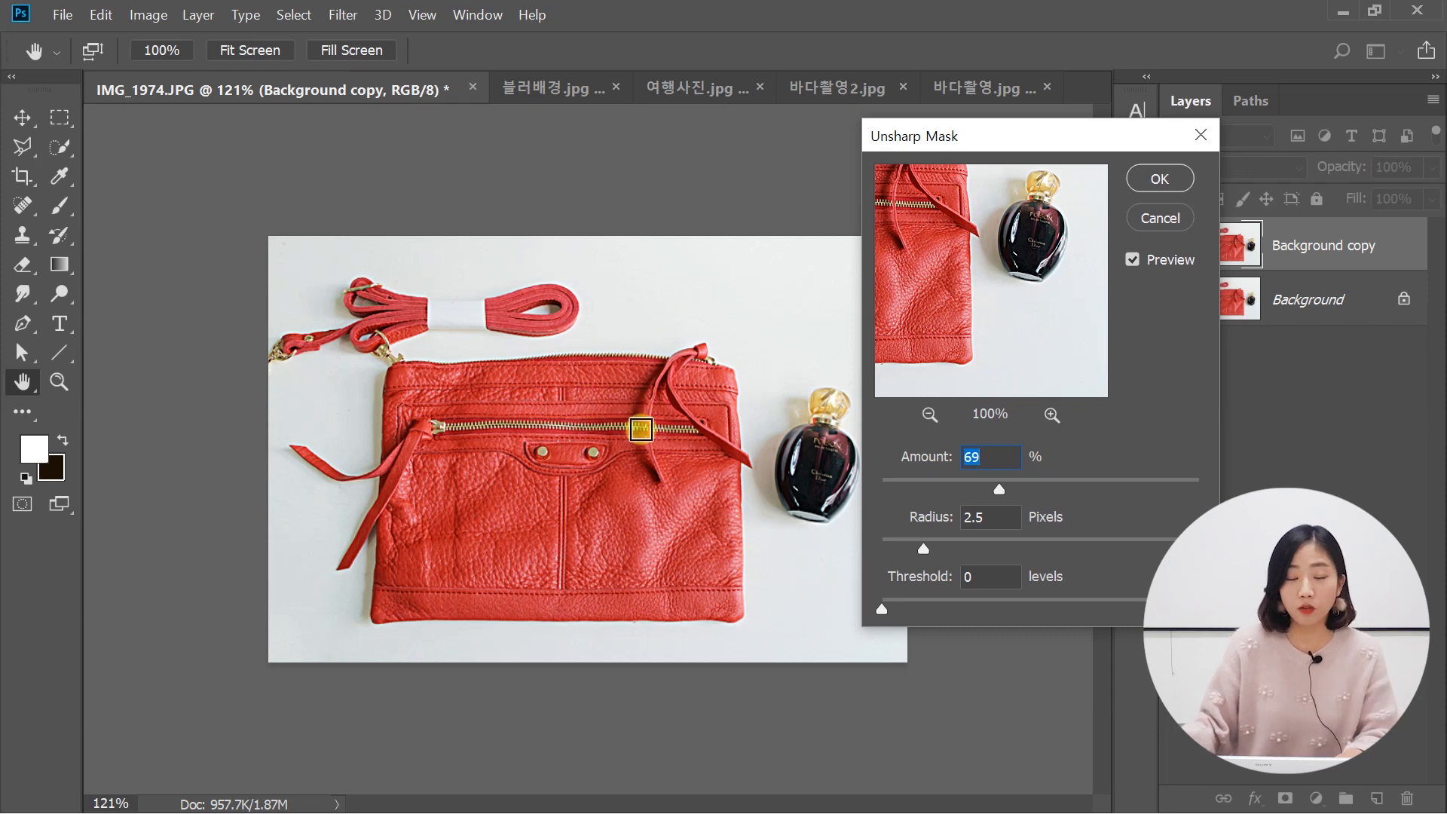
key(ctrl+plus)
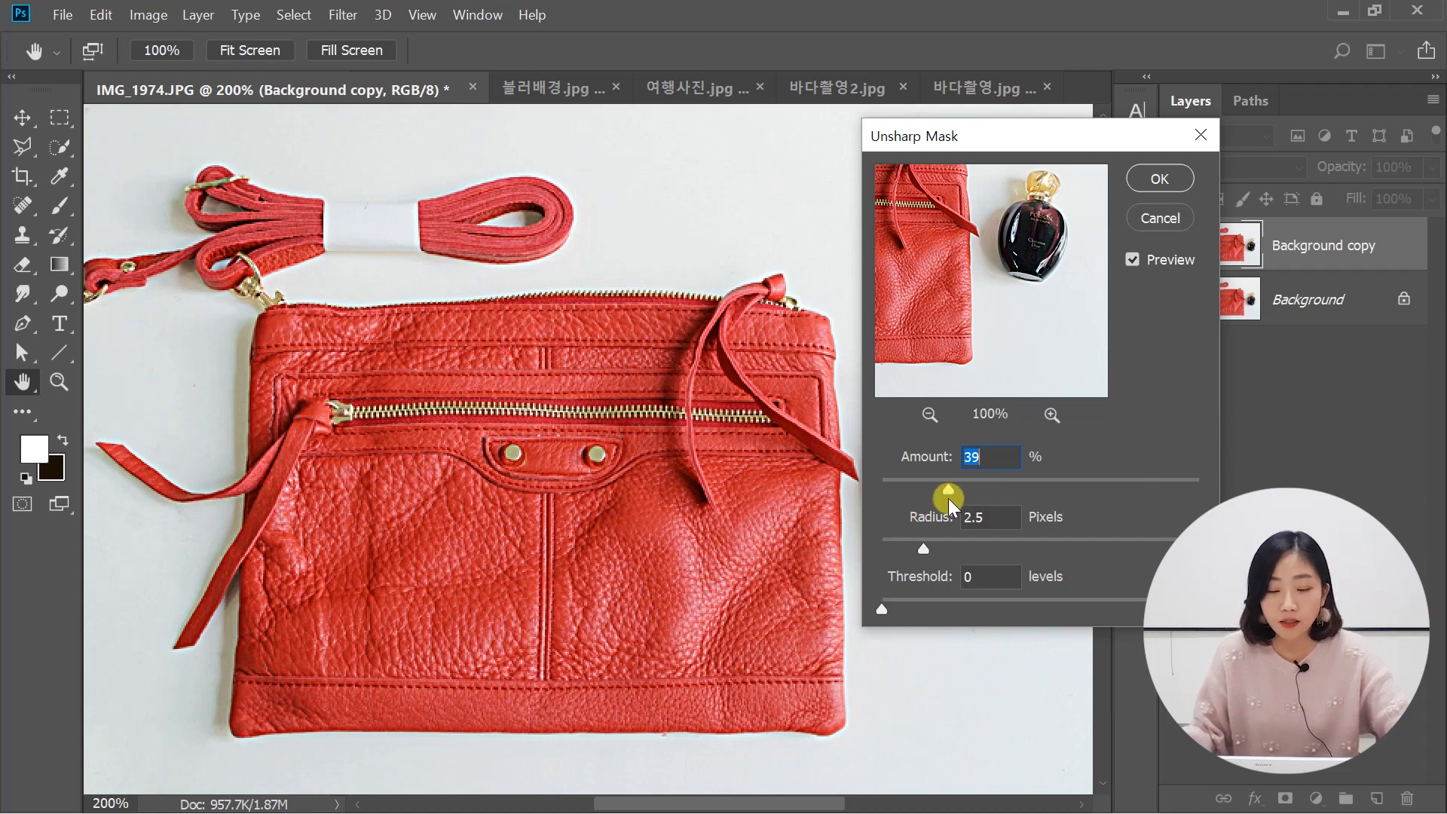
- Try Unsharp Mask amounts of 246%, 45% and 60%, comparing the last one with the unsharpened bag
drag(1118, 487, 1156, 484)
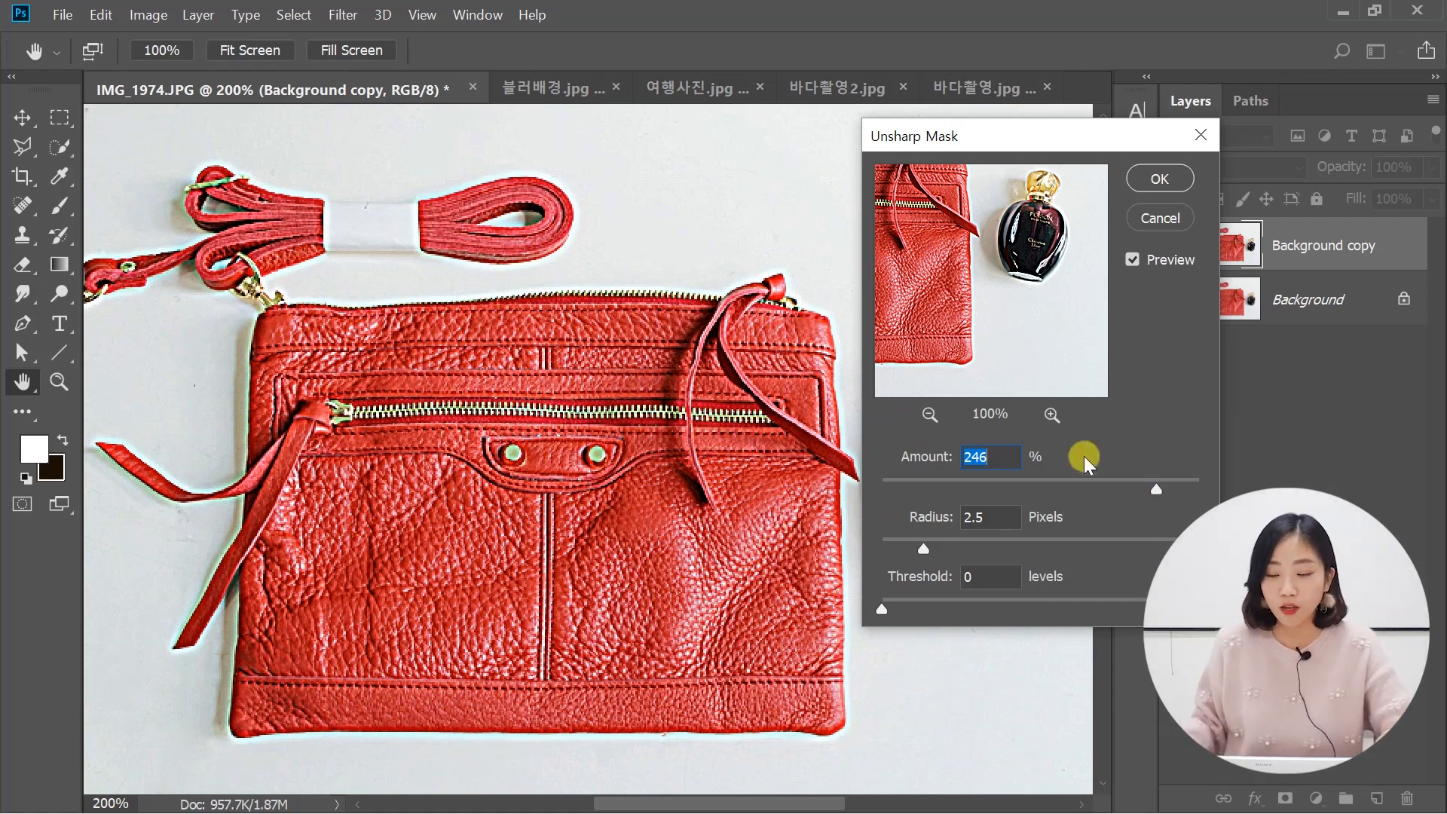
click(957, 483)
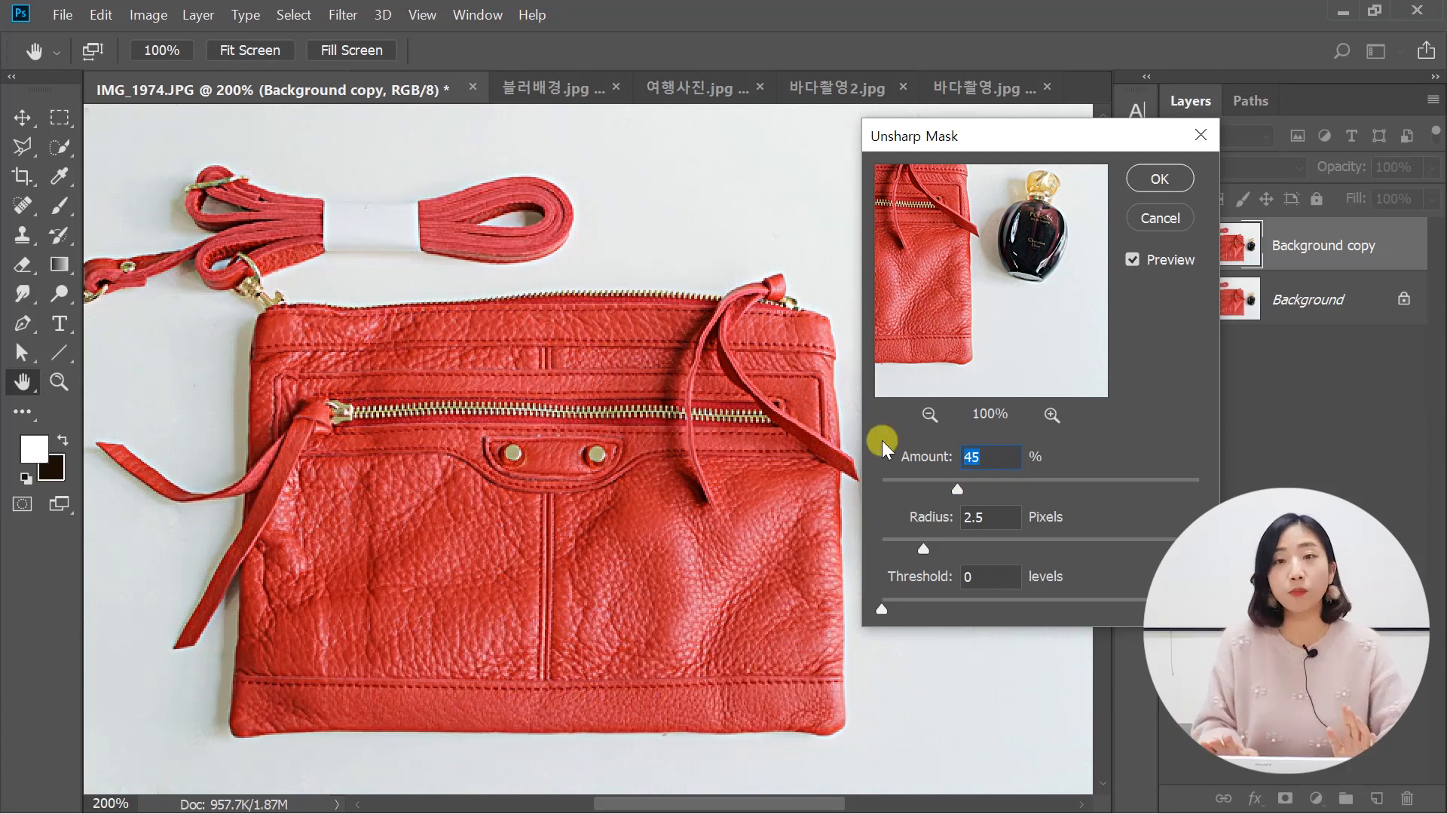
text(60)
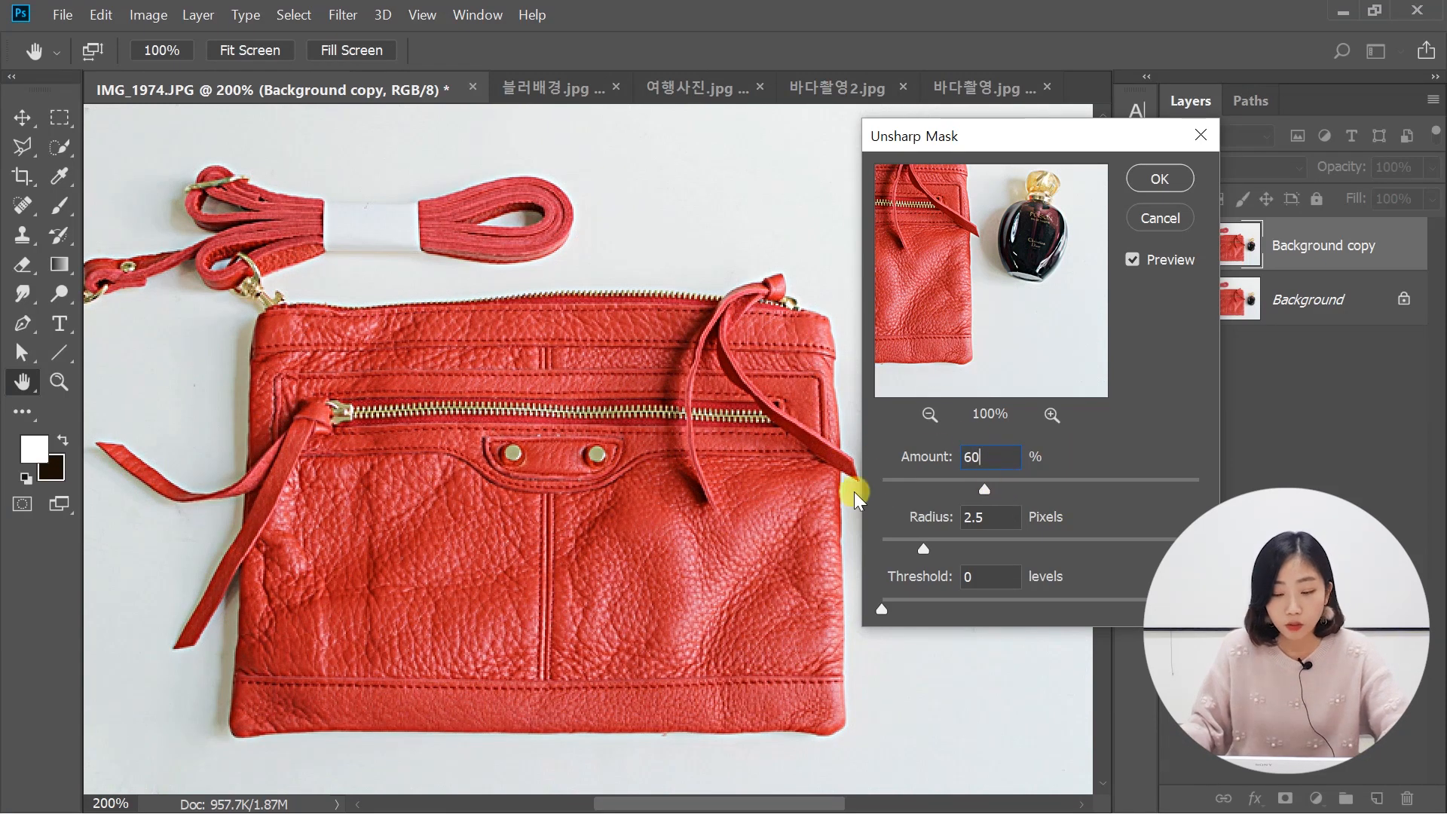
click(1135, 260)
click(1133, 260)
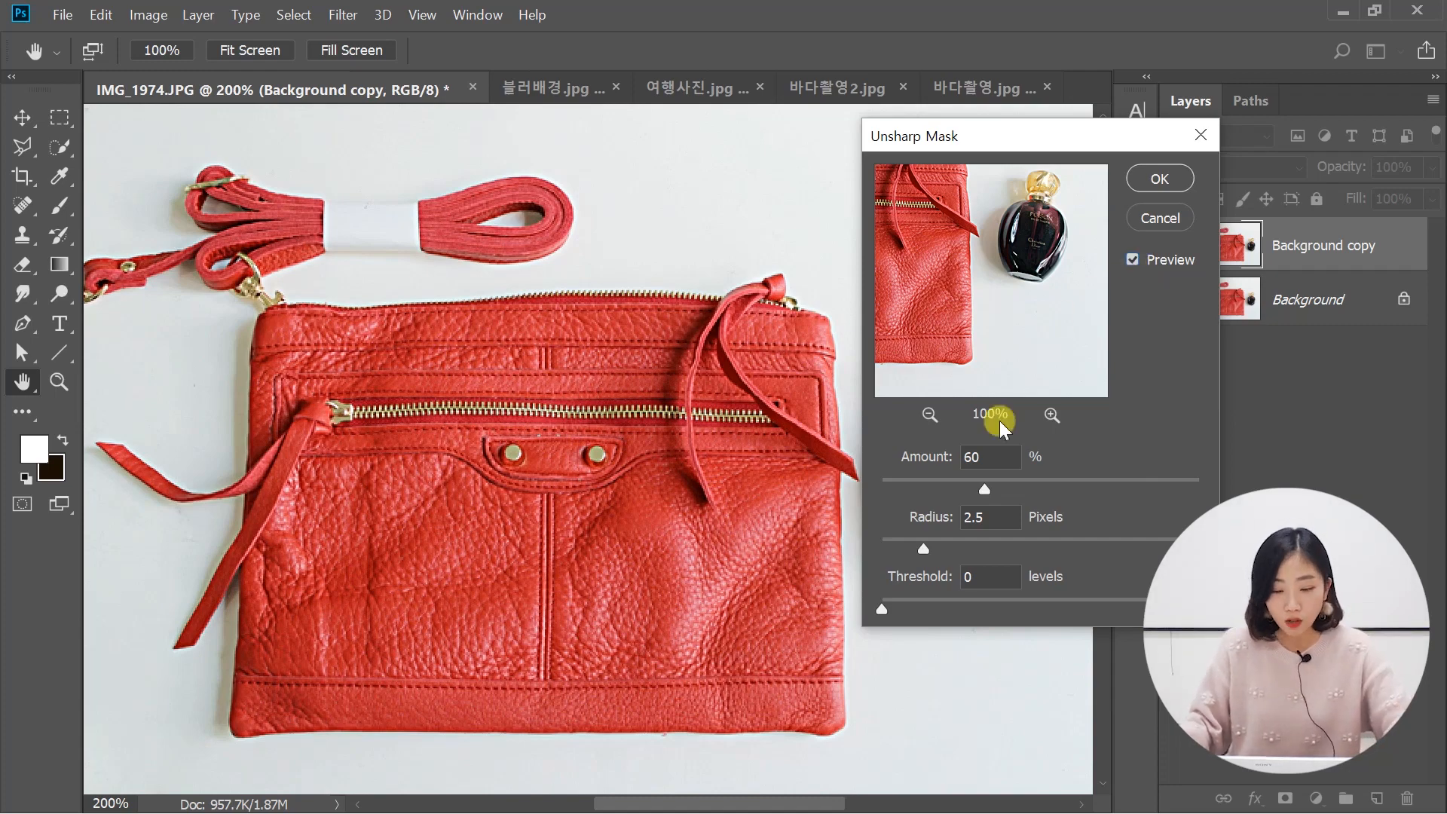
- Set the sharpening amount to 50% and compare the bag with and without the preview
drag(1003, 452, 963, 455)
key(BackSpace)
text(50)
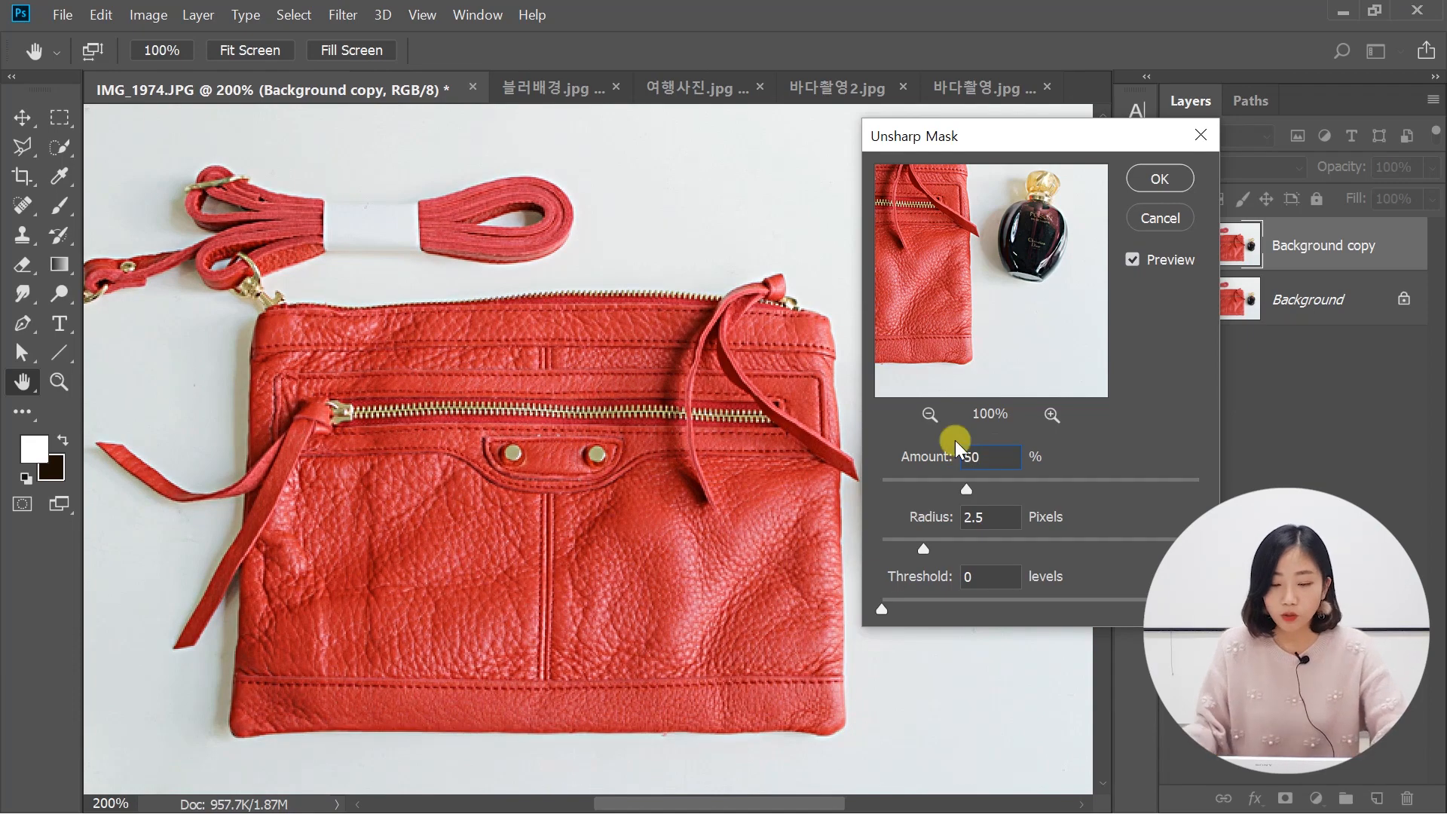
click(1132, 255)
click(1132, 255)
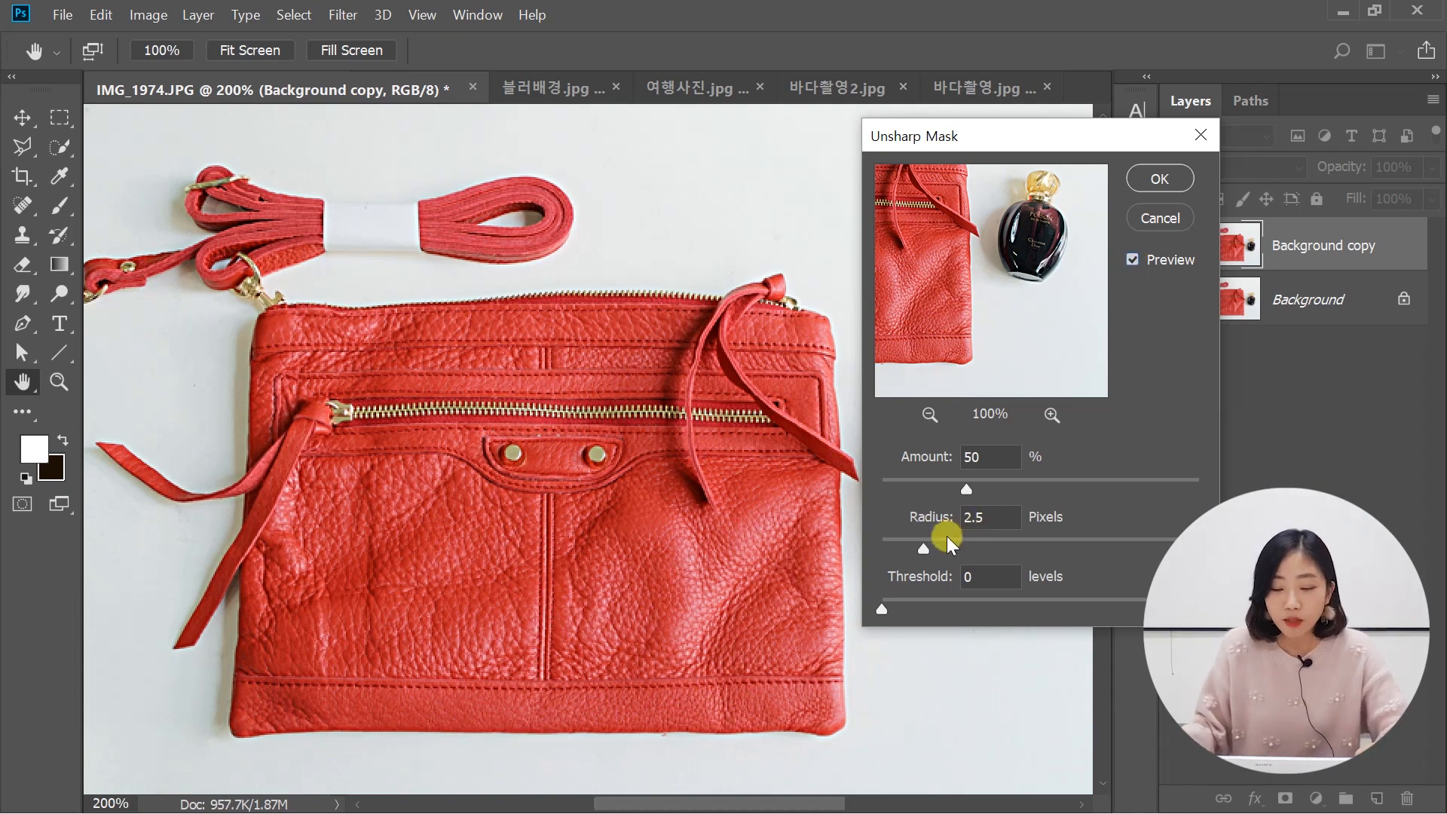
- Try a radius of 1.6 pixels, an amount of 138% and a radius of 22 pixels on the bag
drag(921, 544, 907, 549)
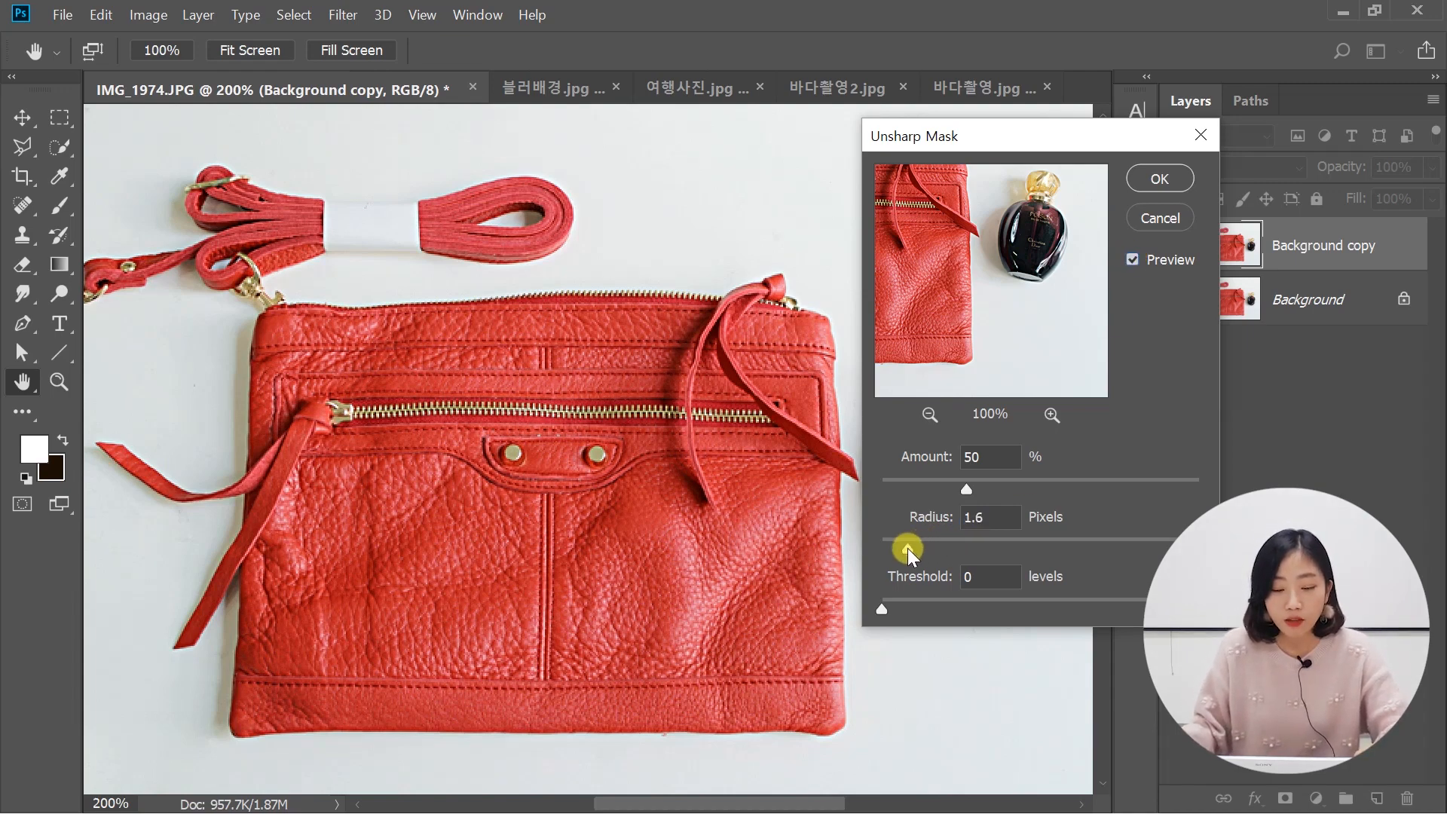
drag(1007, 491, 1087, 488)
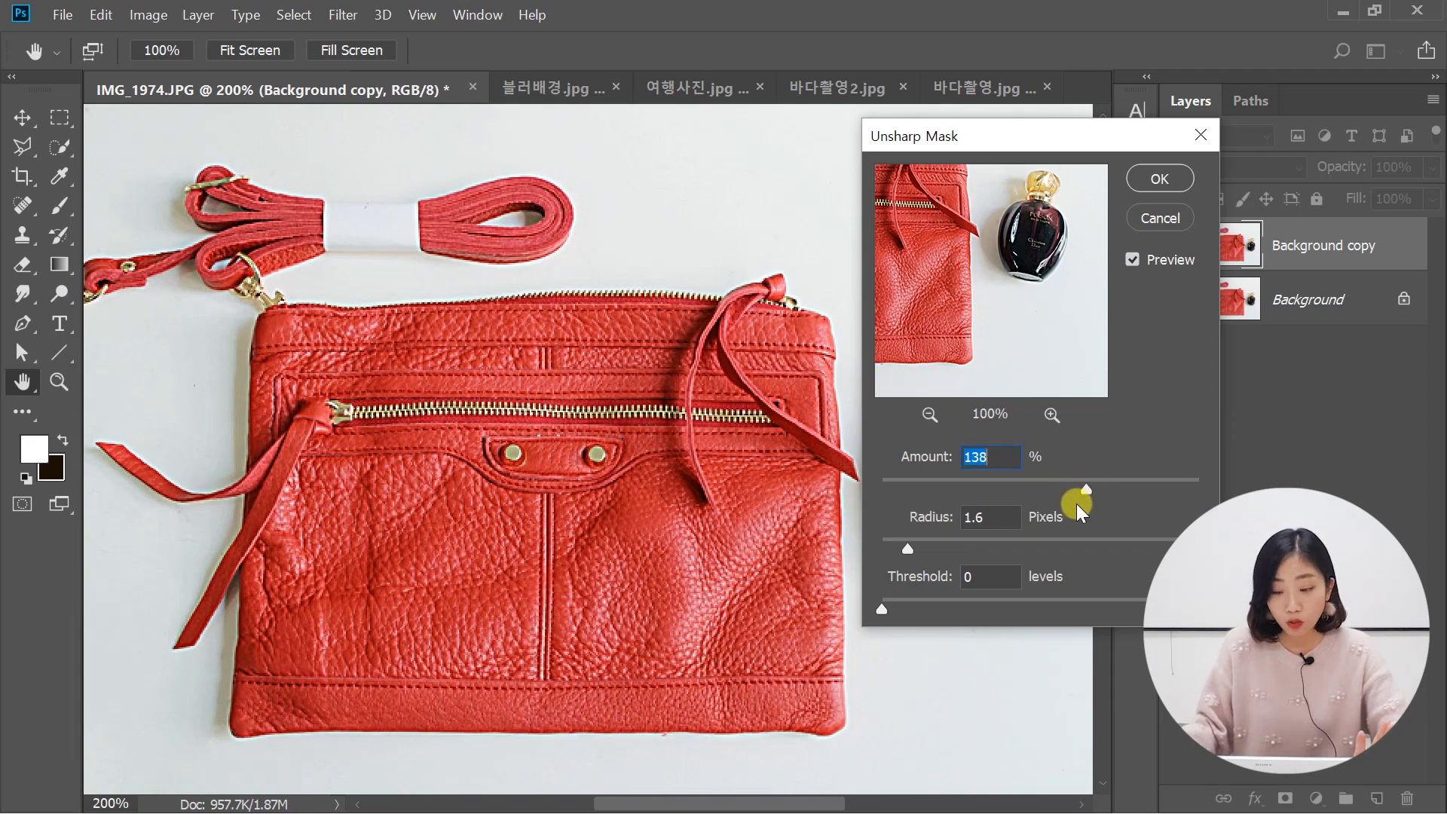
drag(908, 547, 1023, 542)
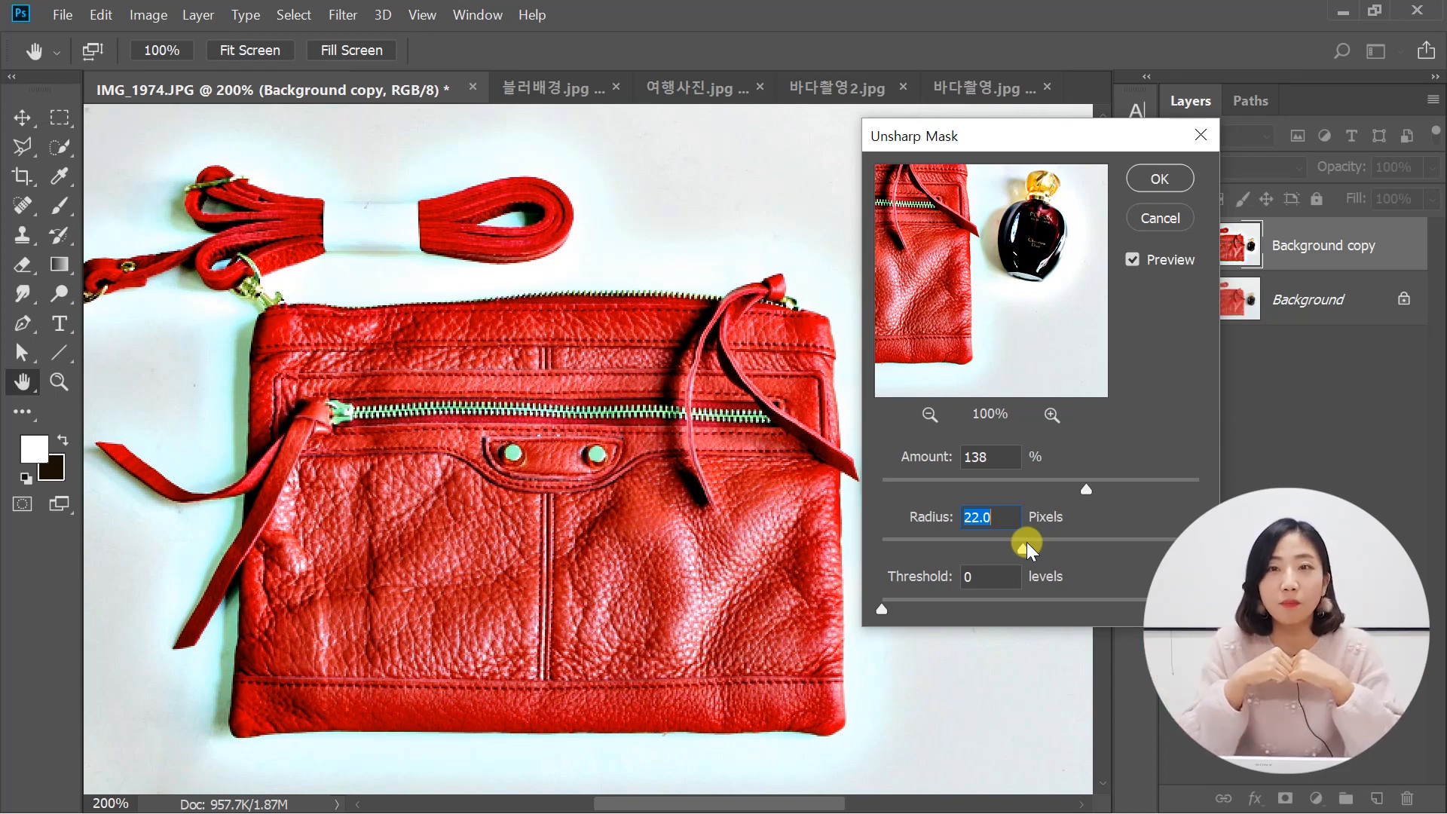
- Set the Unsharp Mask amount to 50% and radius to 2.5 pixels, and check the effect through the preview
click(992, 457)
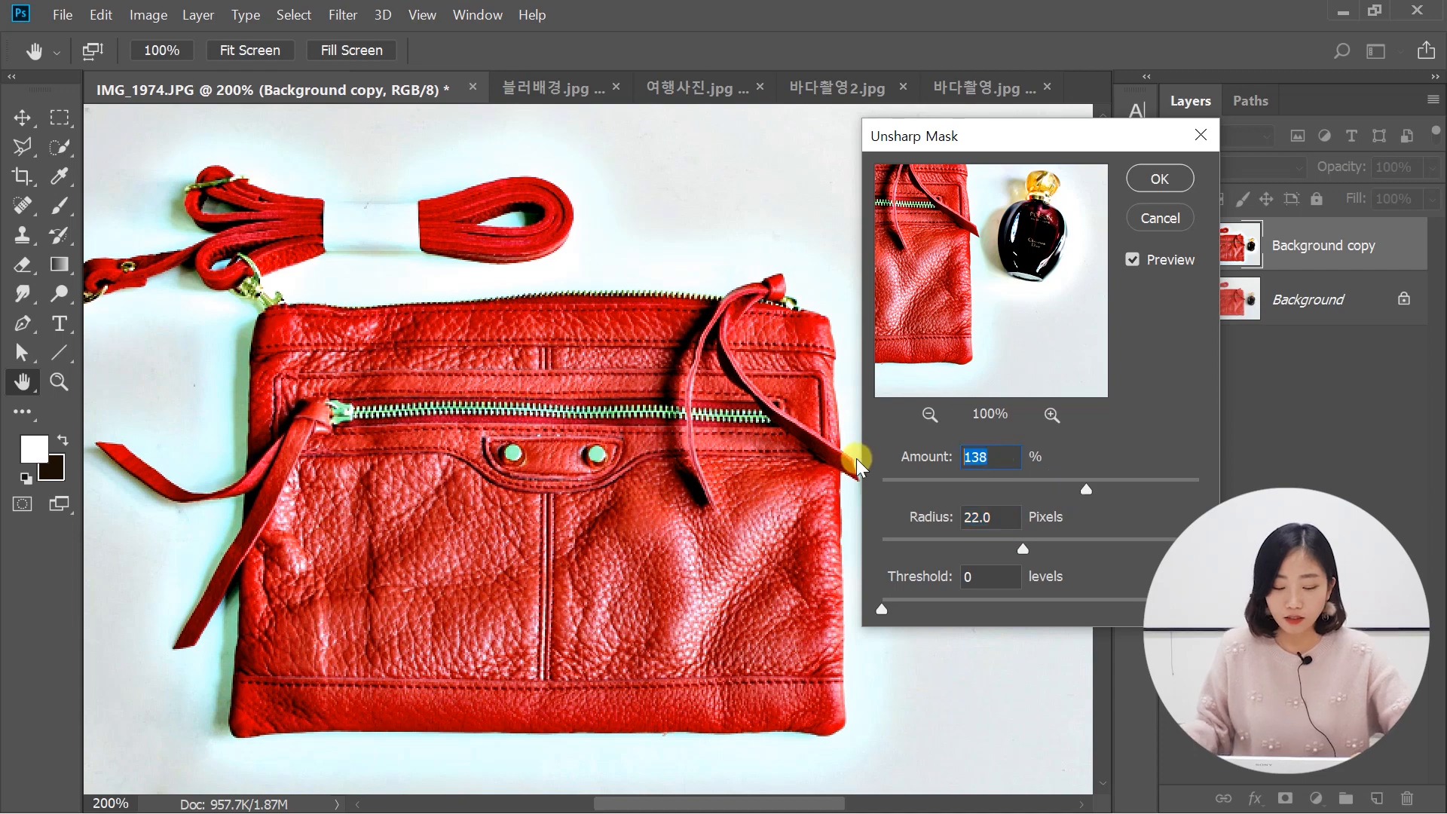
text(50)
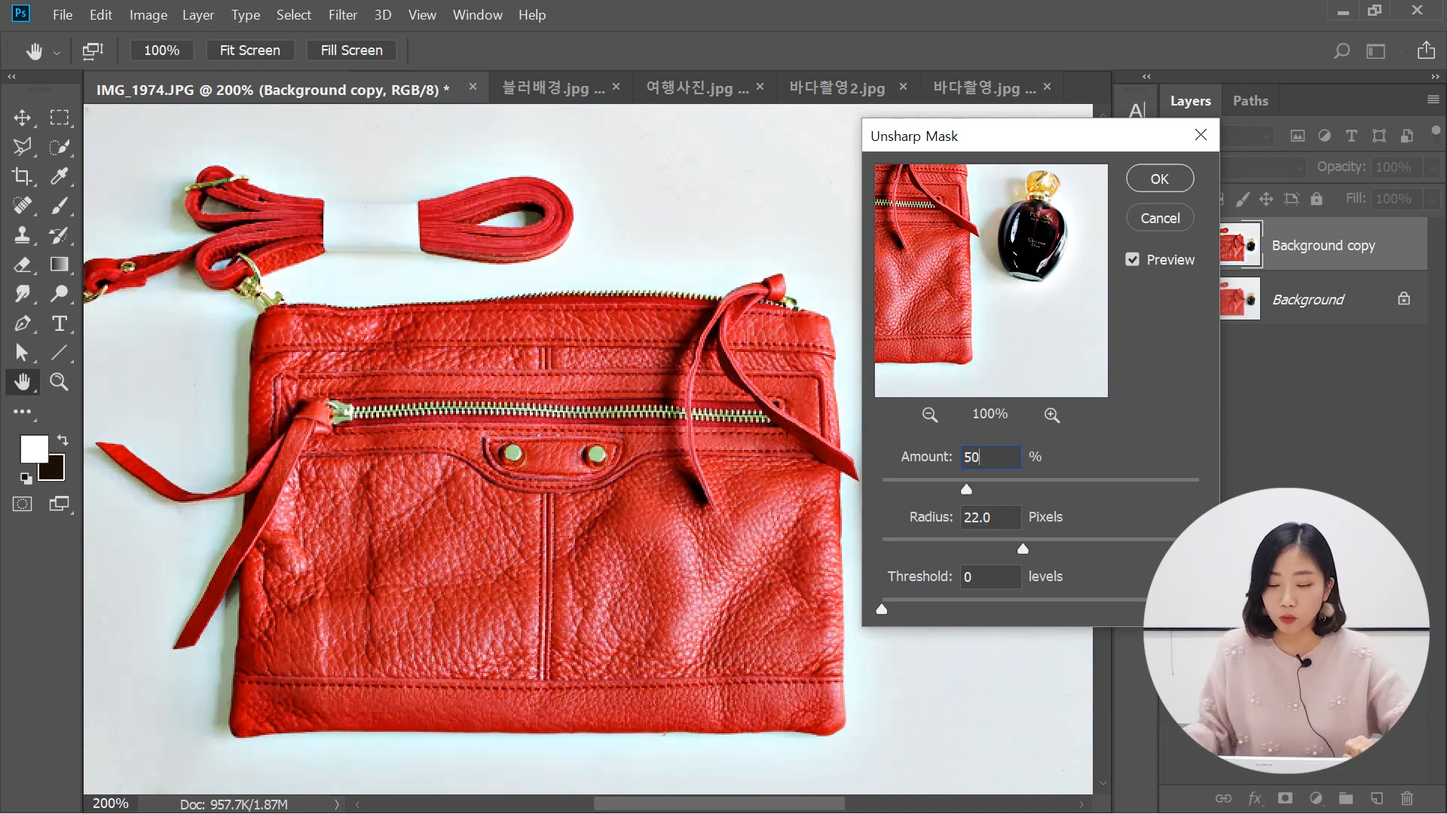
click(1011, 512)
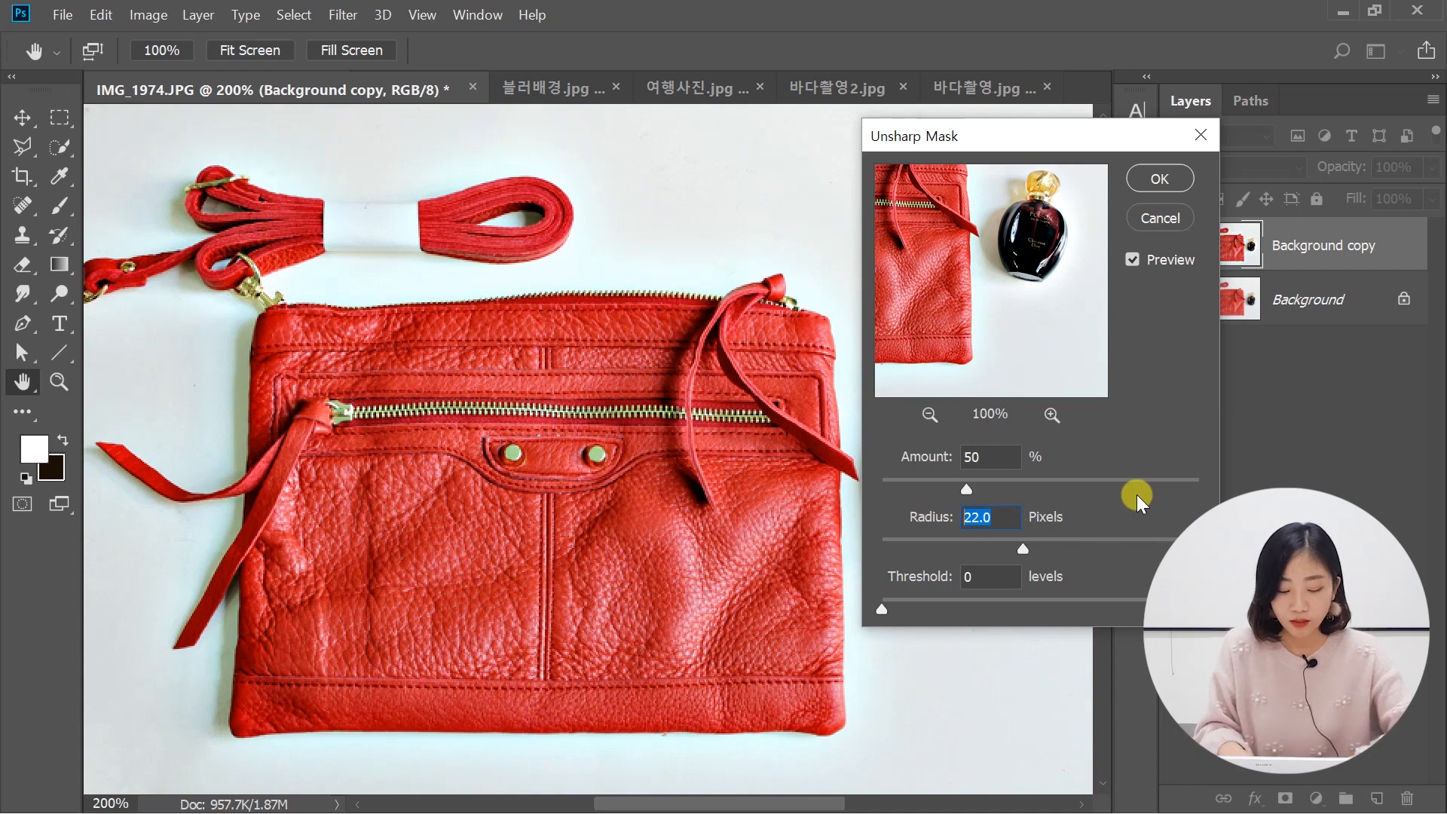
text(2.5)
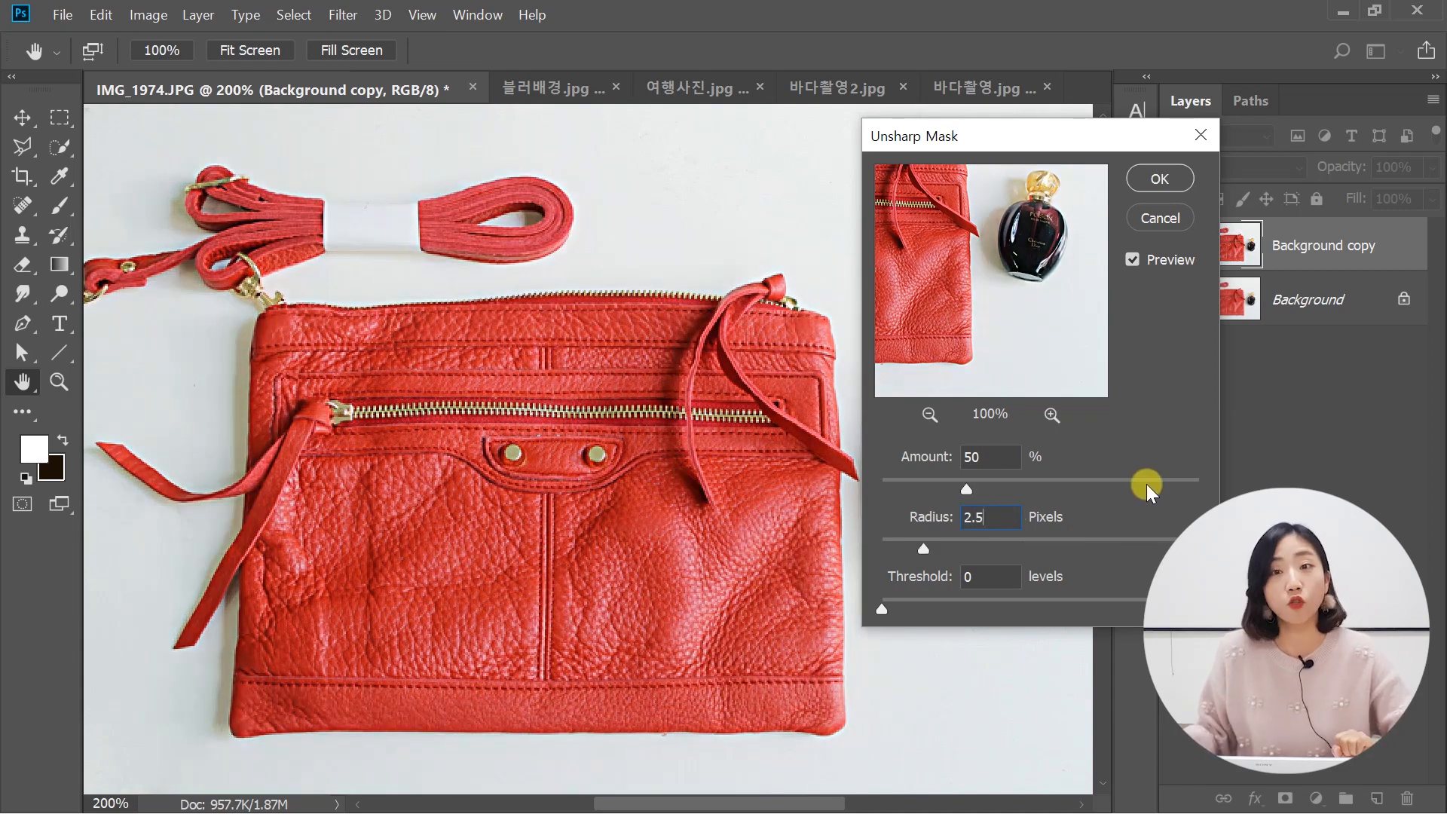
click(1137, 259)
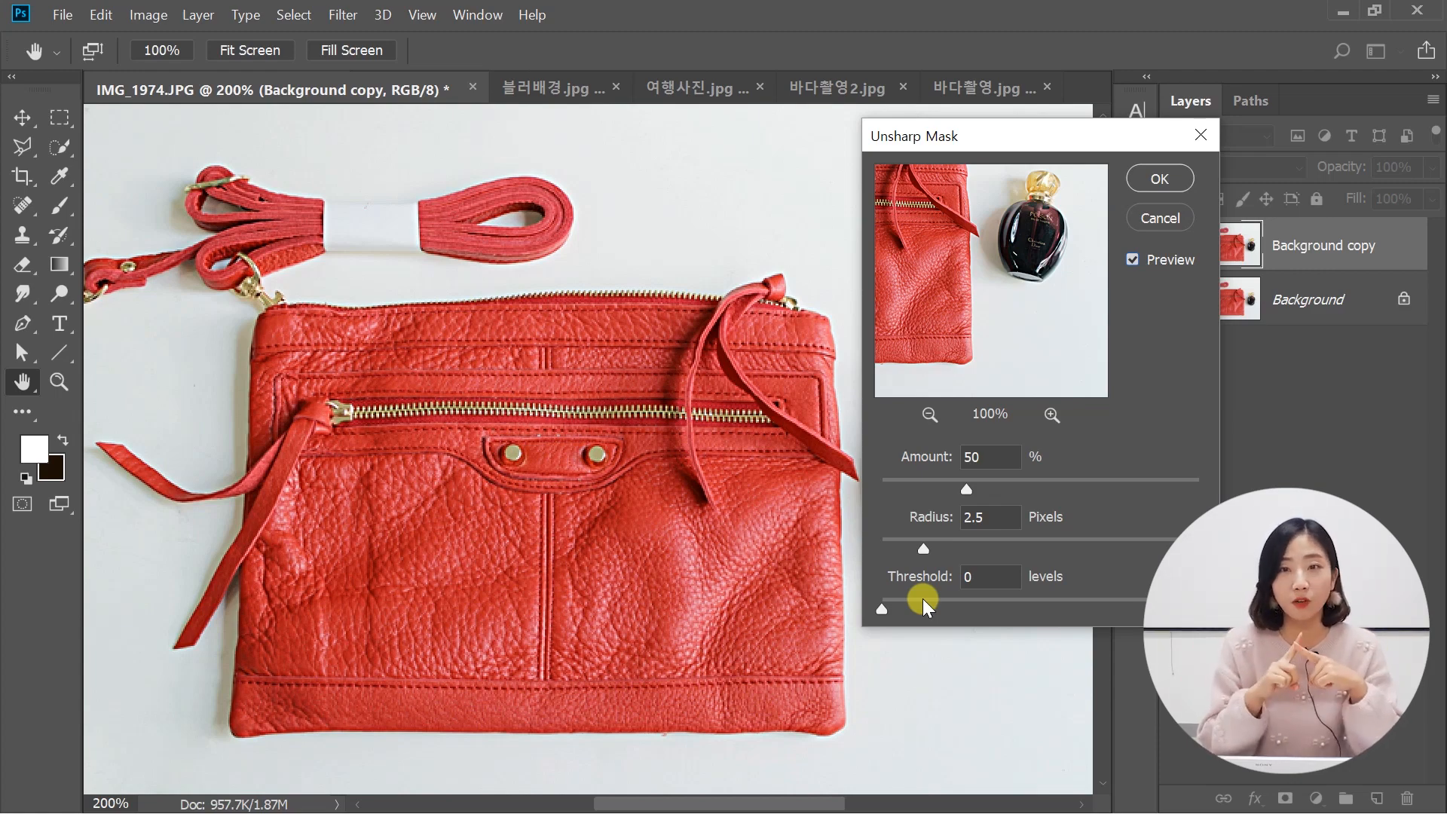
- Try a threshold of 33 levels, return it to 0 and apply the Unsharp Mask to the copied layer
drag(879, 604, 916, 601)
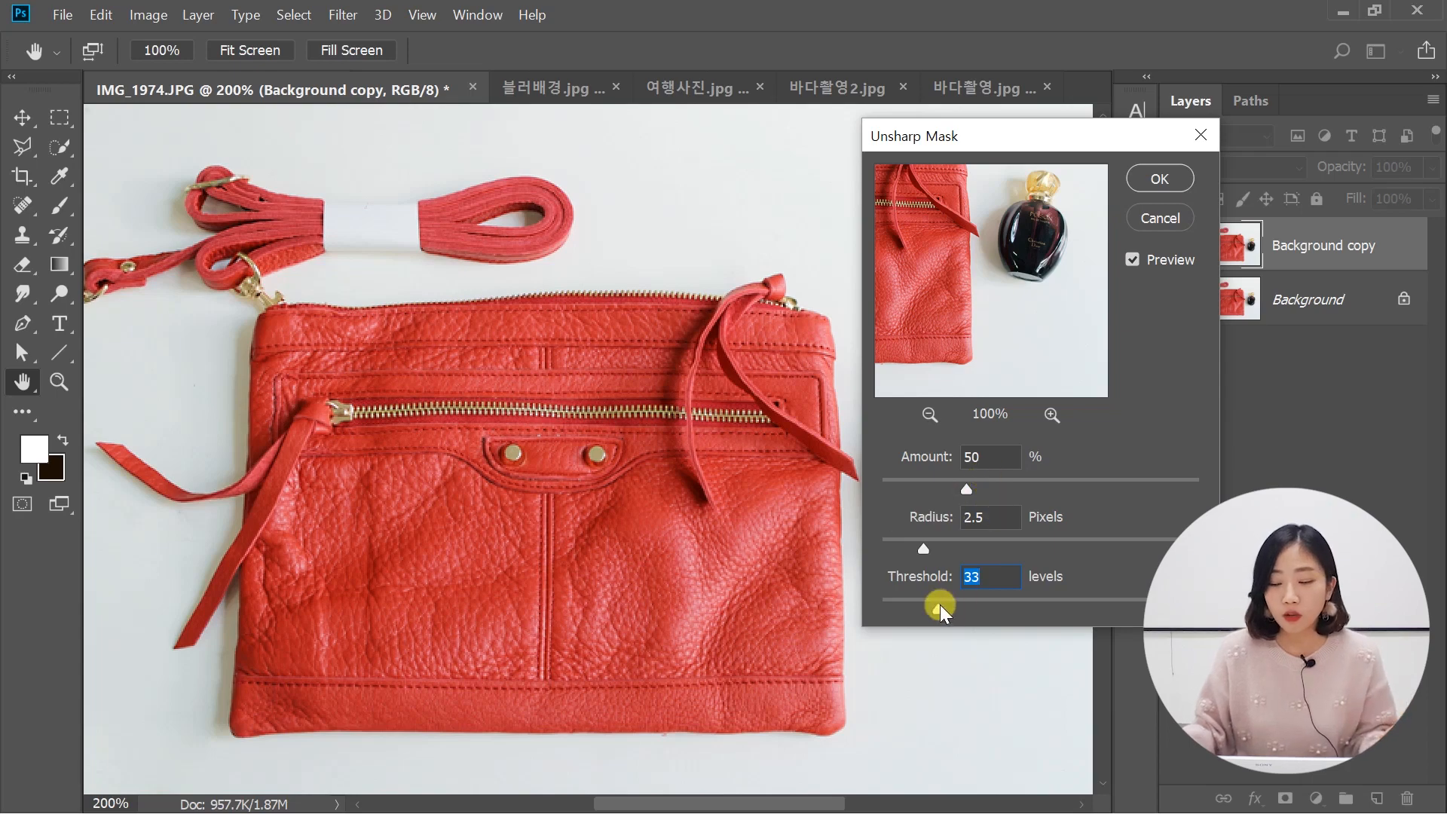
drag(937, 607, 869, 615)
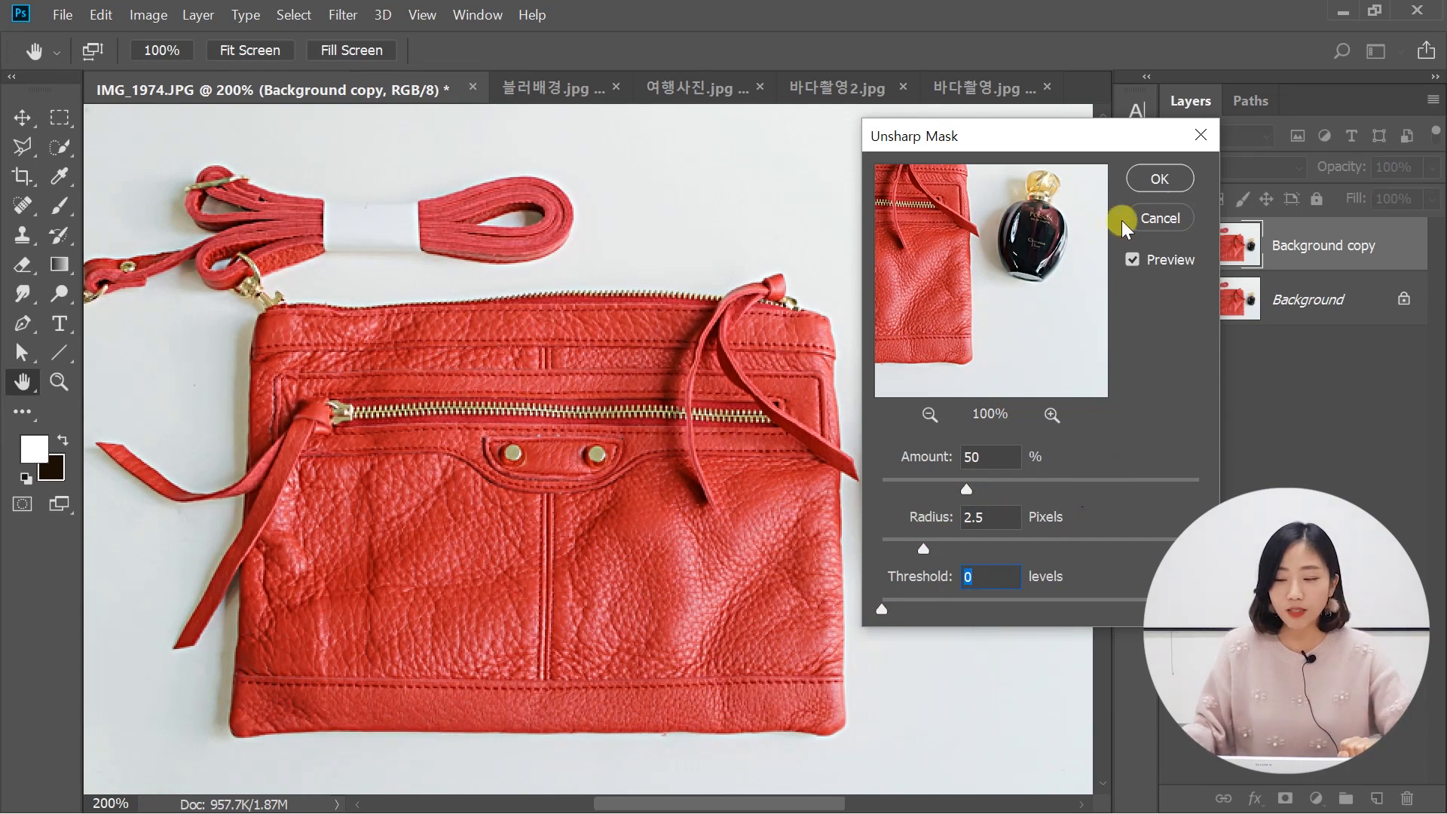
click(1159, 179)
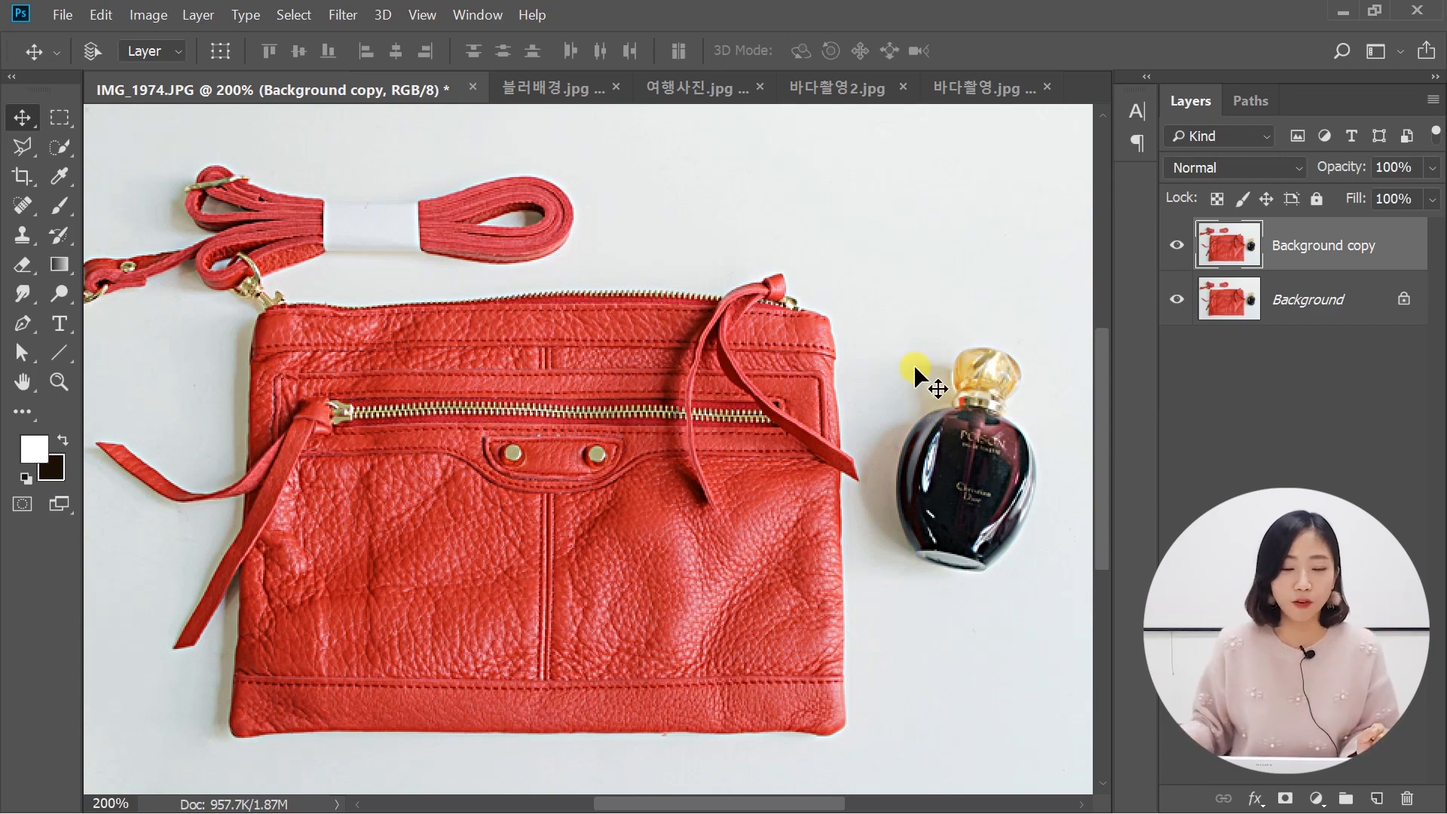
- Compare the blurred WINTER background image with the original travel photo
click(586, 93)
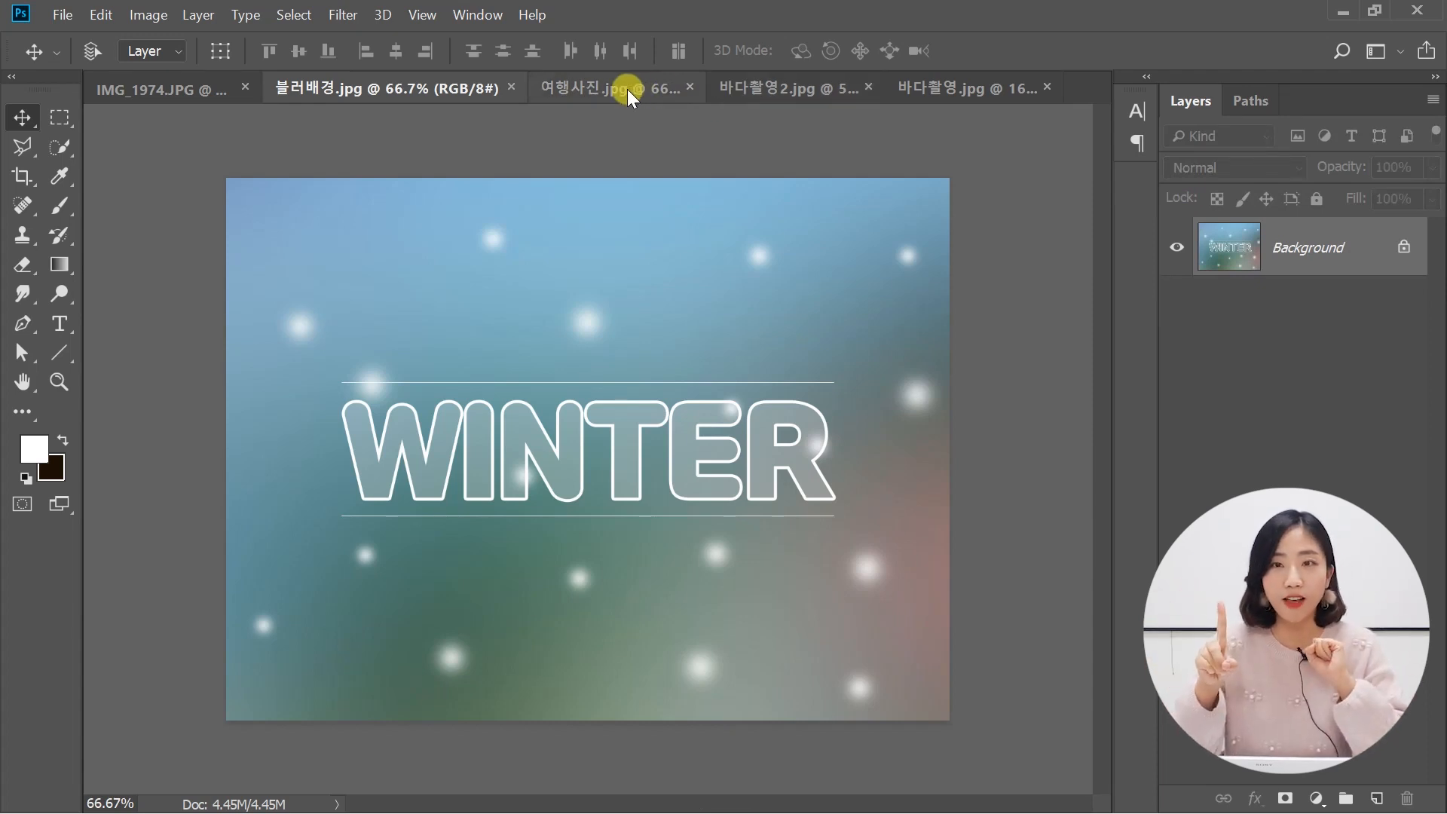
click(627, 89)
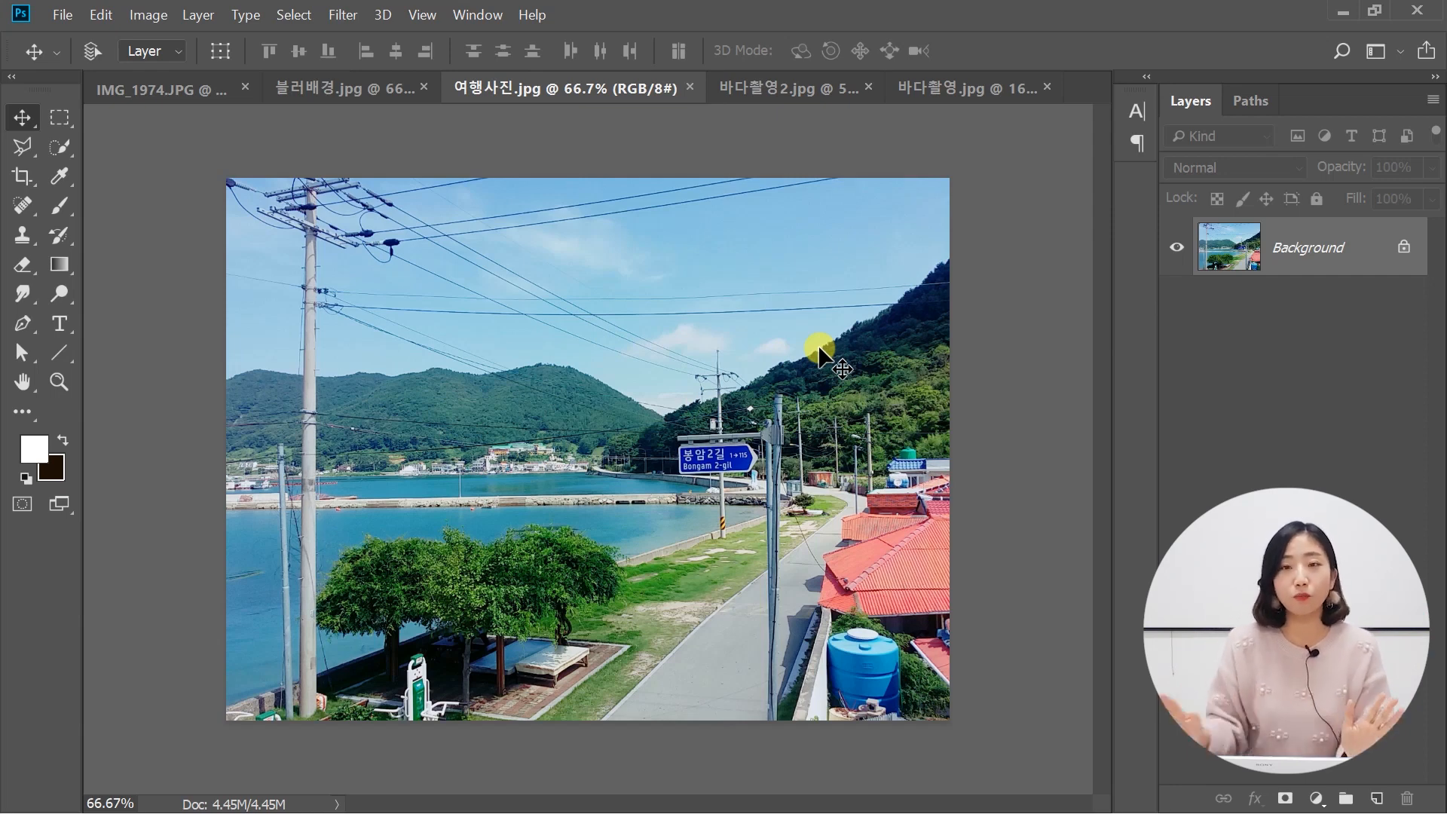
click(348, 90)
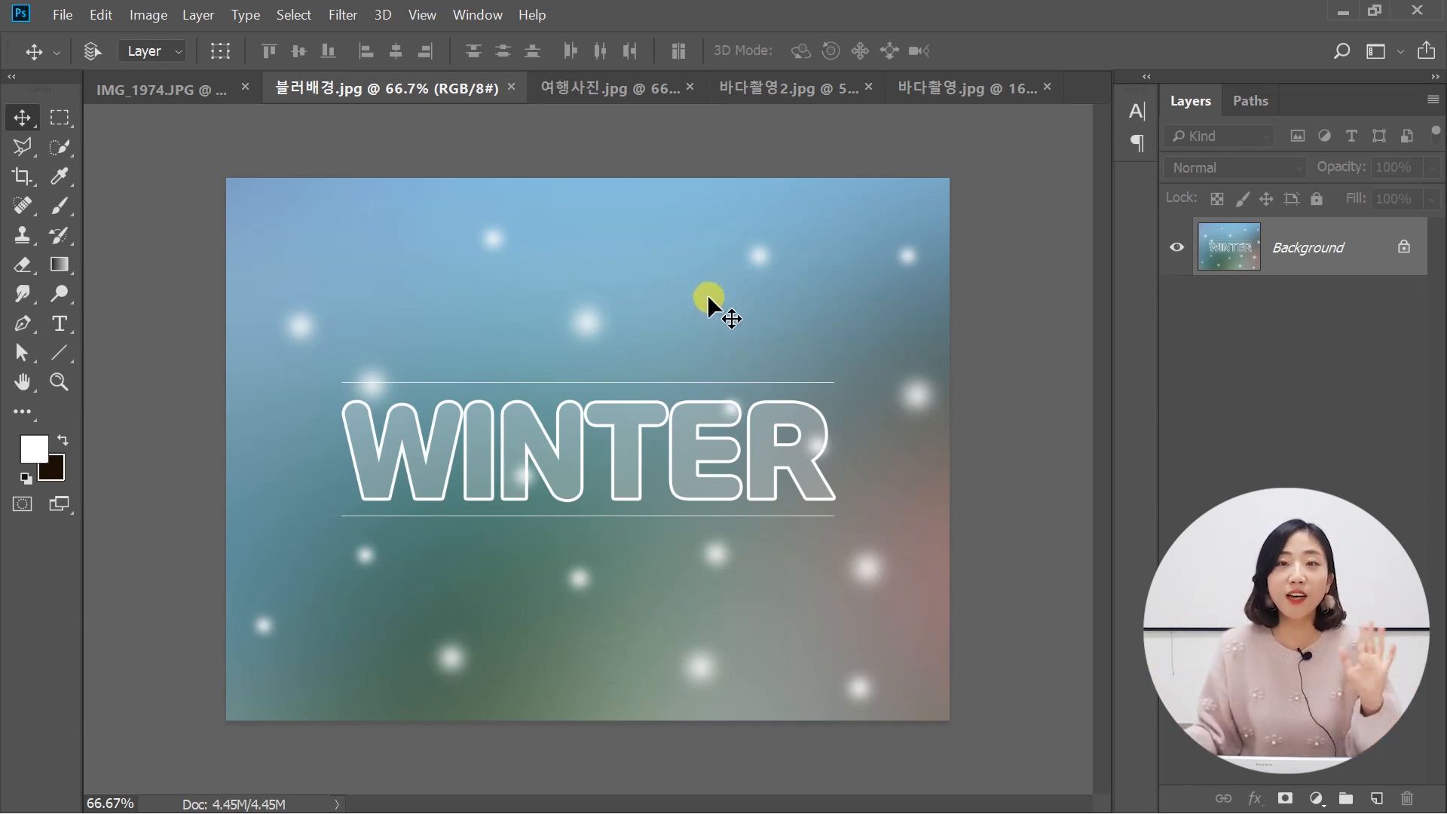
- Start a Gaussian Blur on the travel photo 여행사진.jpg and try radii of 5.4 and 6.8 pixels
click(581, 89)
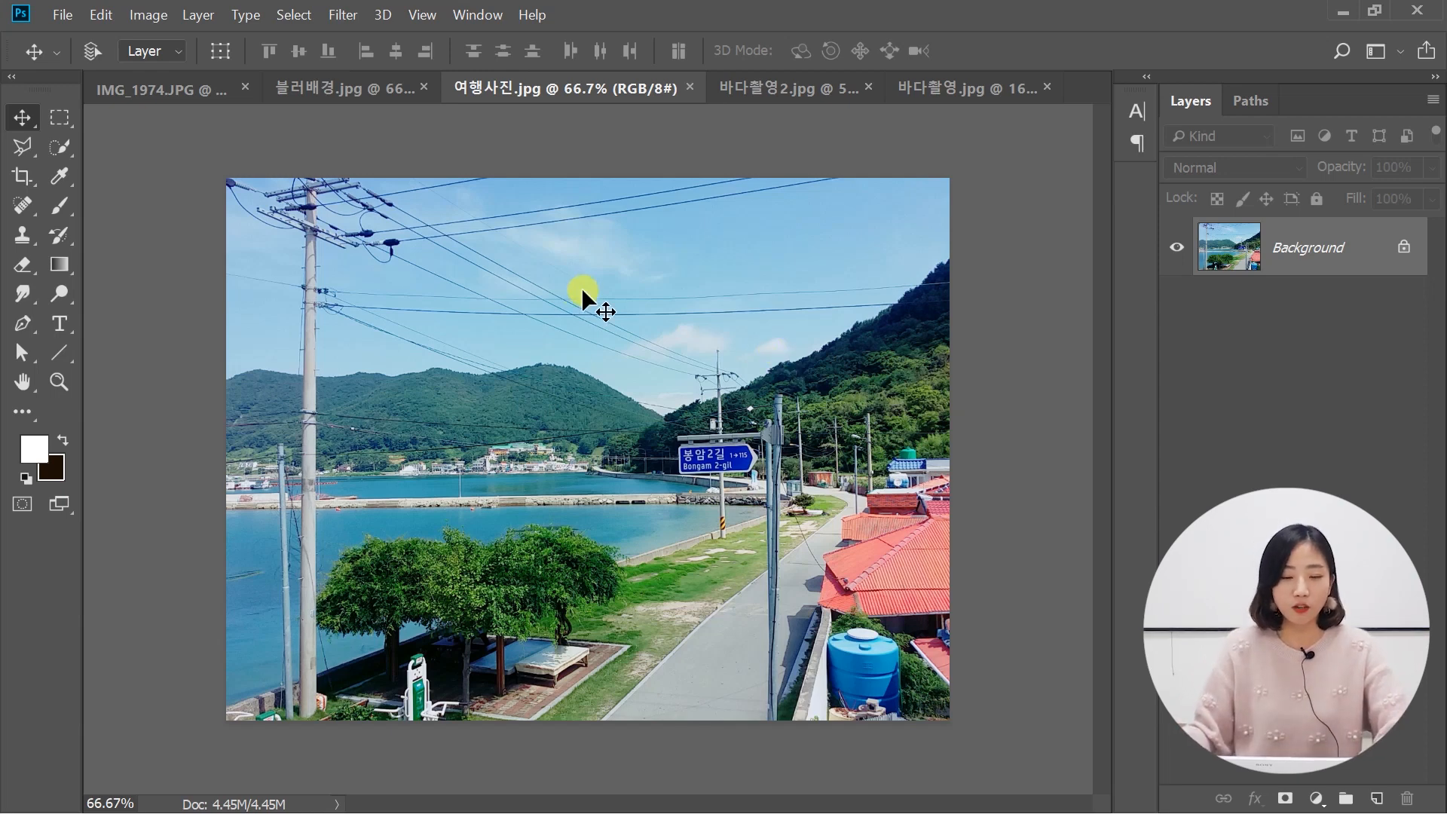
click(347, 16)
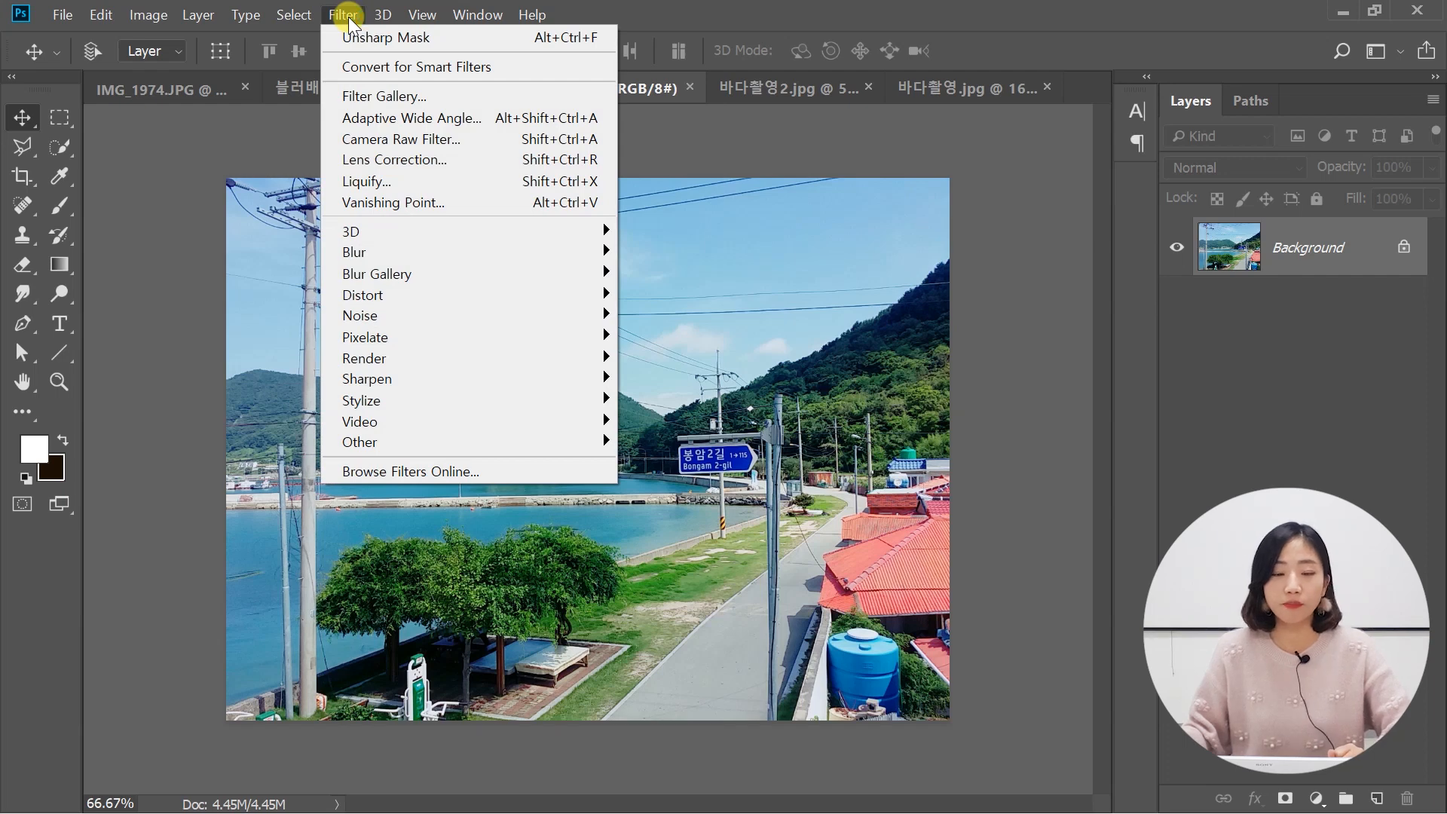
mouse_move(404, 387)
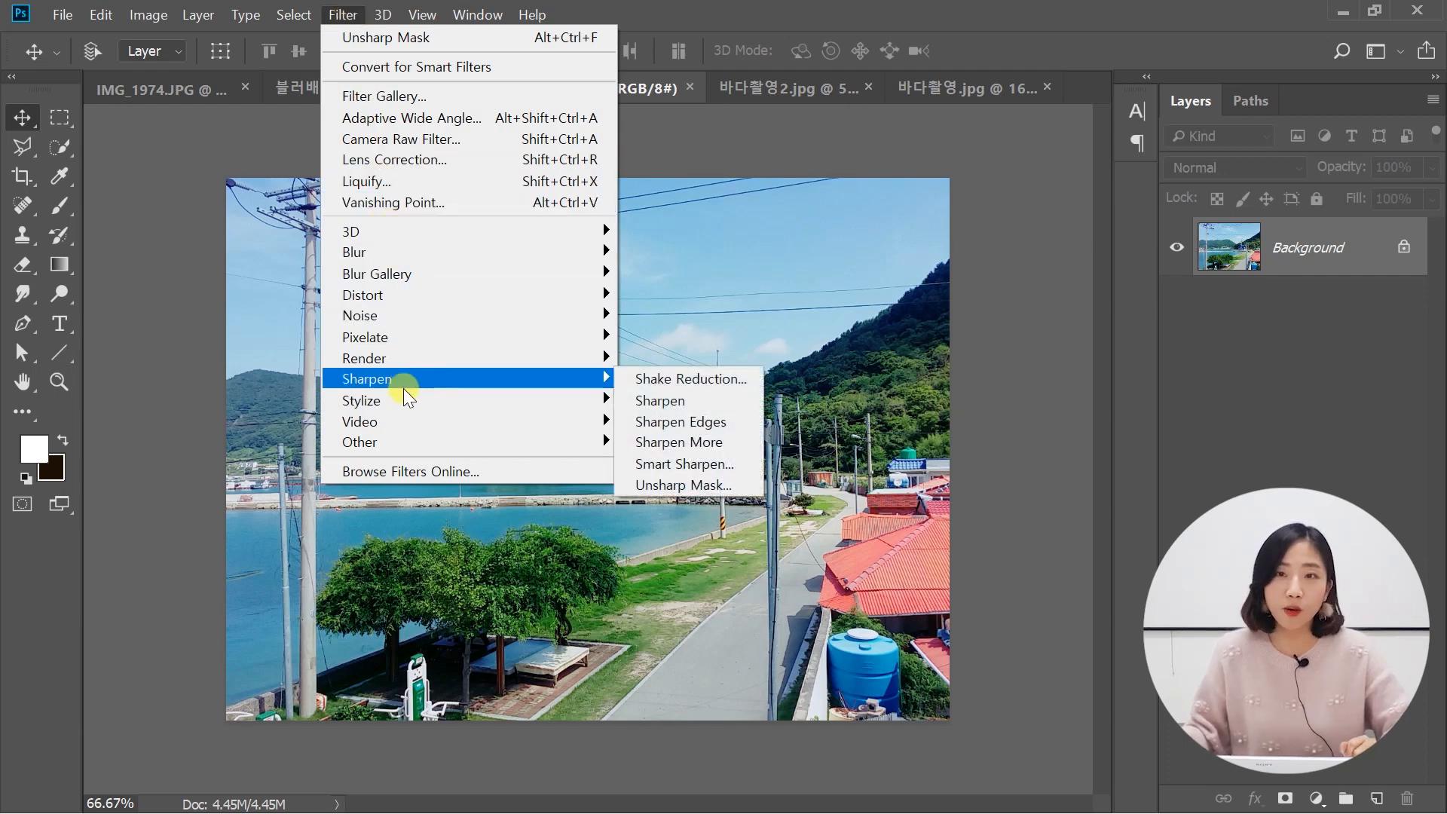
mouse_move(410, 342)
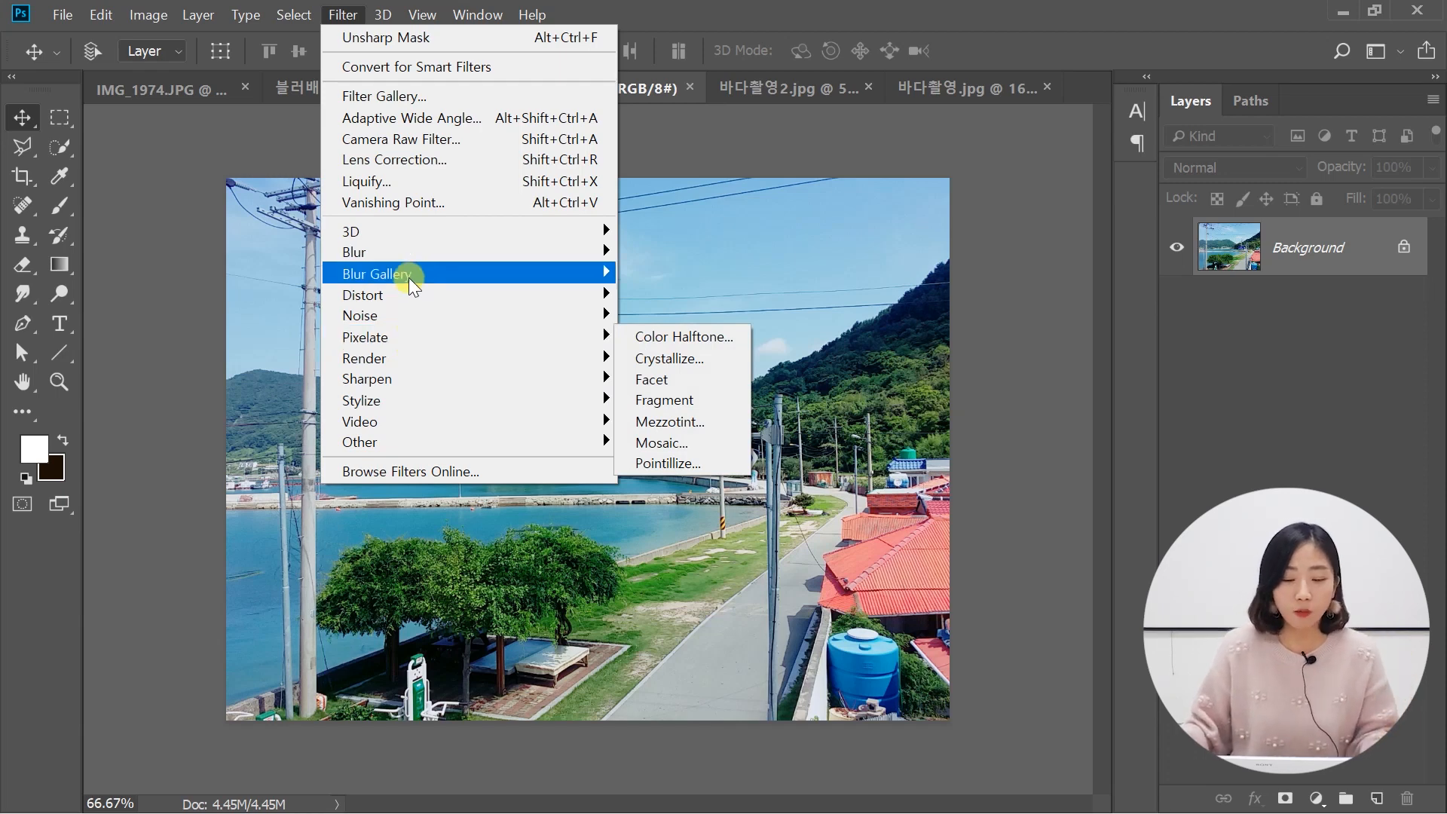
mouse_move(422, 260)
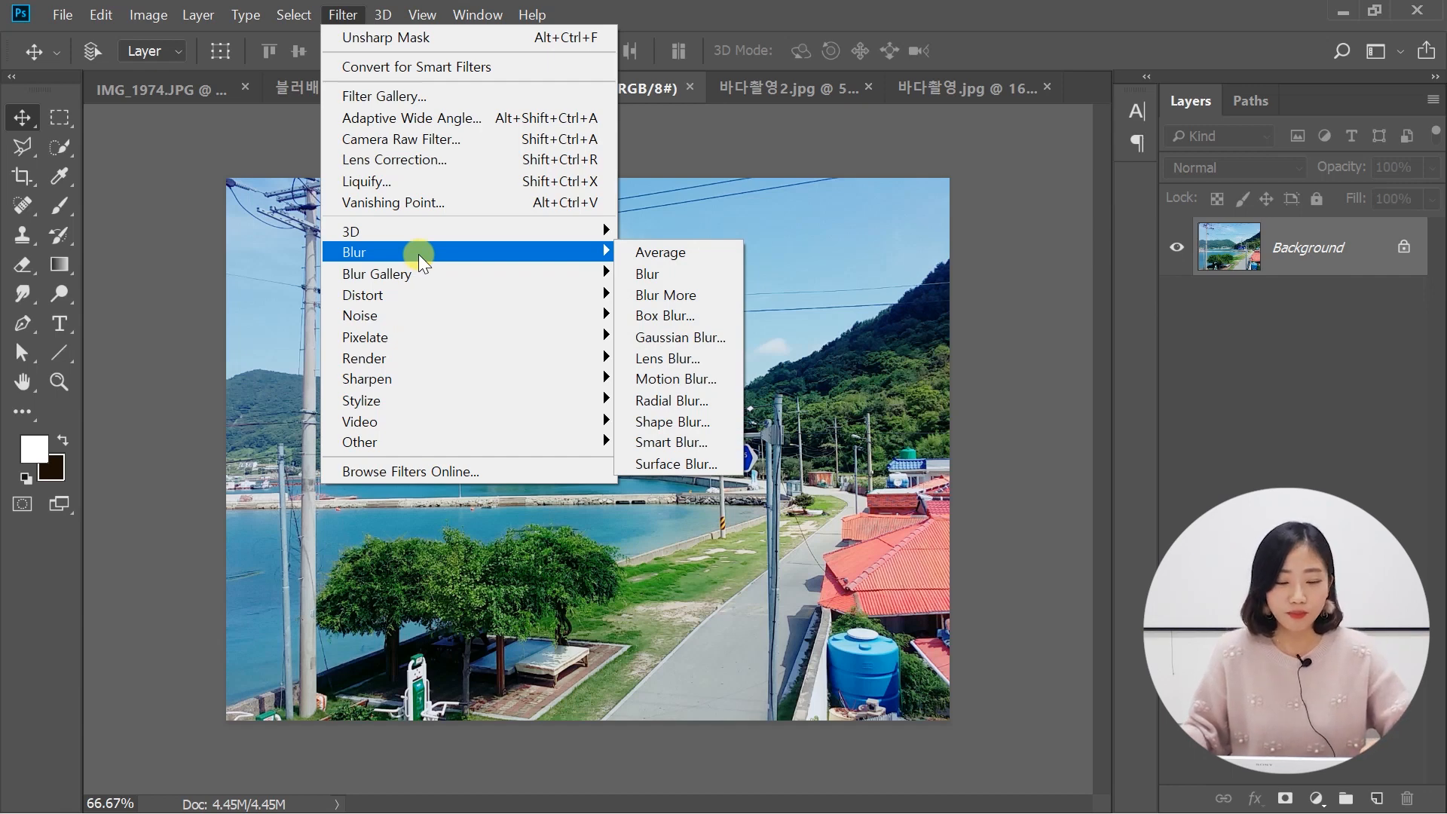
click(694, 345)
drag(1030, 133, 964, 141)
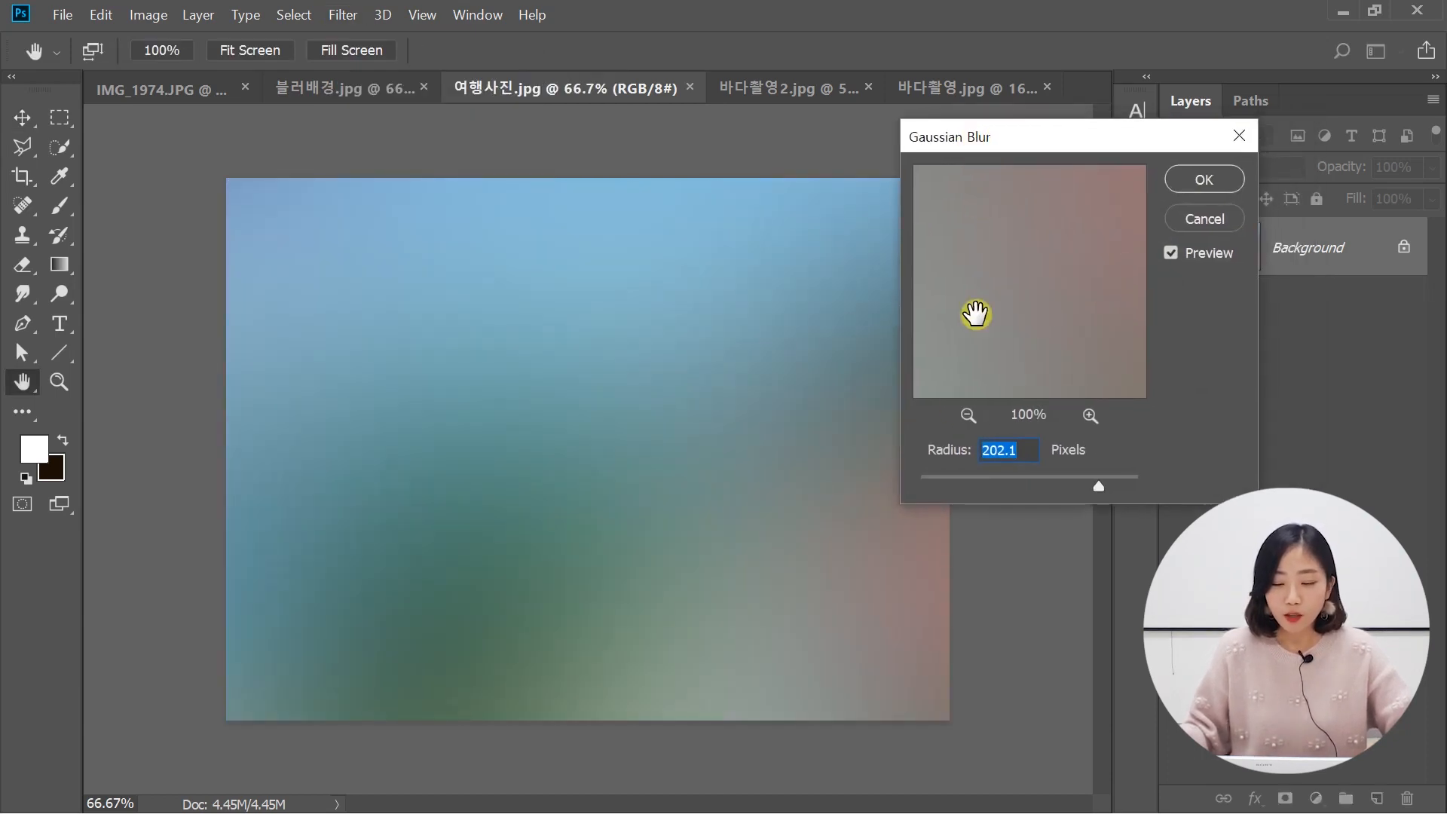
click(981, 479)
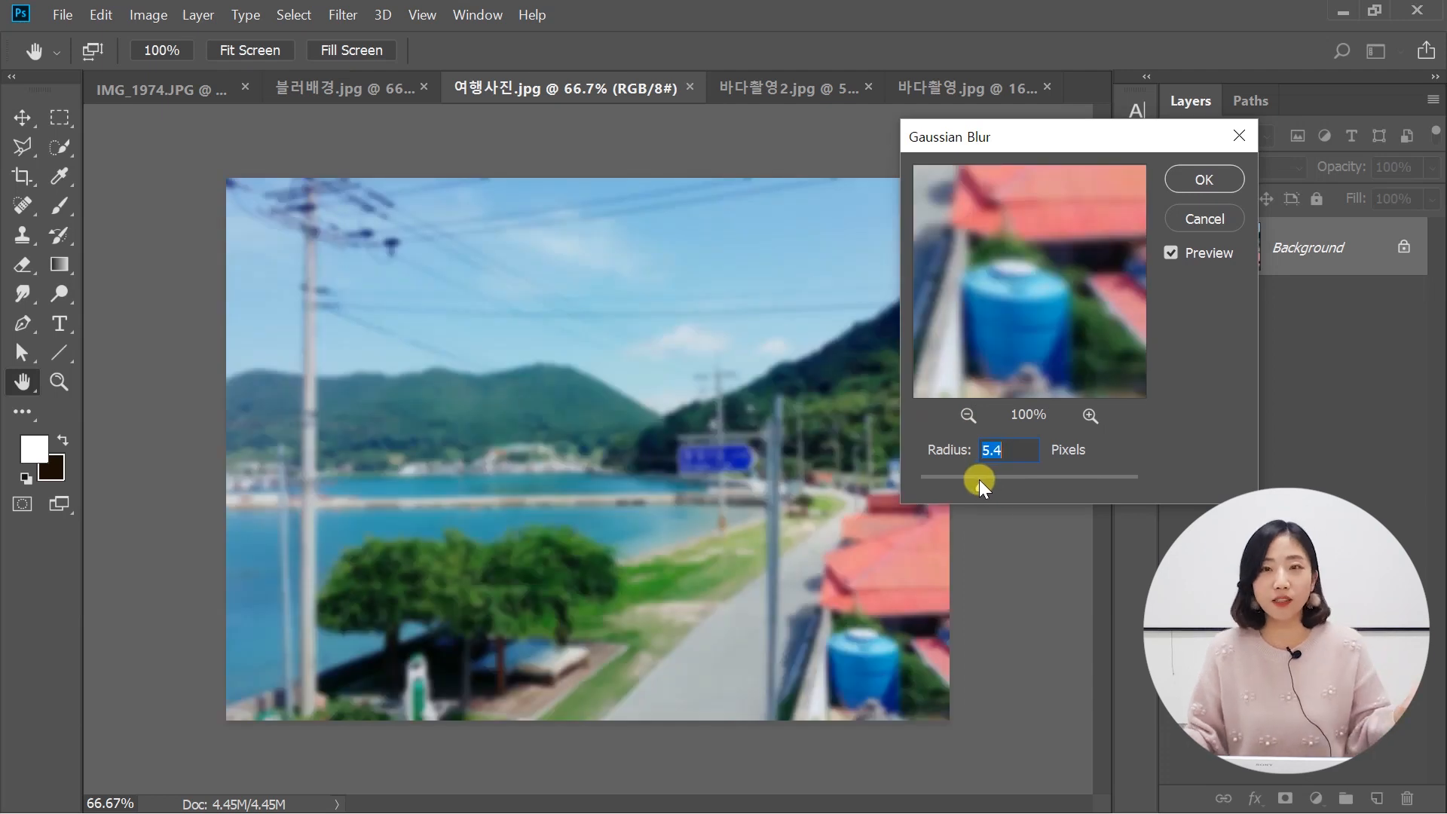
drag(979, 479, 993, 481)
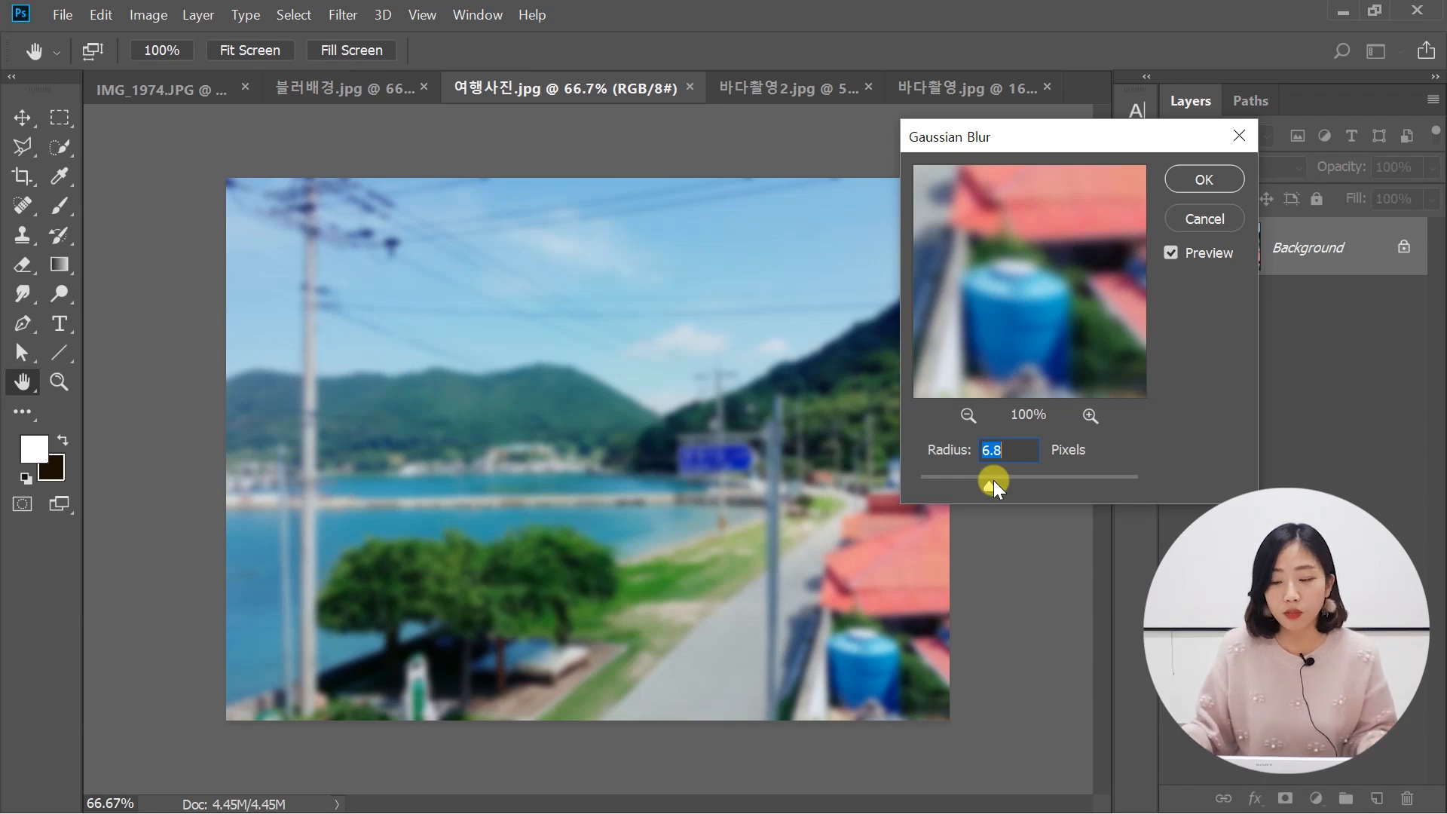
- Try stronger Gaussian Blur radii of 101.4 and 196.4 pixels, set the radius to 355.2 pixels and apply the blur
drag(1096, 478, 1060, 486)
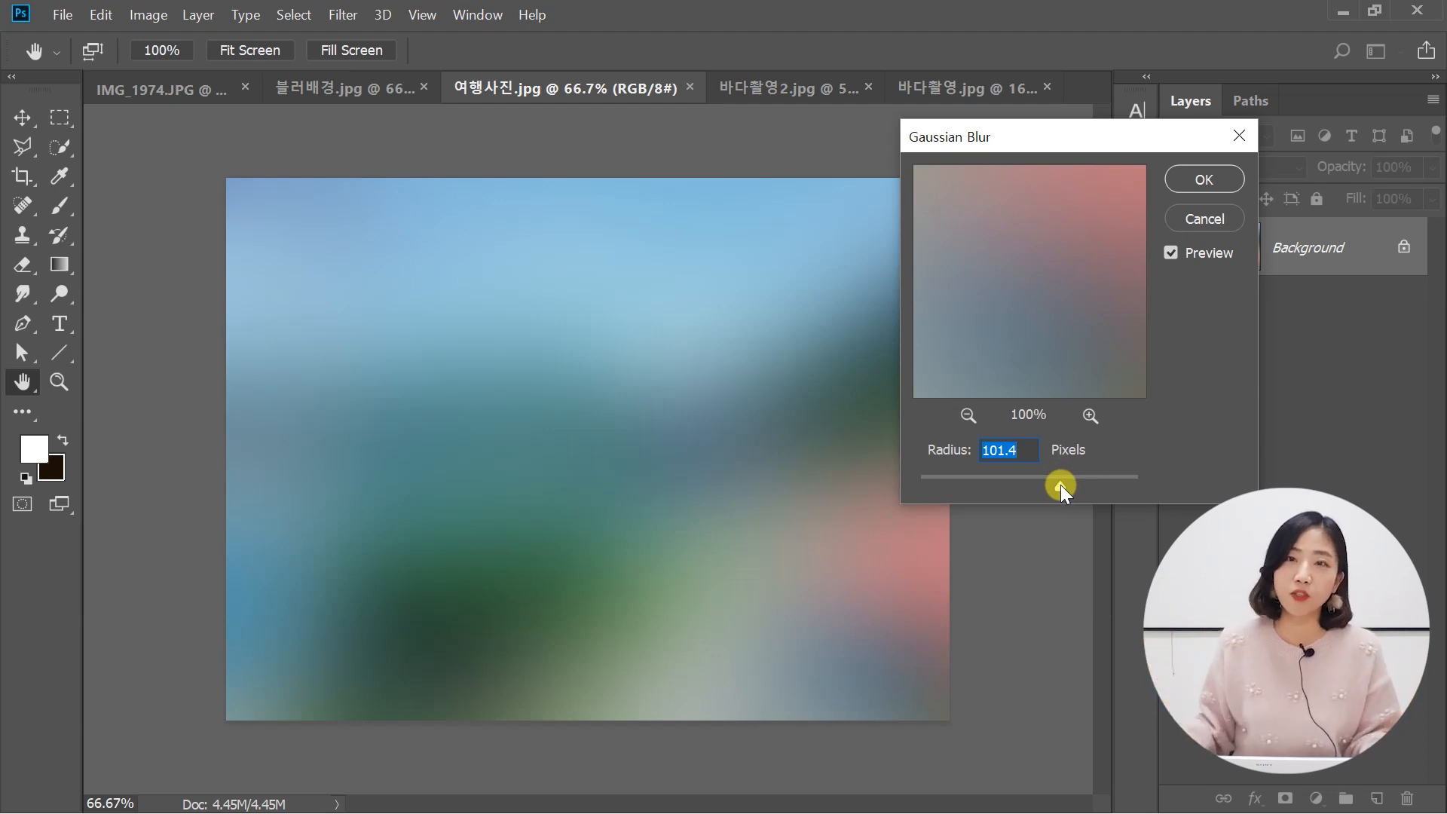
drag(1060, 486, 1083, 478)
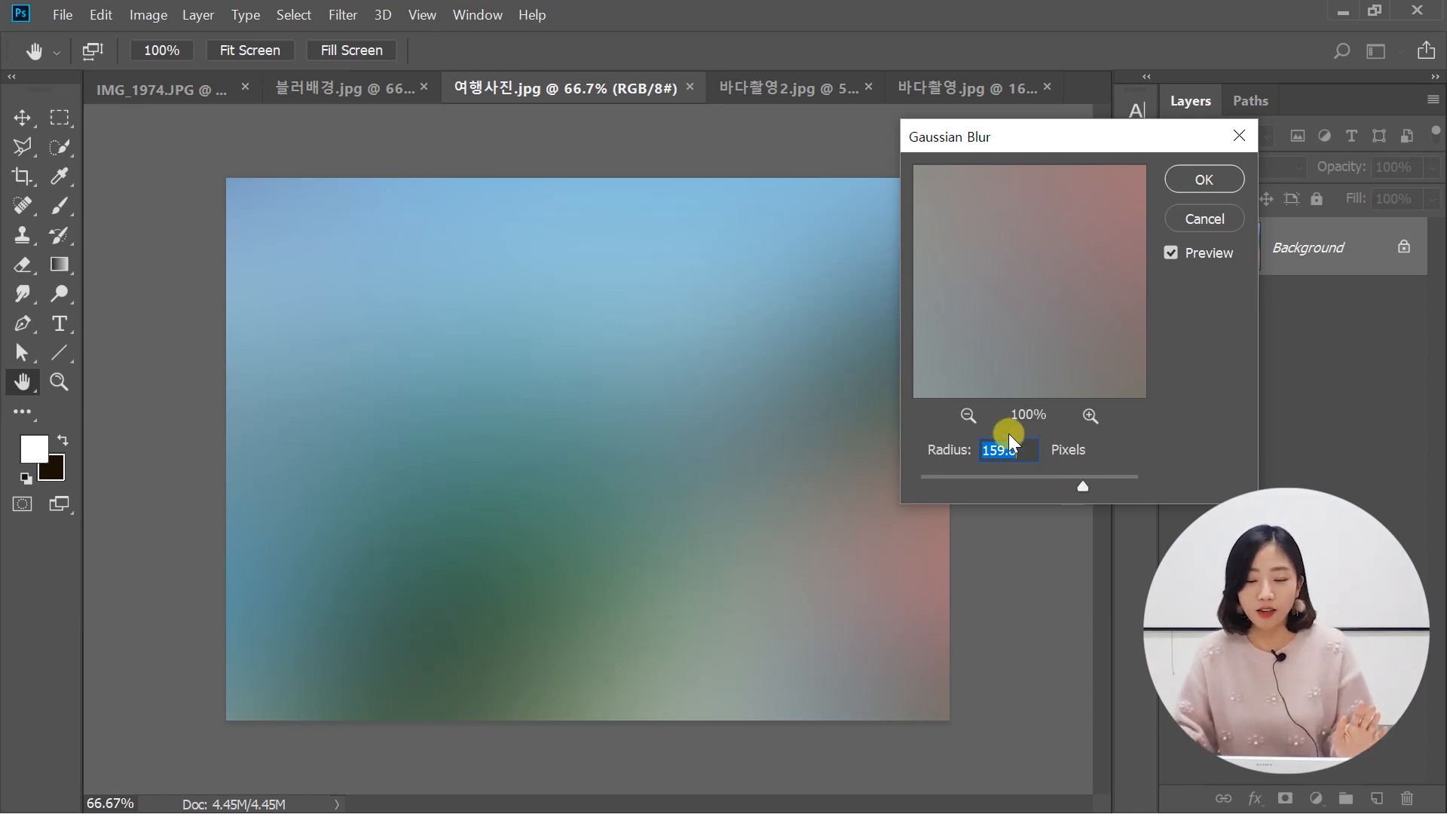
drag(1096, 478, 1096, 484)
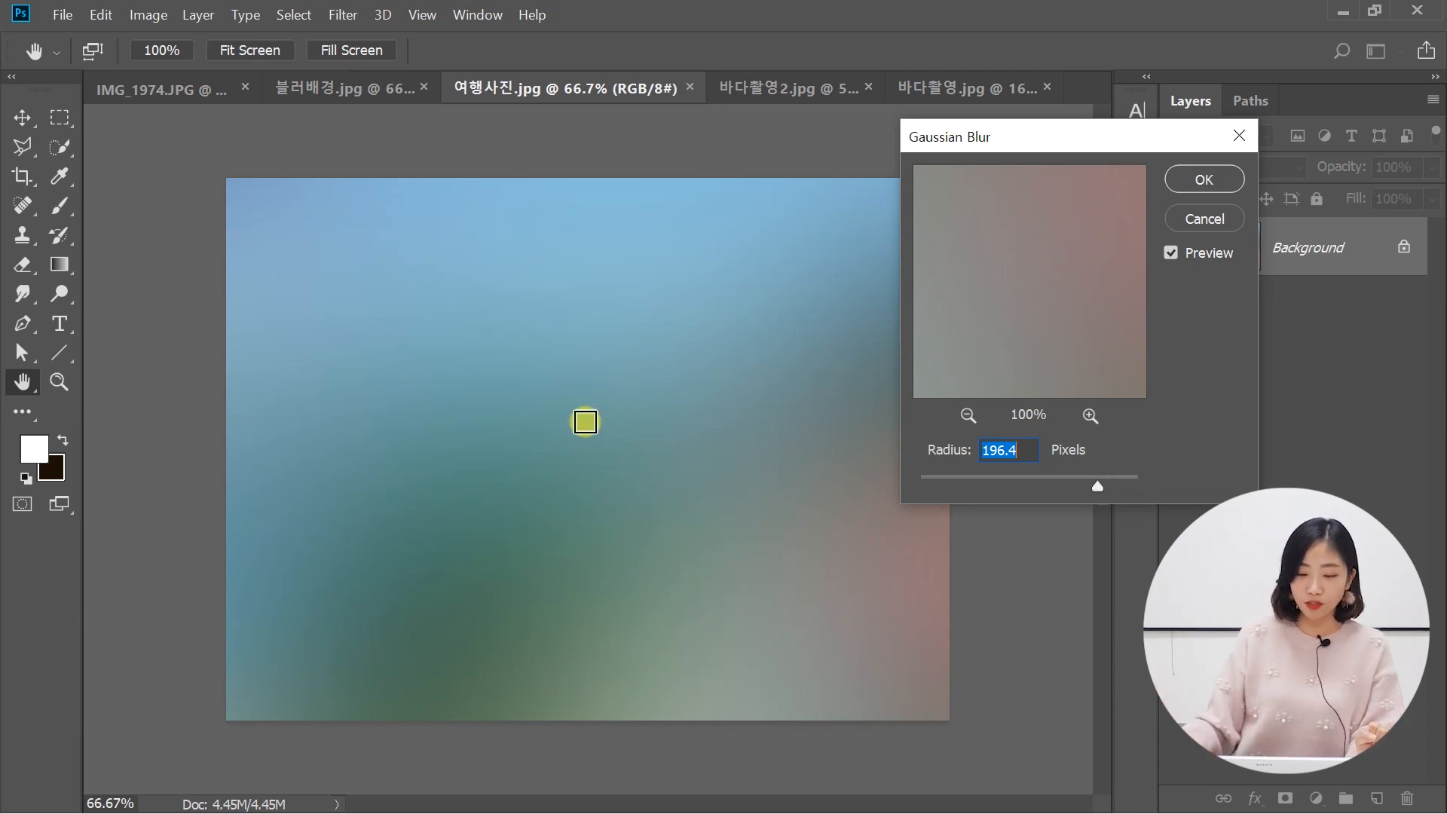
drag(1106, 478, 1111, 486)
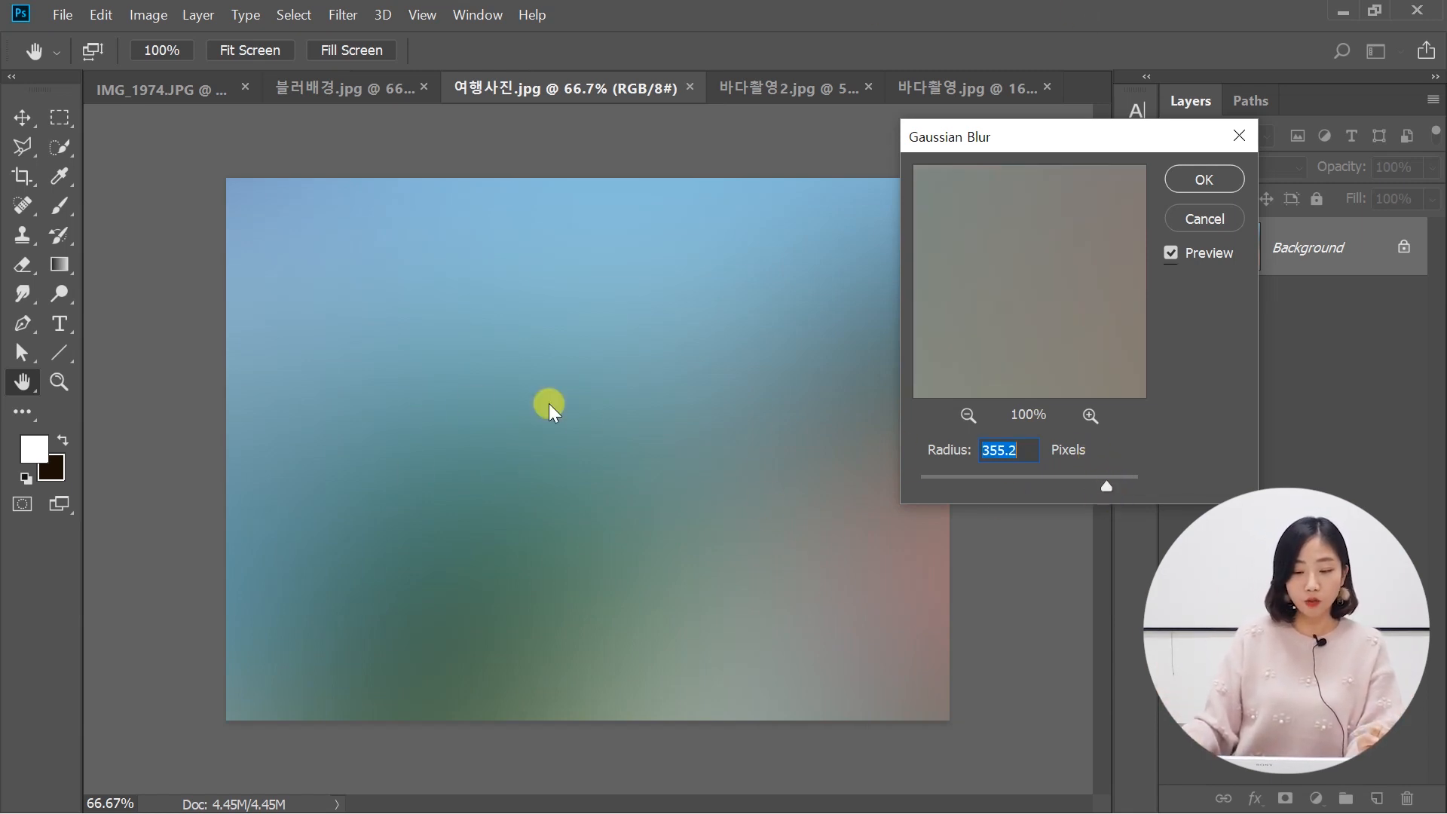
click(1205, 179)
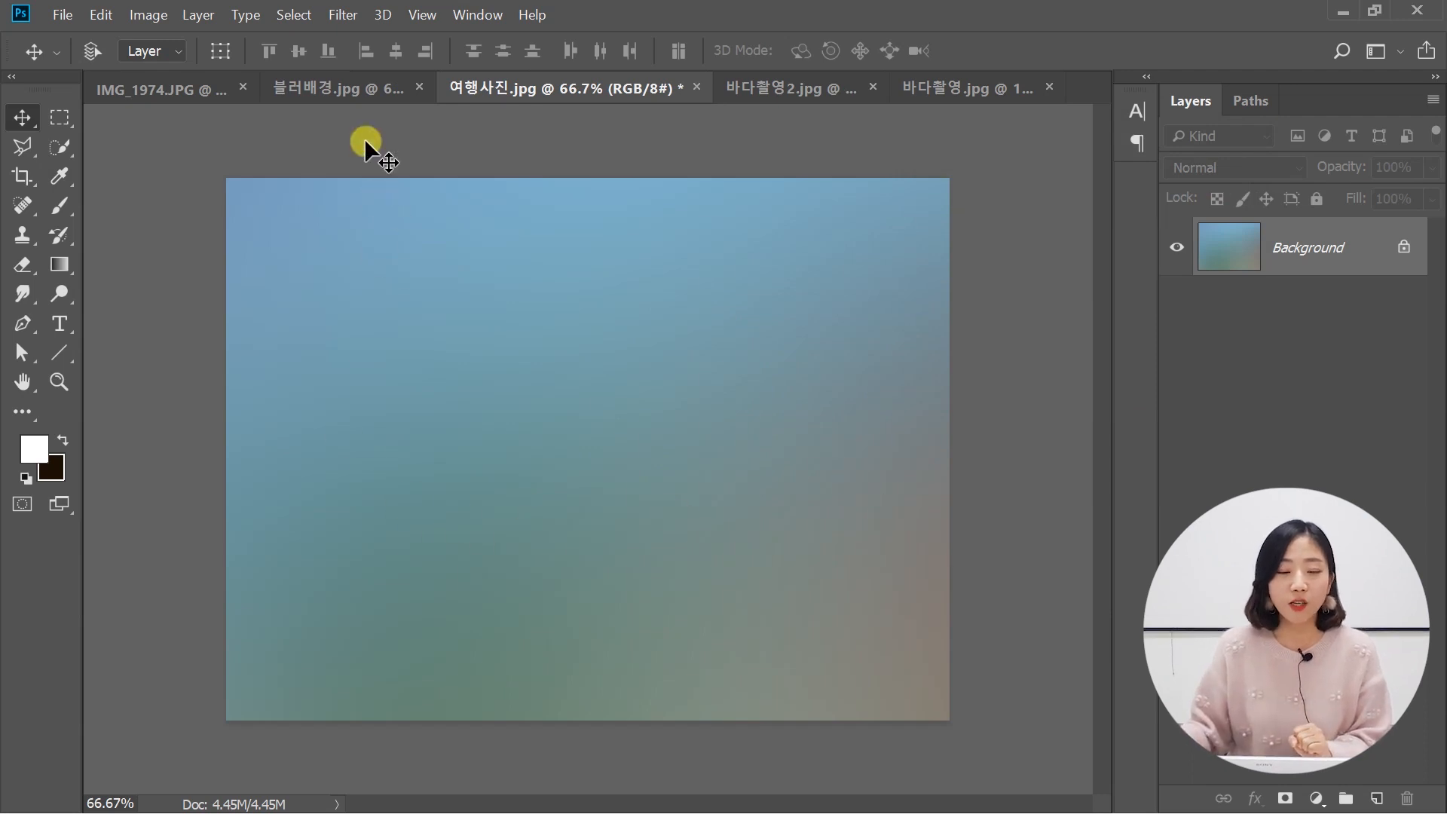
- Compare the blurred travel photo with the WINTER background, and examine the handheld phone photos 바다촬영.jpg and 바다촬영2.jpg
click(355, 92)
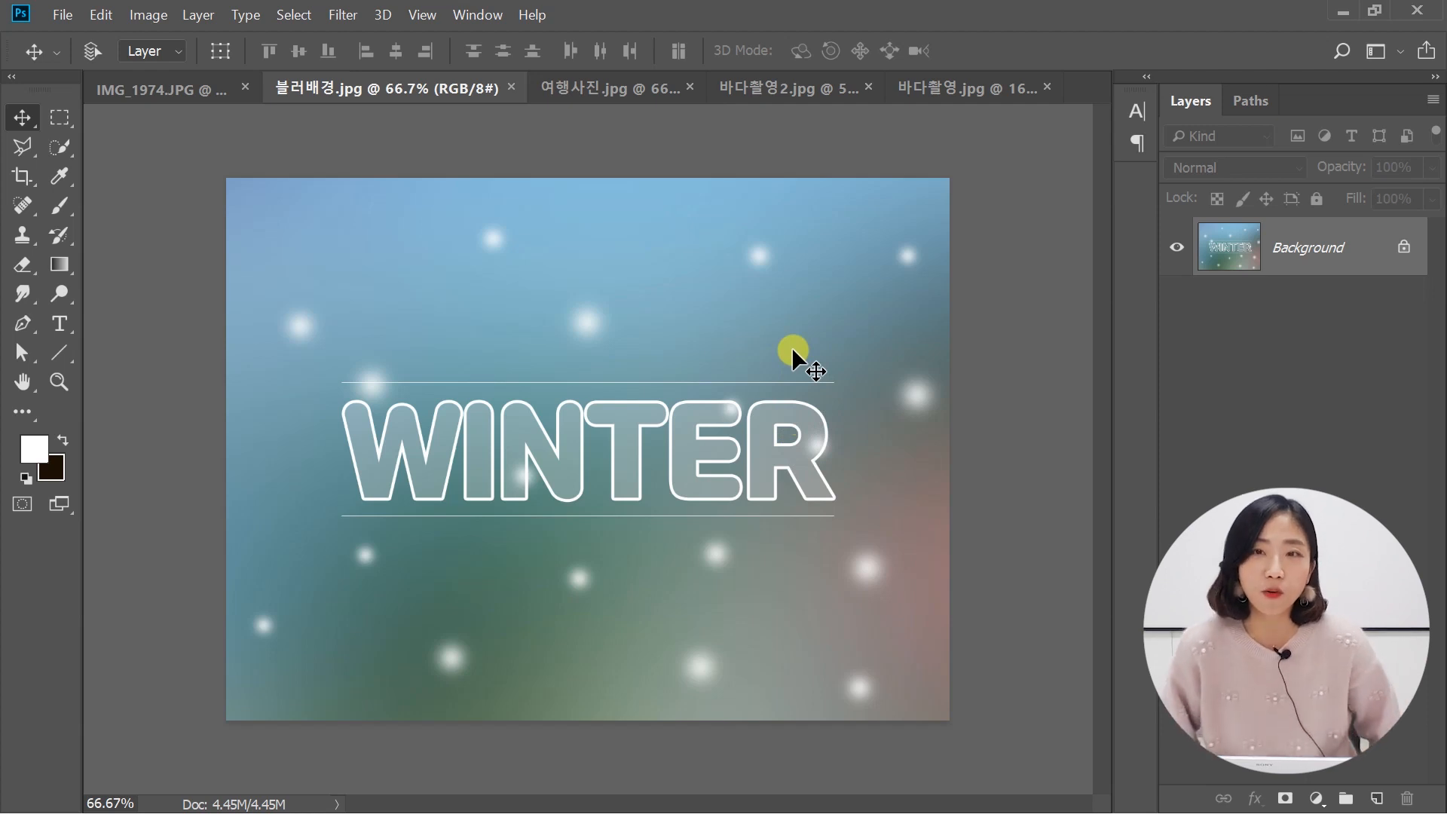
click(613, 92)
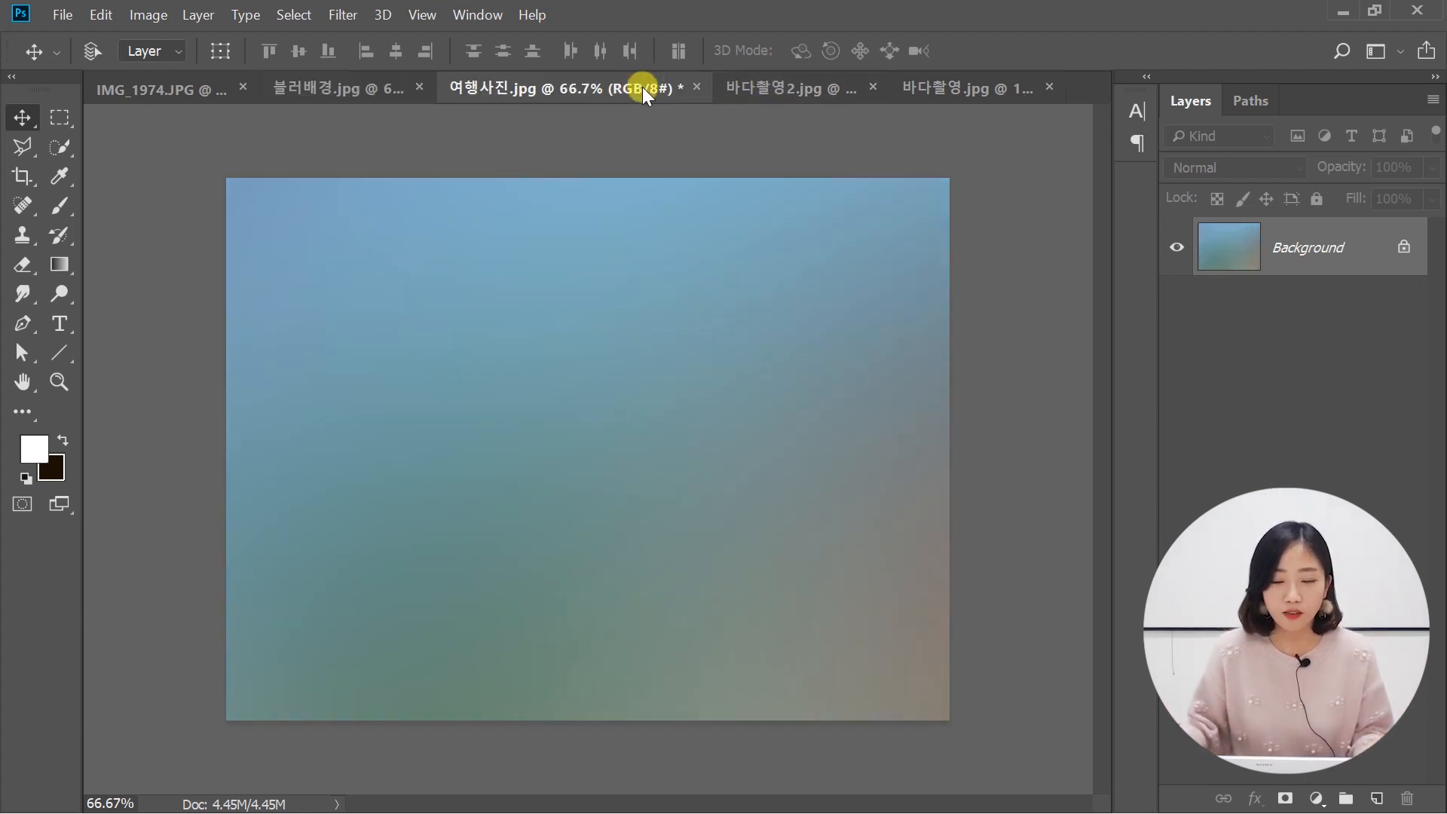
click(738, 83)
click(924, 84)
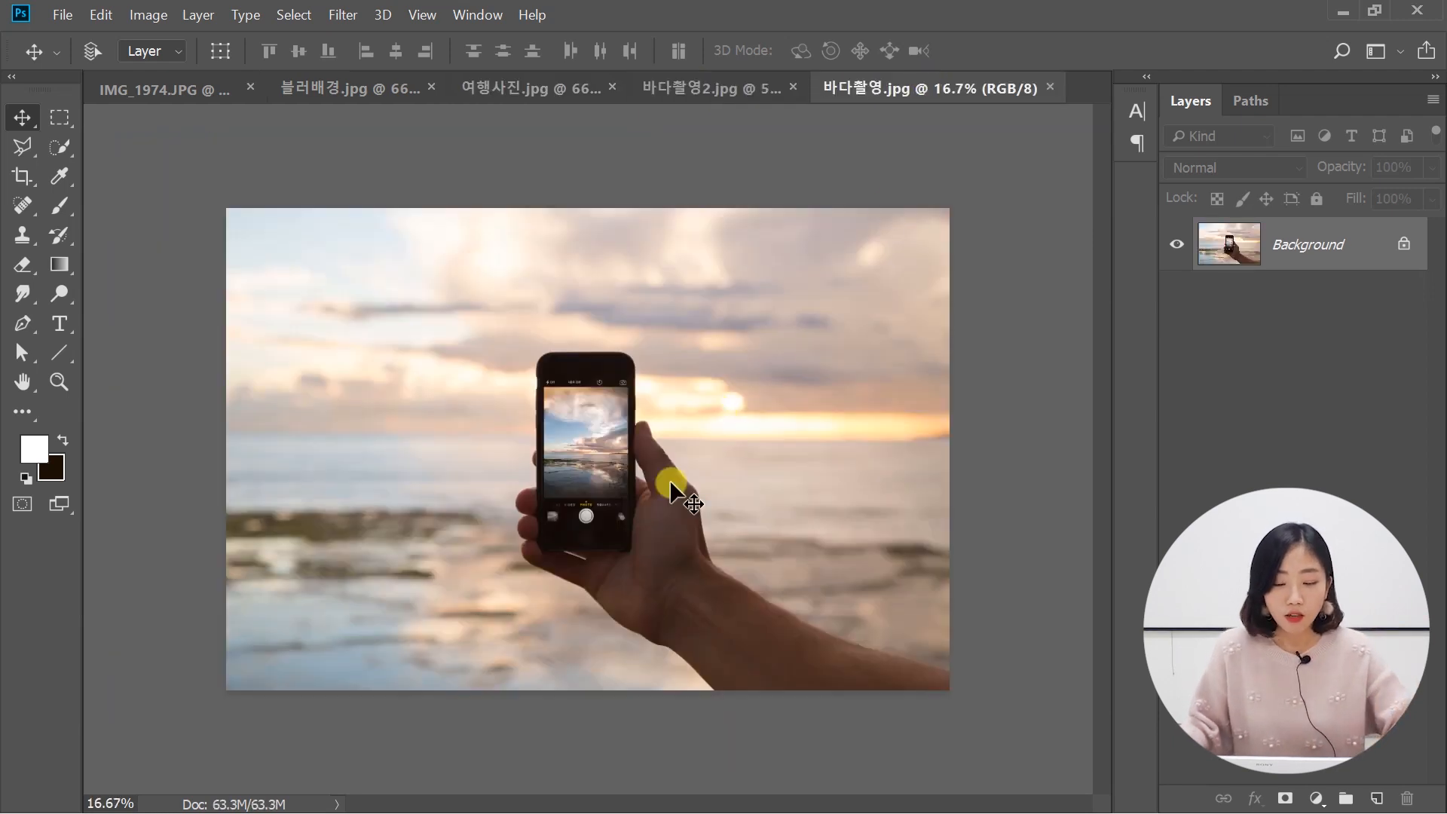
scroll(704, 484, up, 2)
scroll(704, 488, down, 1)
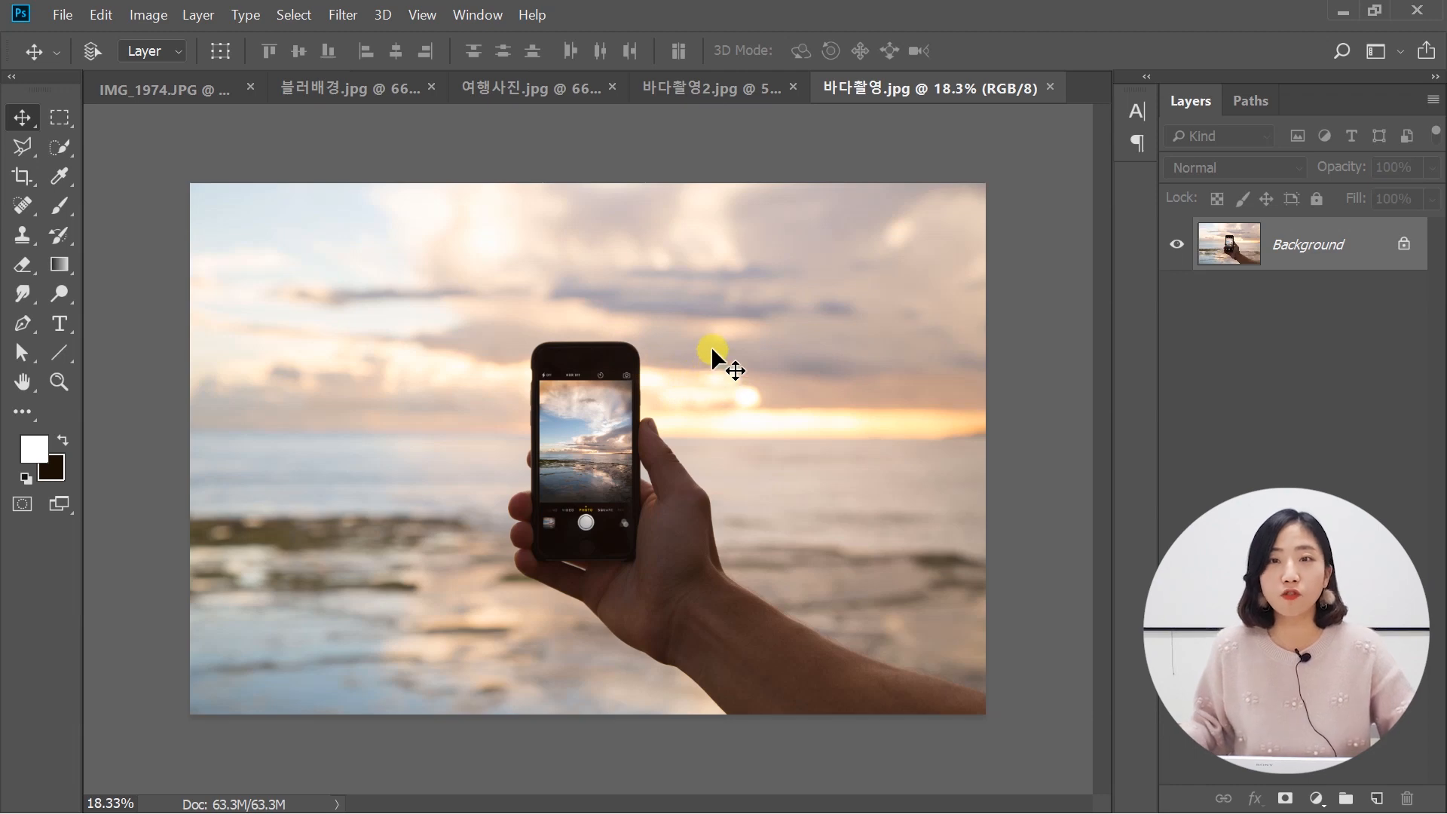
click(682, 88)
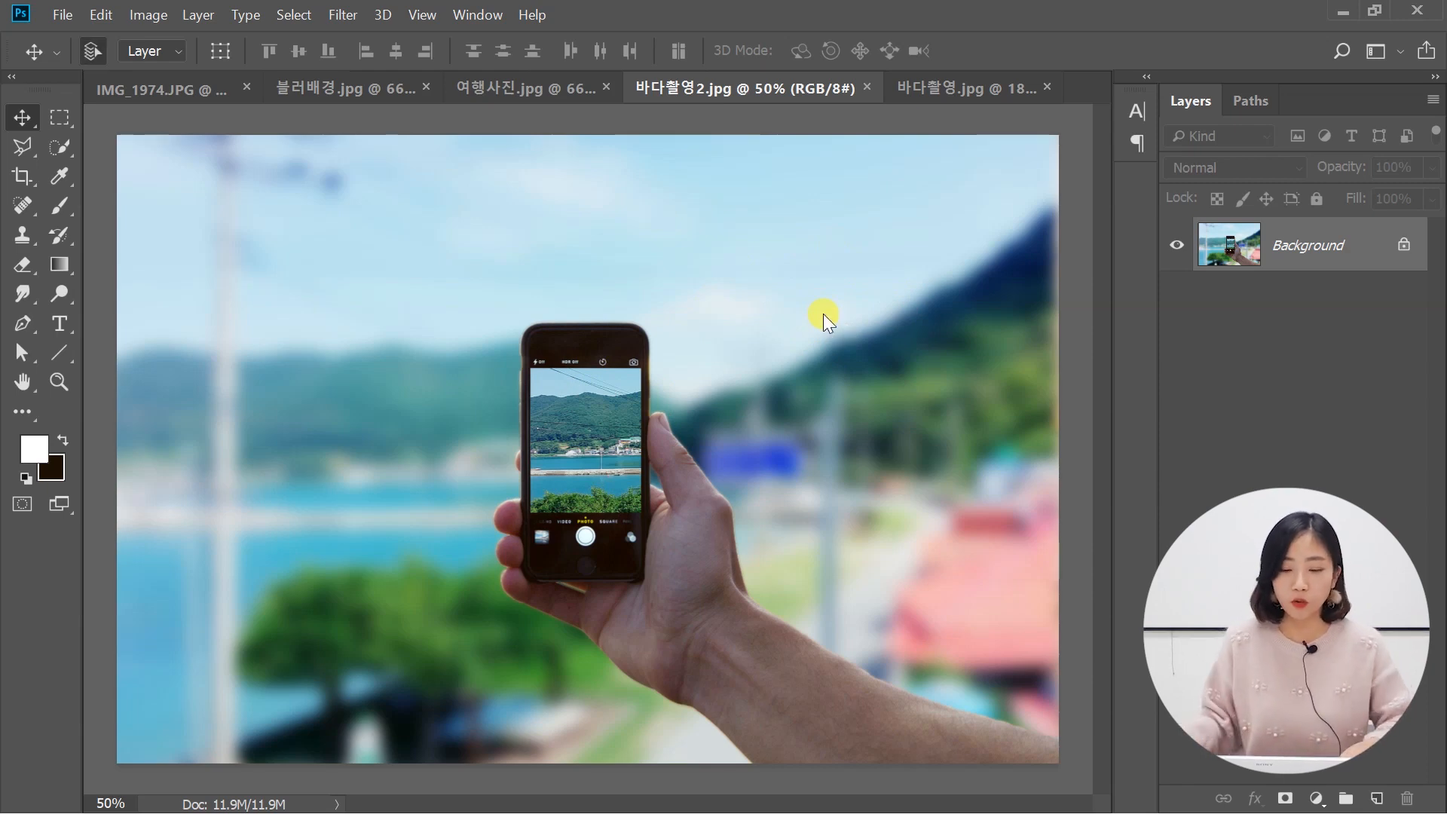
- Open phone.png and dock its floating window with the other open documents
key(ctrl+o)
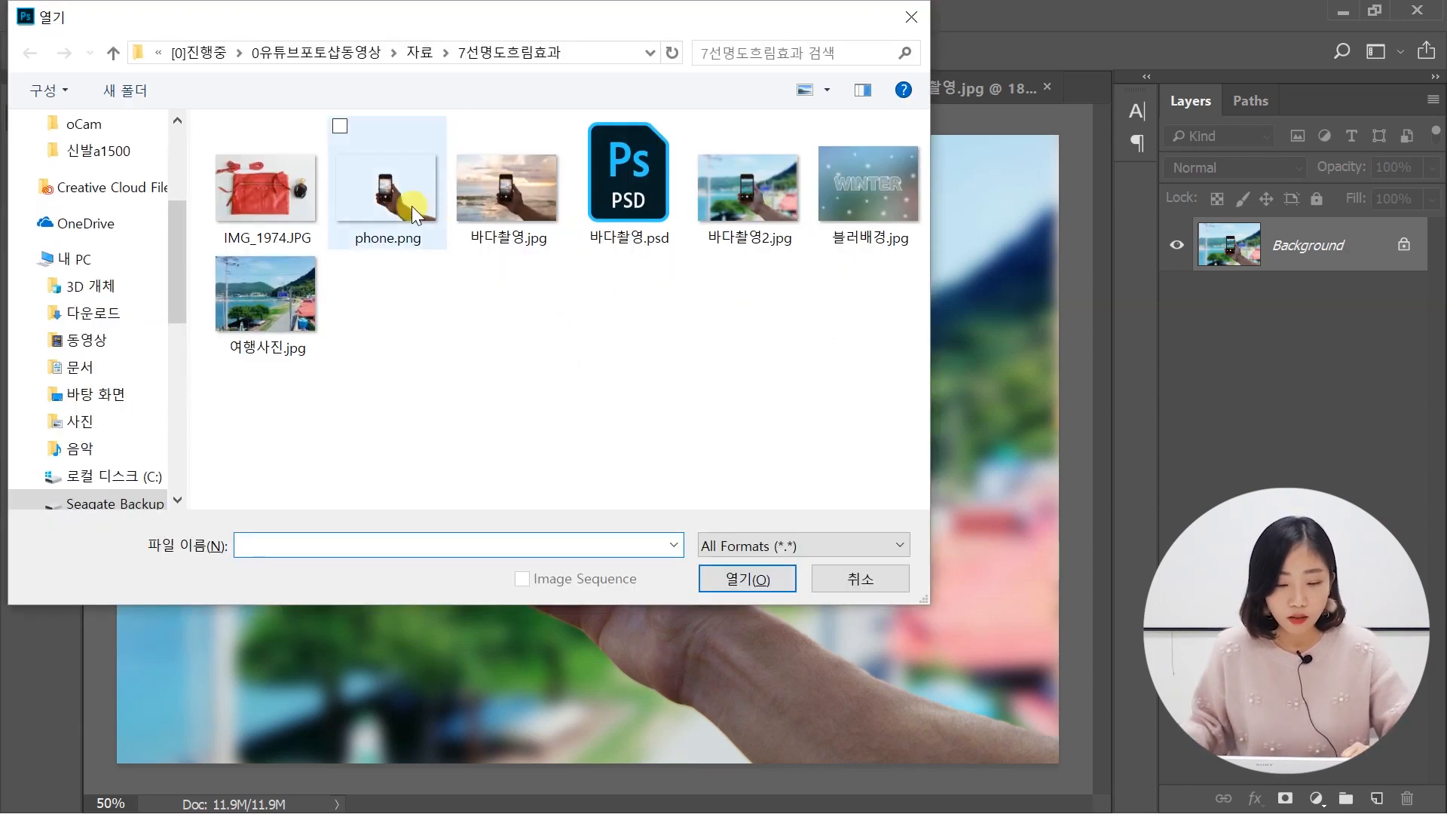
click(408, 194)
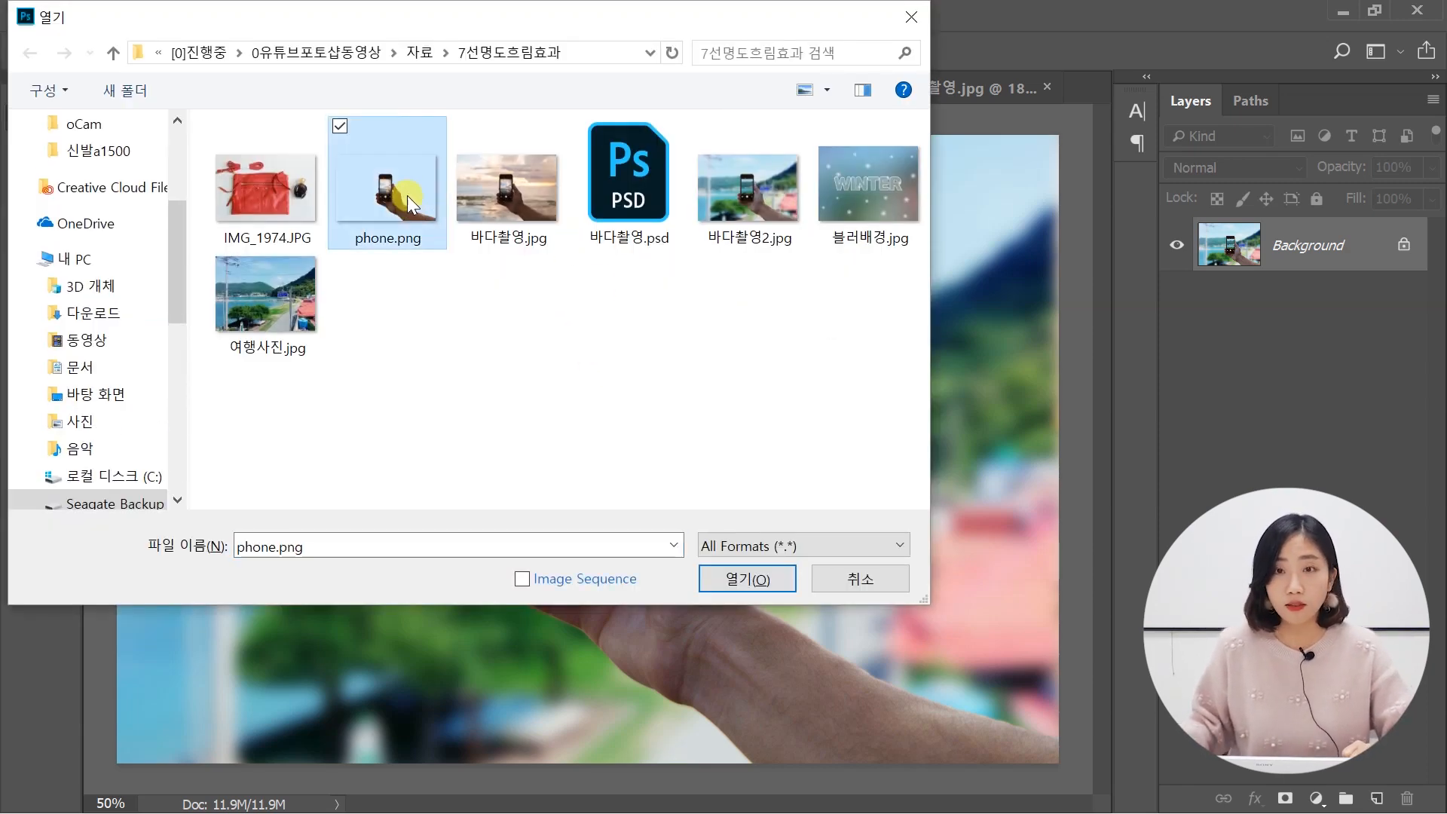
click(748, 579)
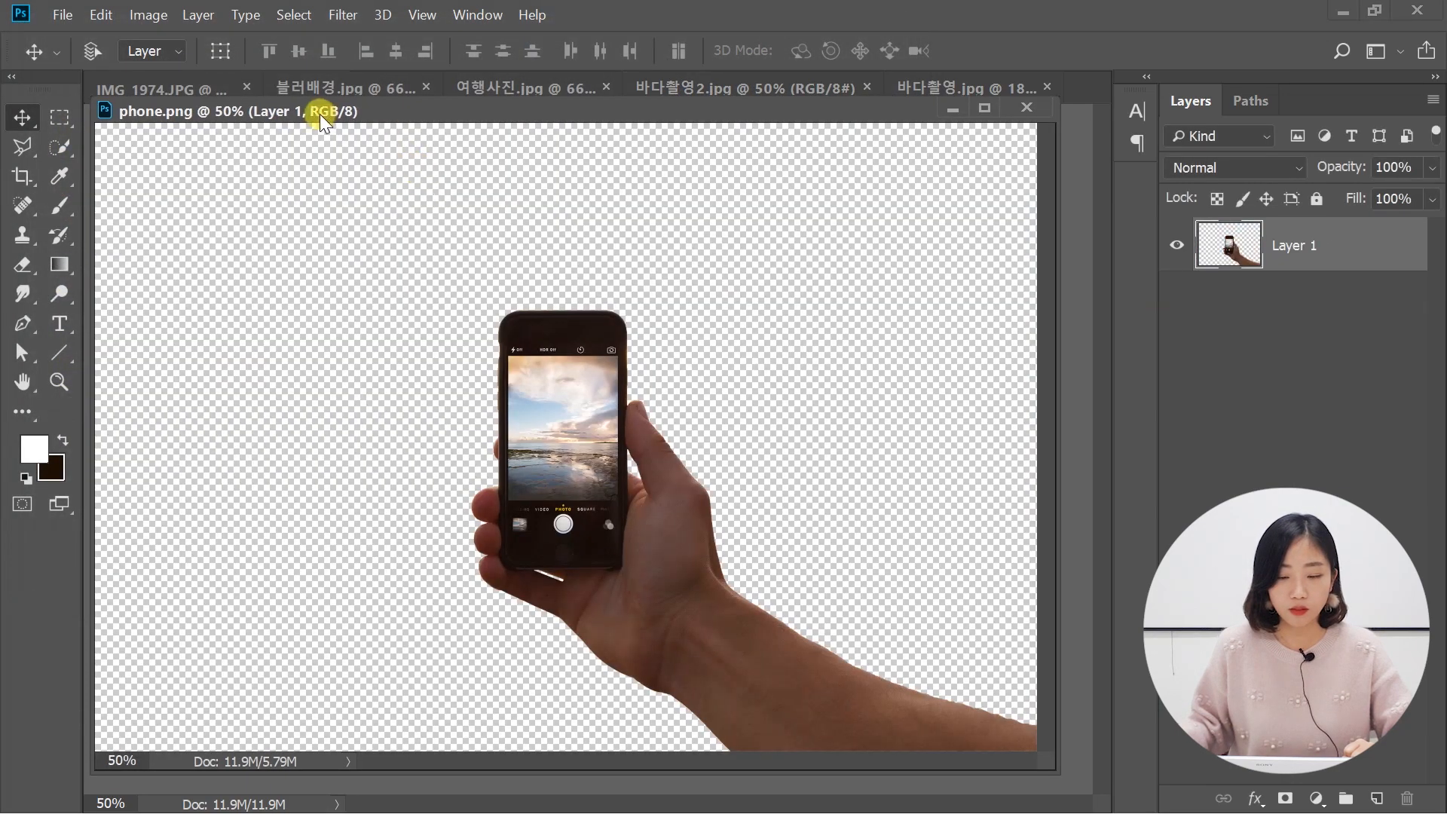
drag(319, 115, 1065, 92)
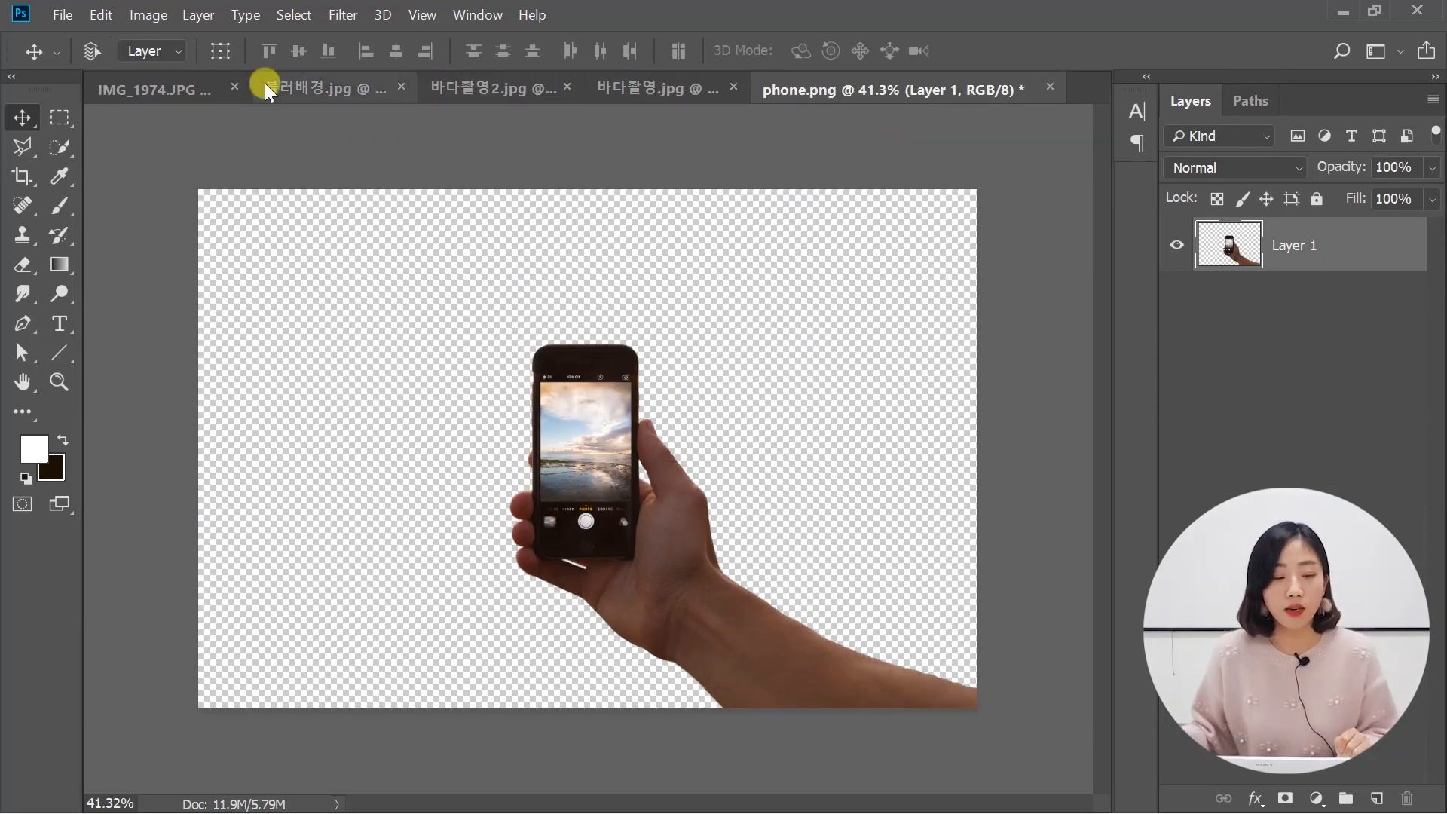
- Open the original 여행사진.jpg, copy it into phone.png as a new layer and close the source photo
click(63, 10)
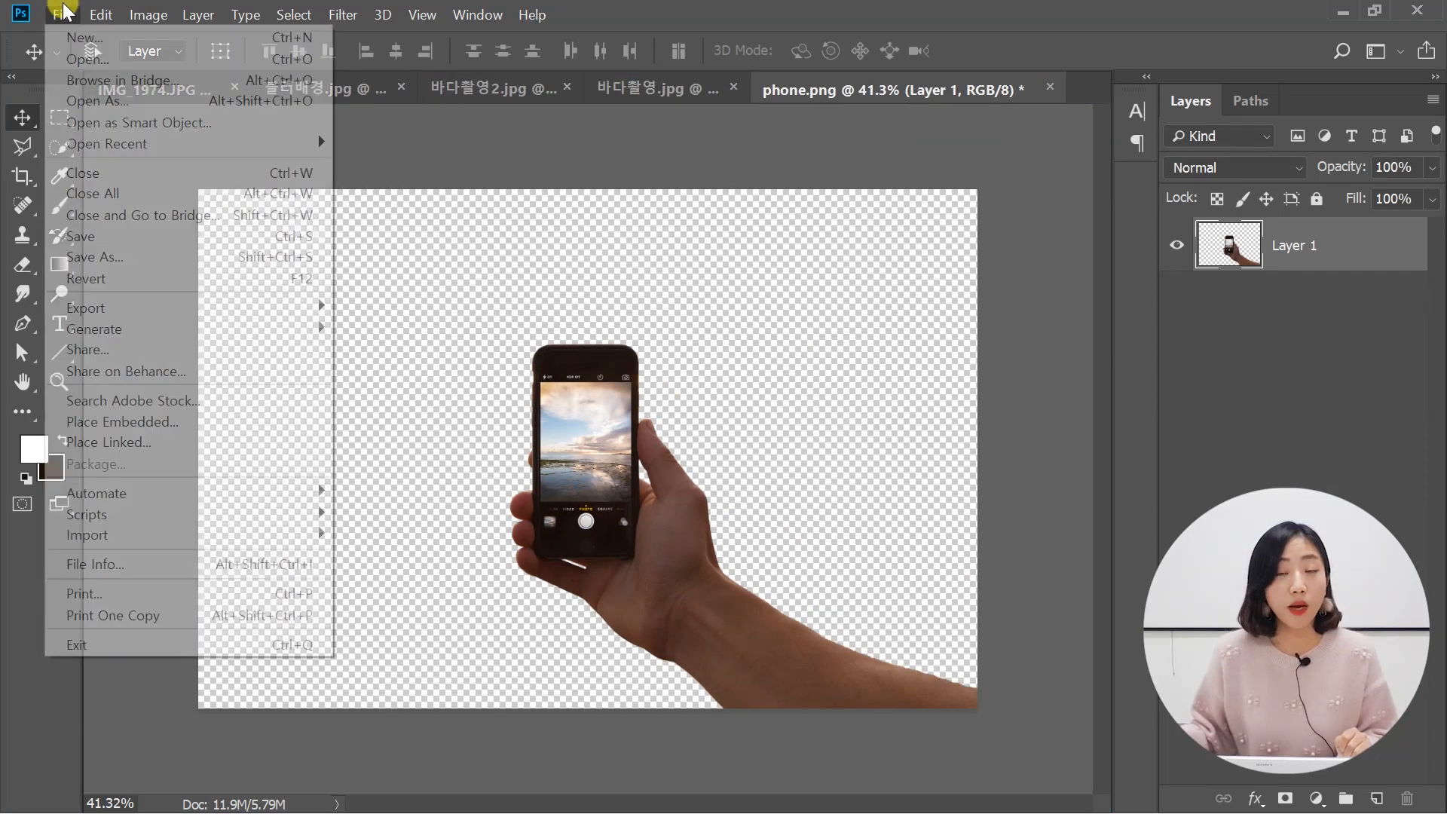
click(93, 61)
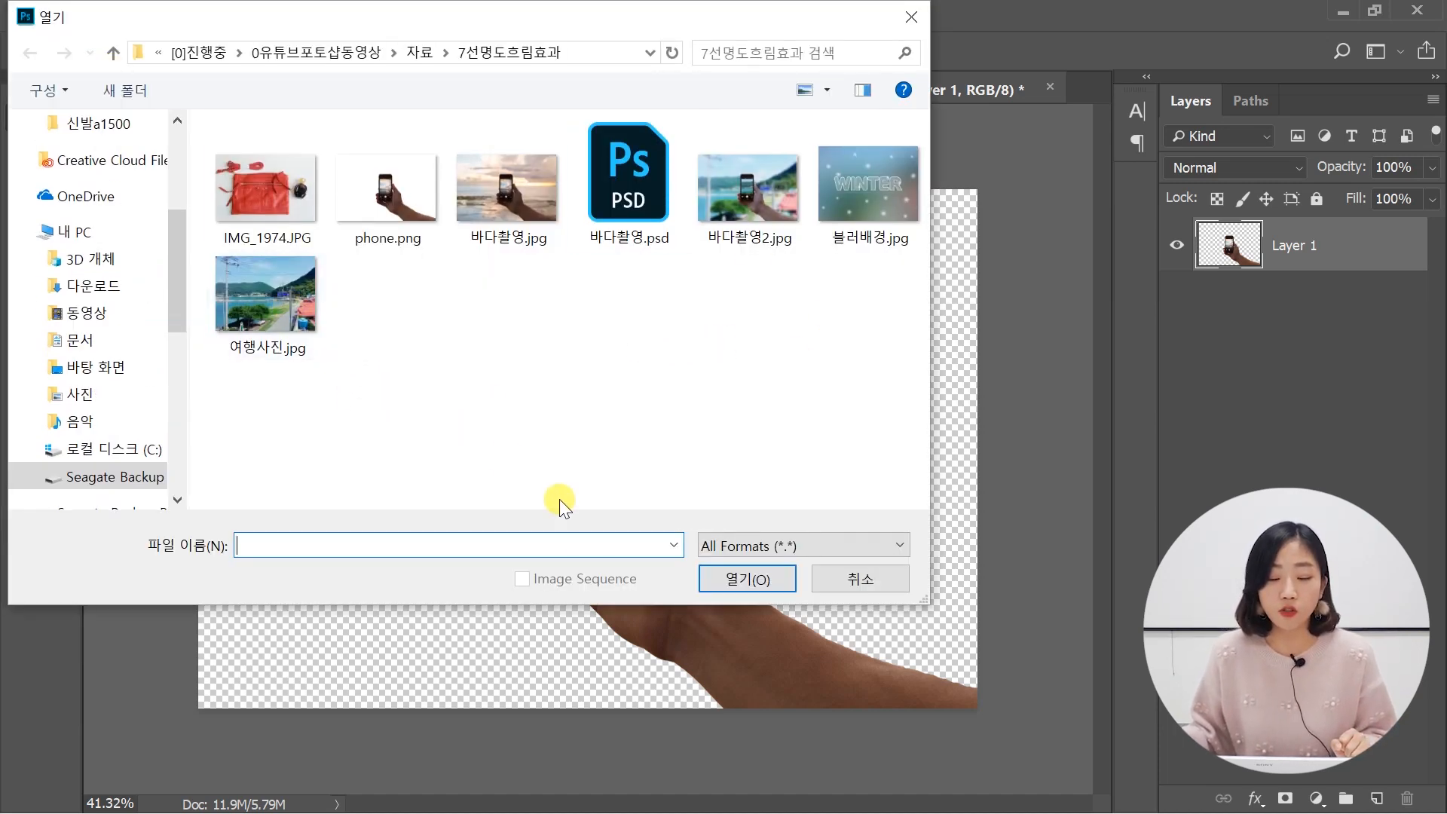
click(270, 283)
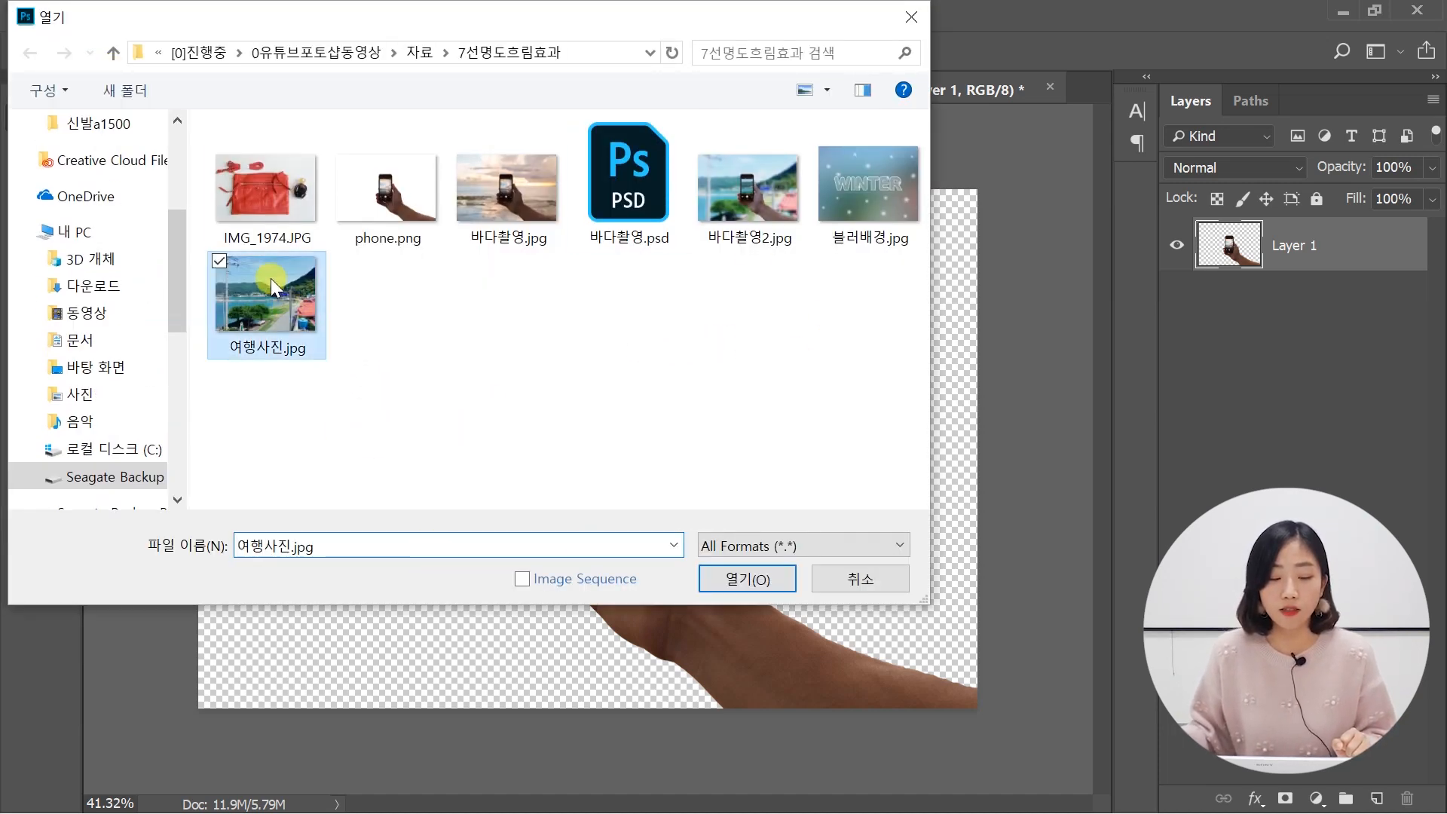
click(755, 579)
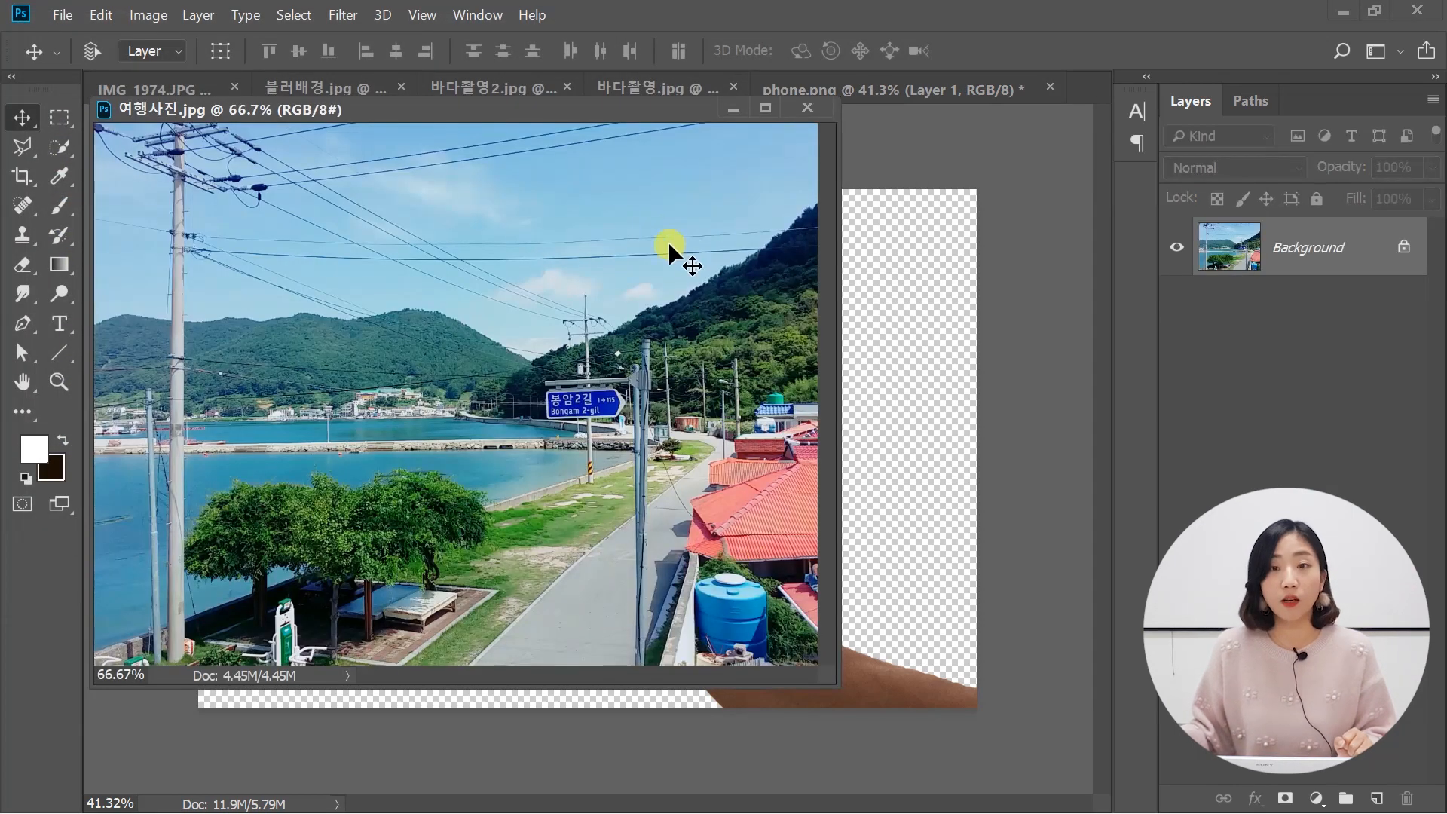
drag(649, 255, 882, 284)
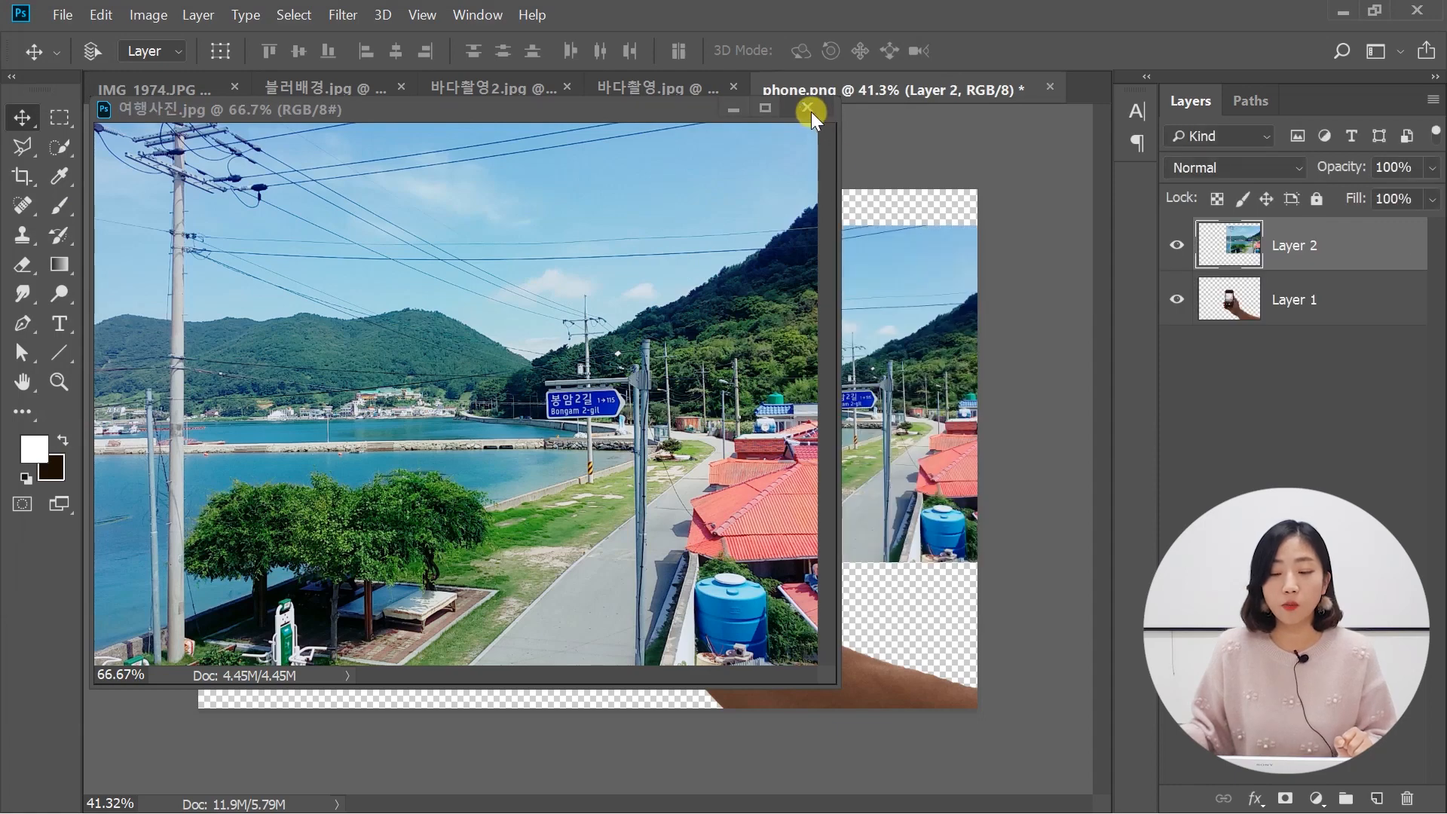
click(811, 112)
- Align the travel photo layer with the canvas's upper-left corner and enlarge it with Free Transform to cover the whole canvas
drag(925, 399, 681, 423)
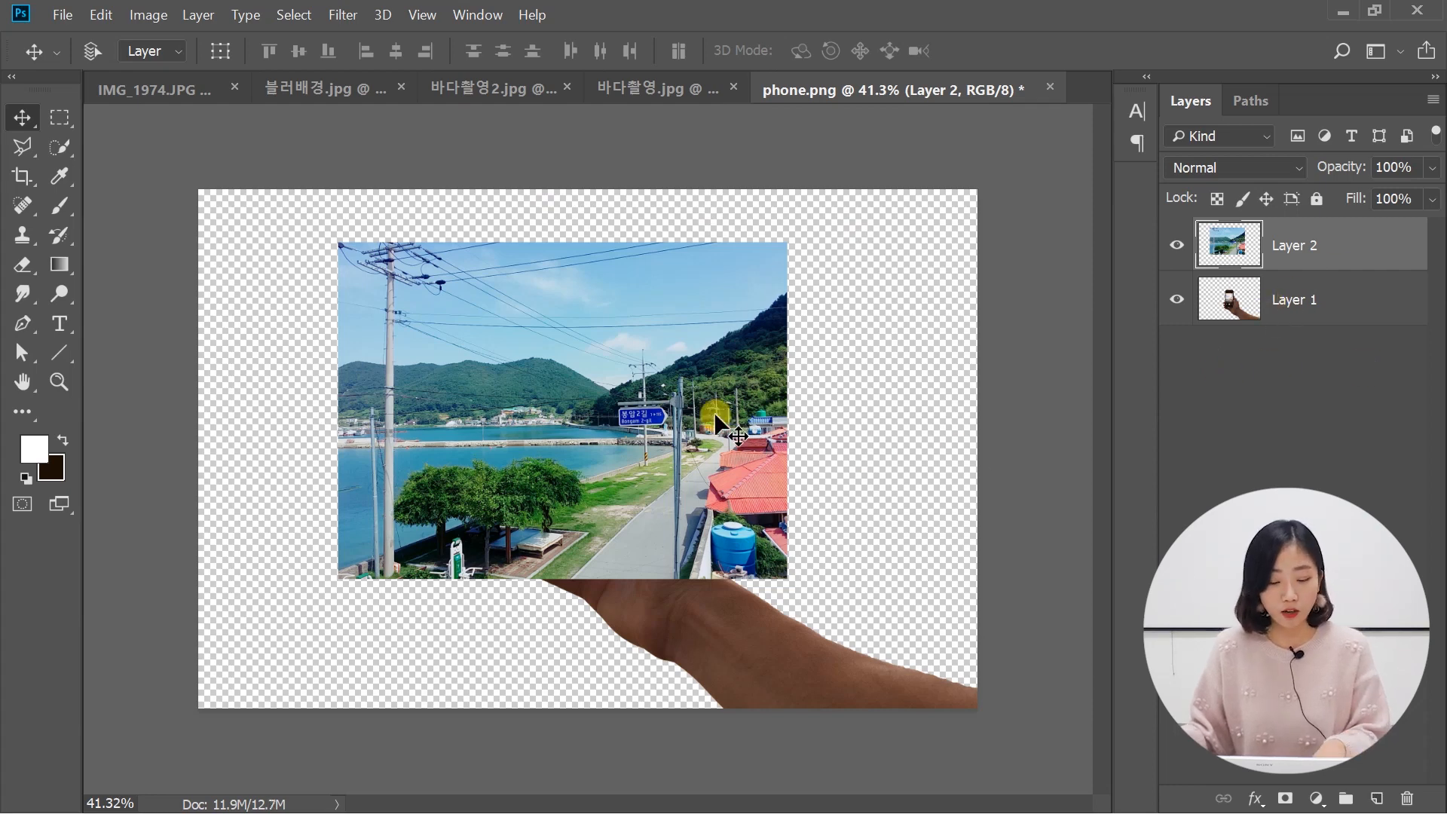
key(ctrl+t)
drag(708, 410, 521, 355)
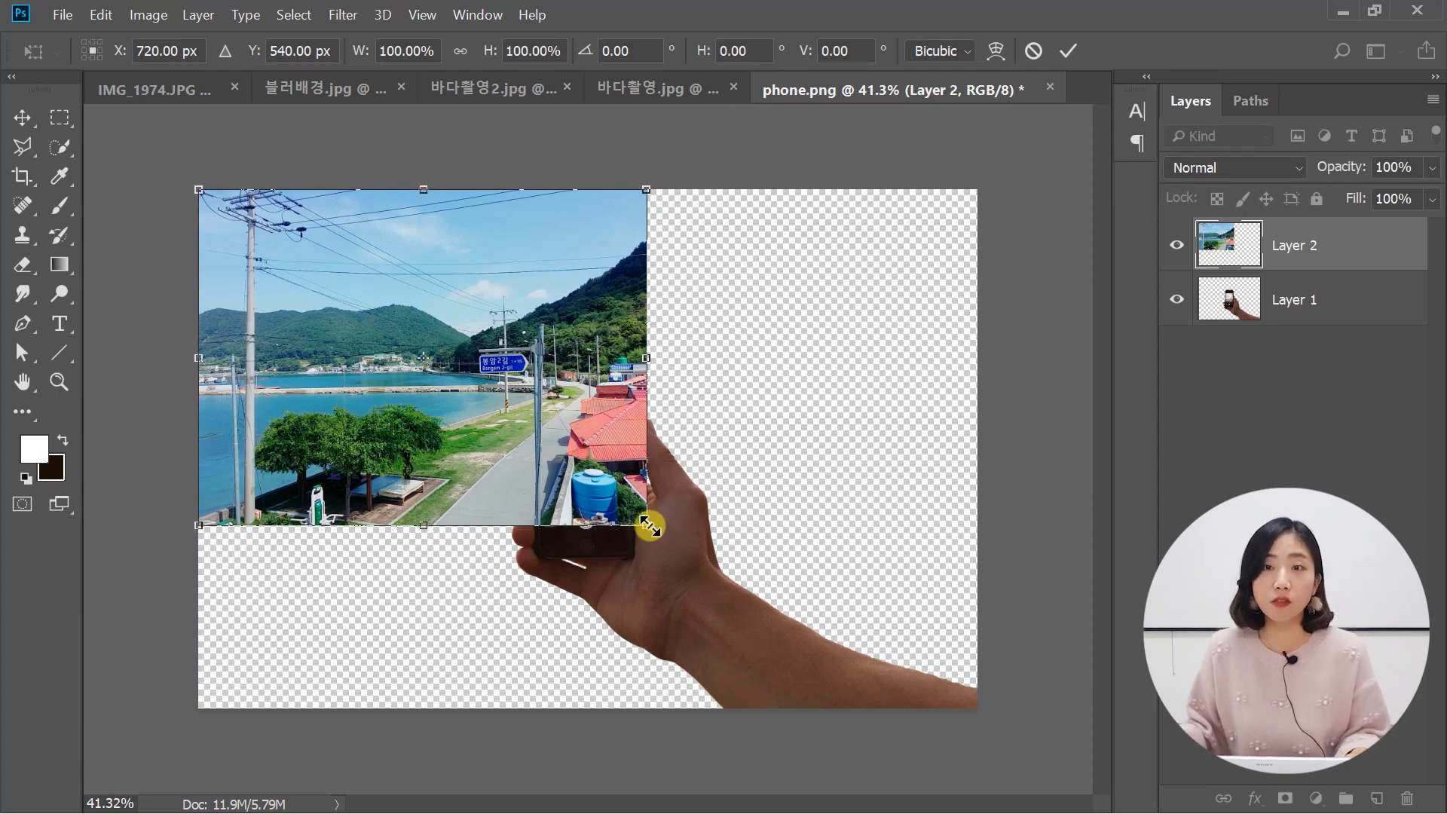
drag(648, 525, 995, 761)
key(Return)
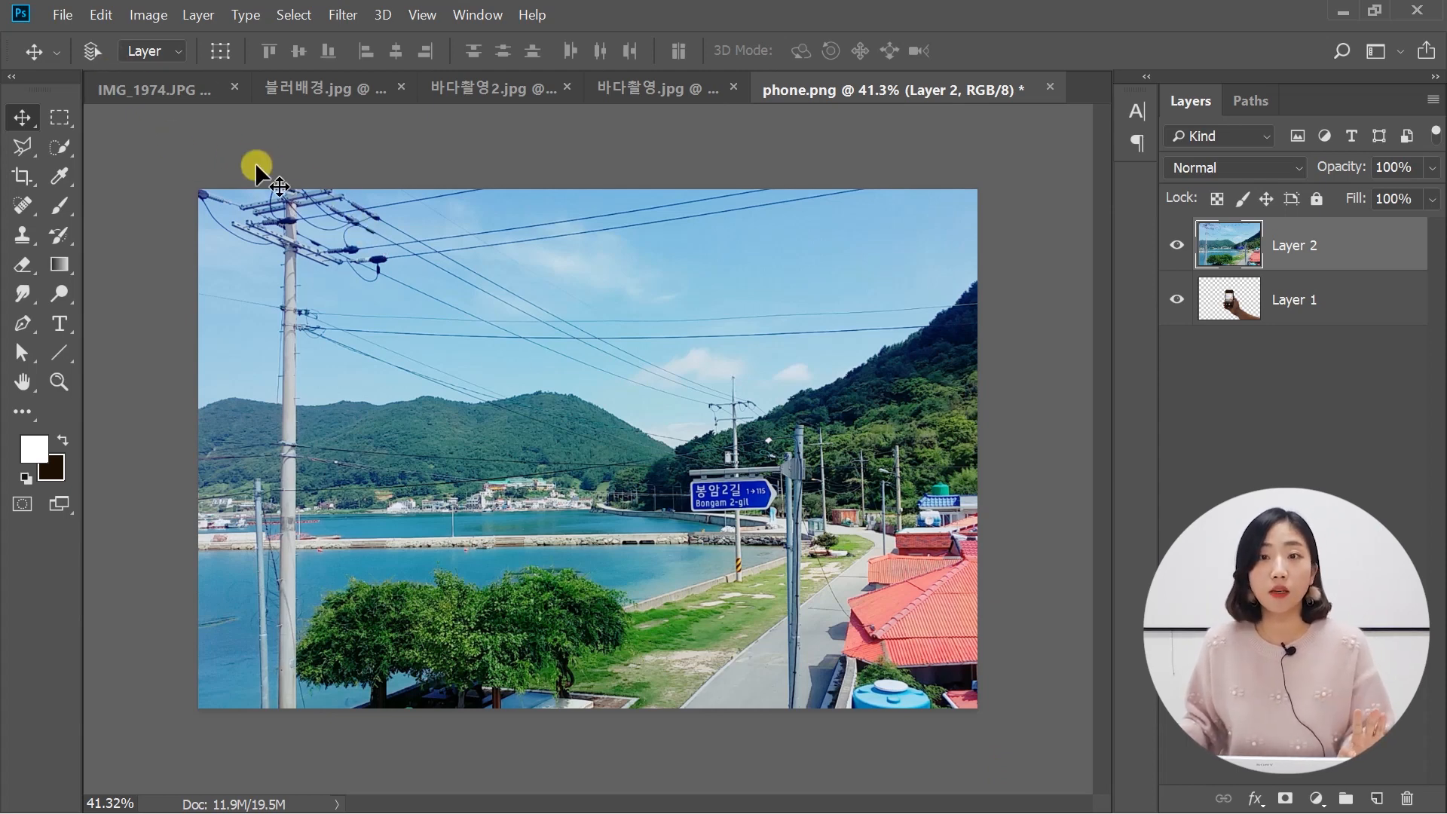
click(103, 14)
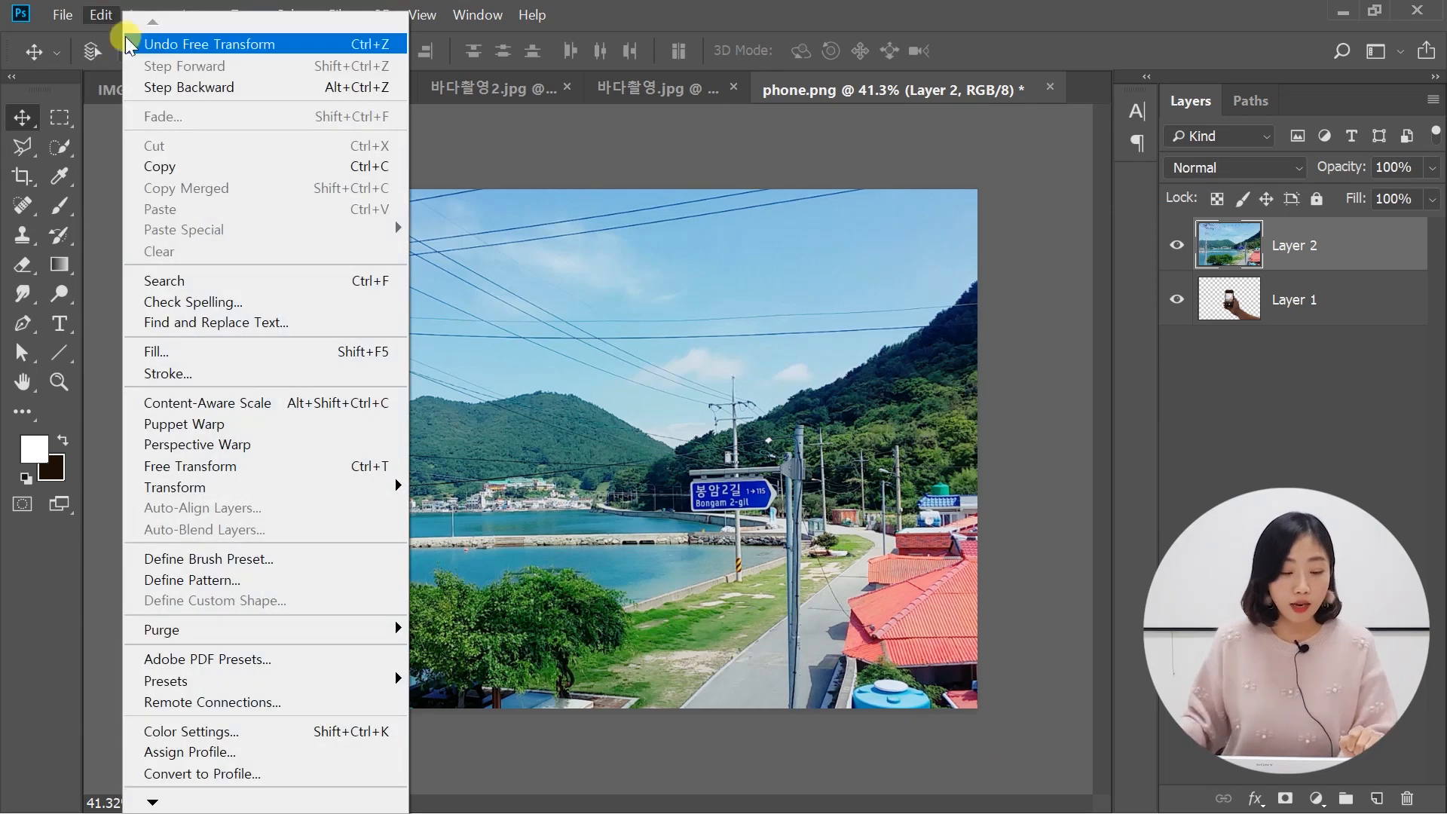
click(238, 468)
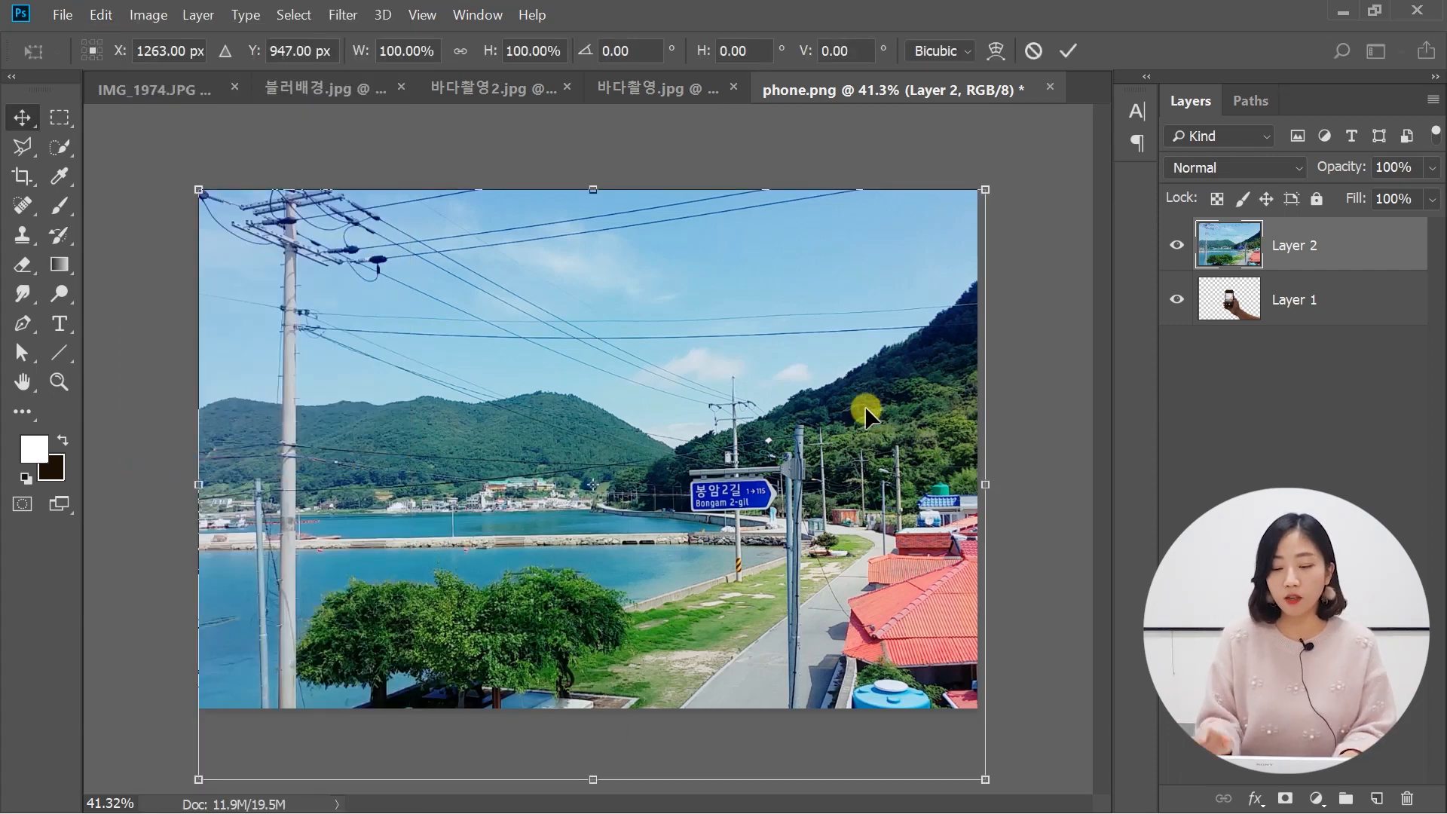
key(Return)
- Move the travel photo layer below the phone layer and compare the composition with the finished example 바다촬영2.jpg
drag(1279, 260, 1292, 323)
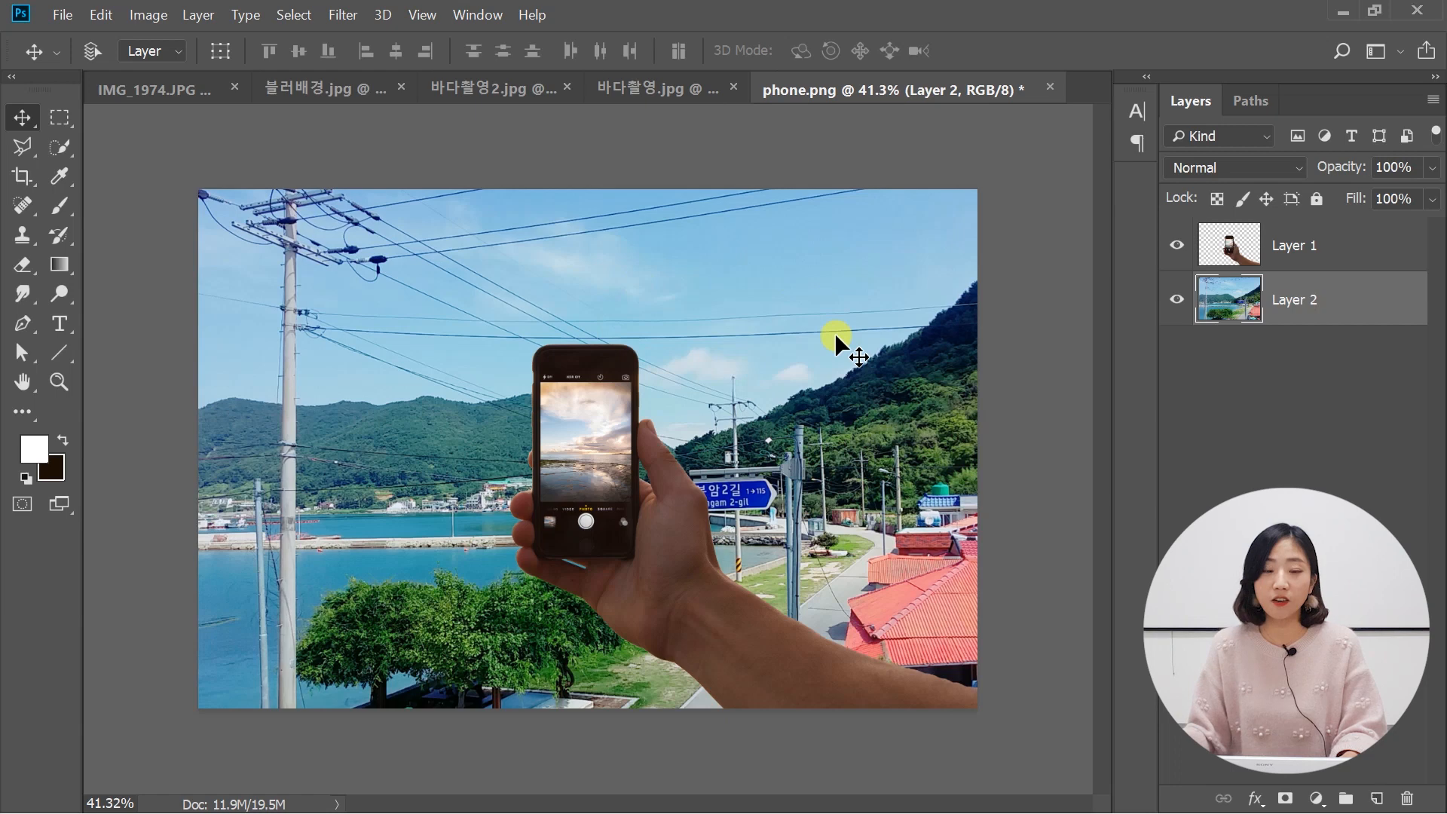
click(497, 88)
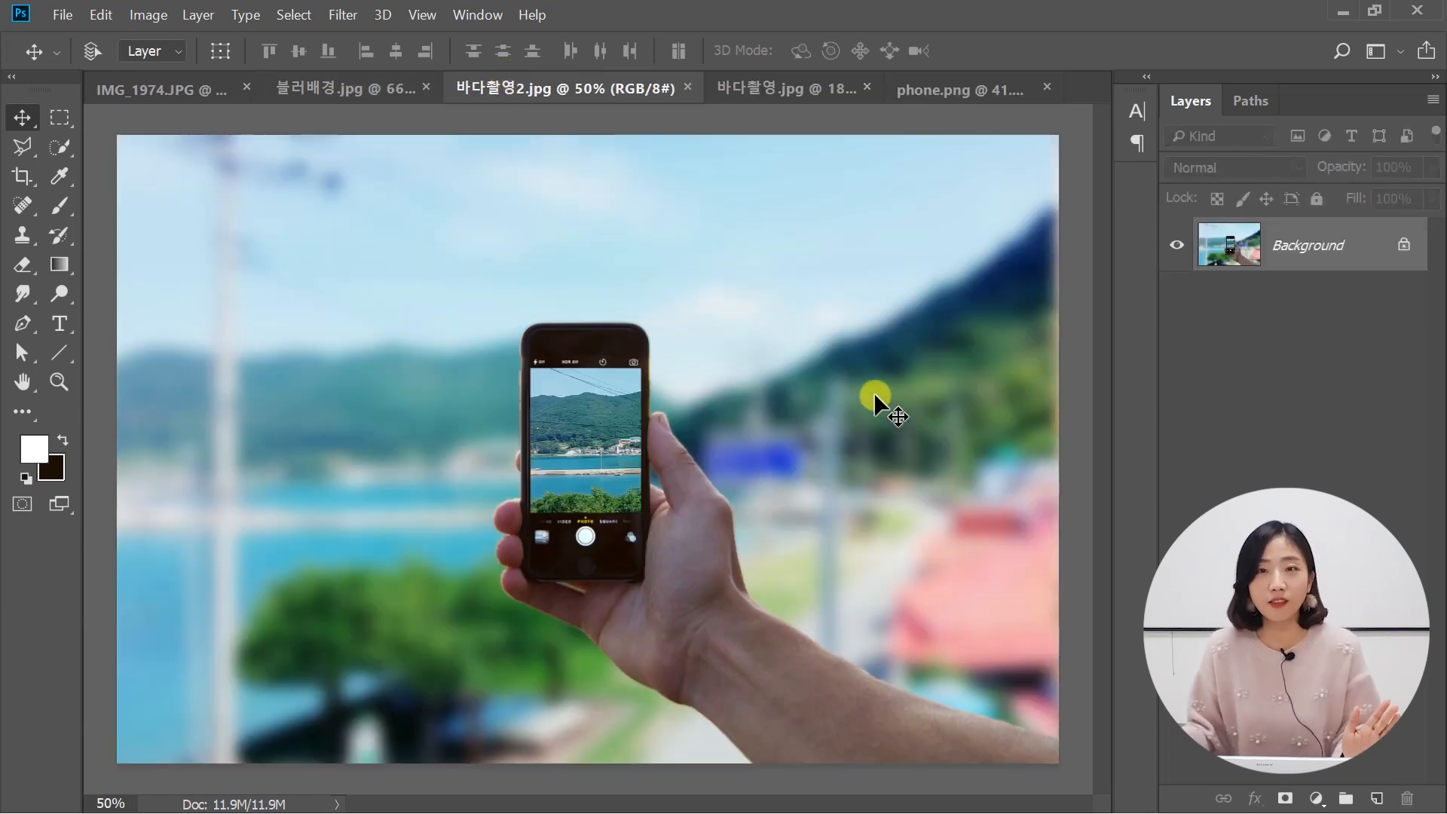
click(952, 92)
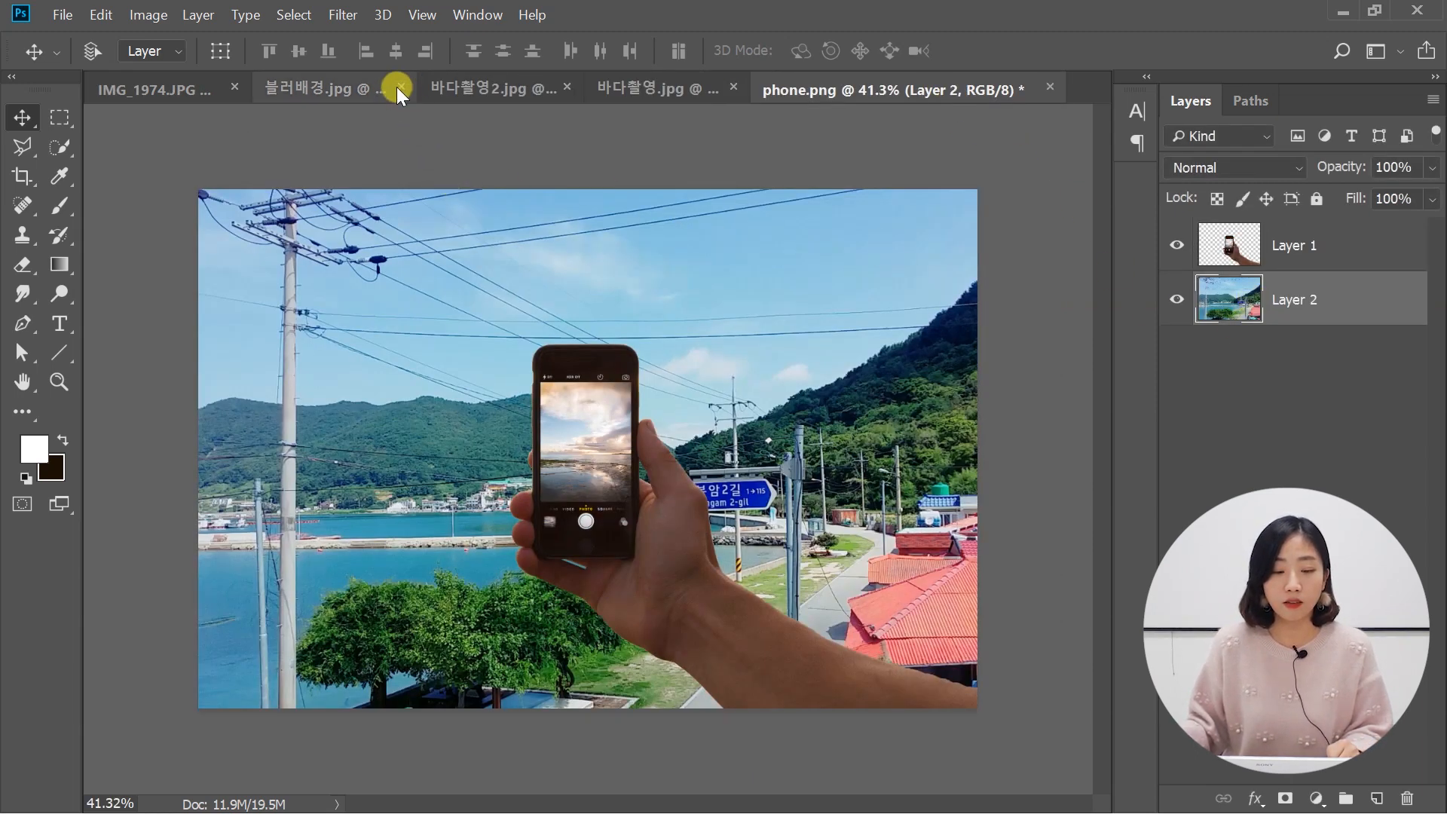
- Apply a Gaussian Blur with a radius of about 10 pixels to the travel photo layer behind the phone
click(340, 15)
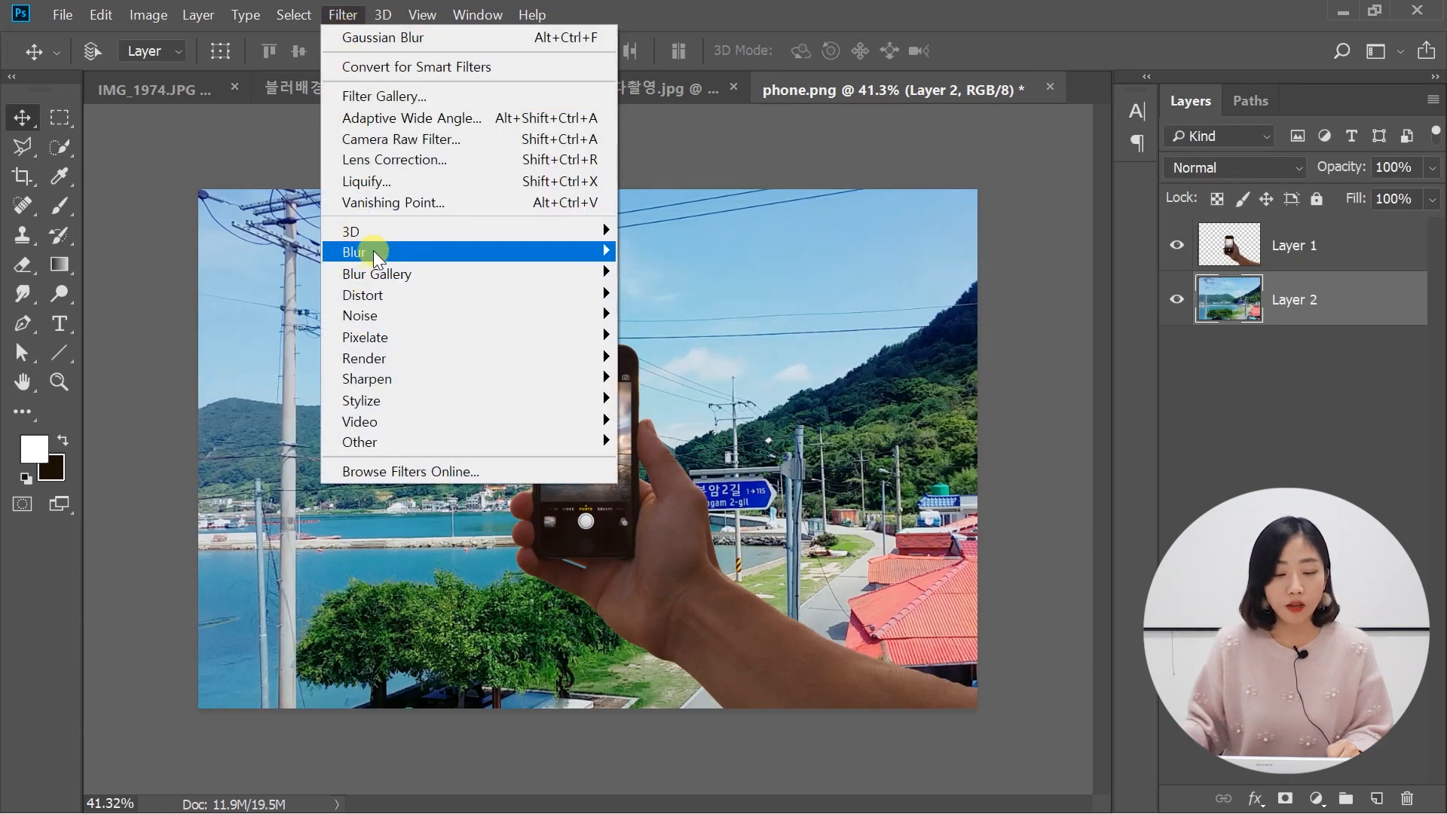
mouse_move(374, 243)
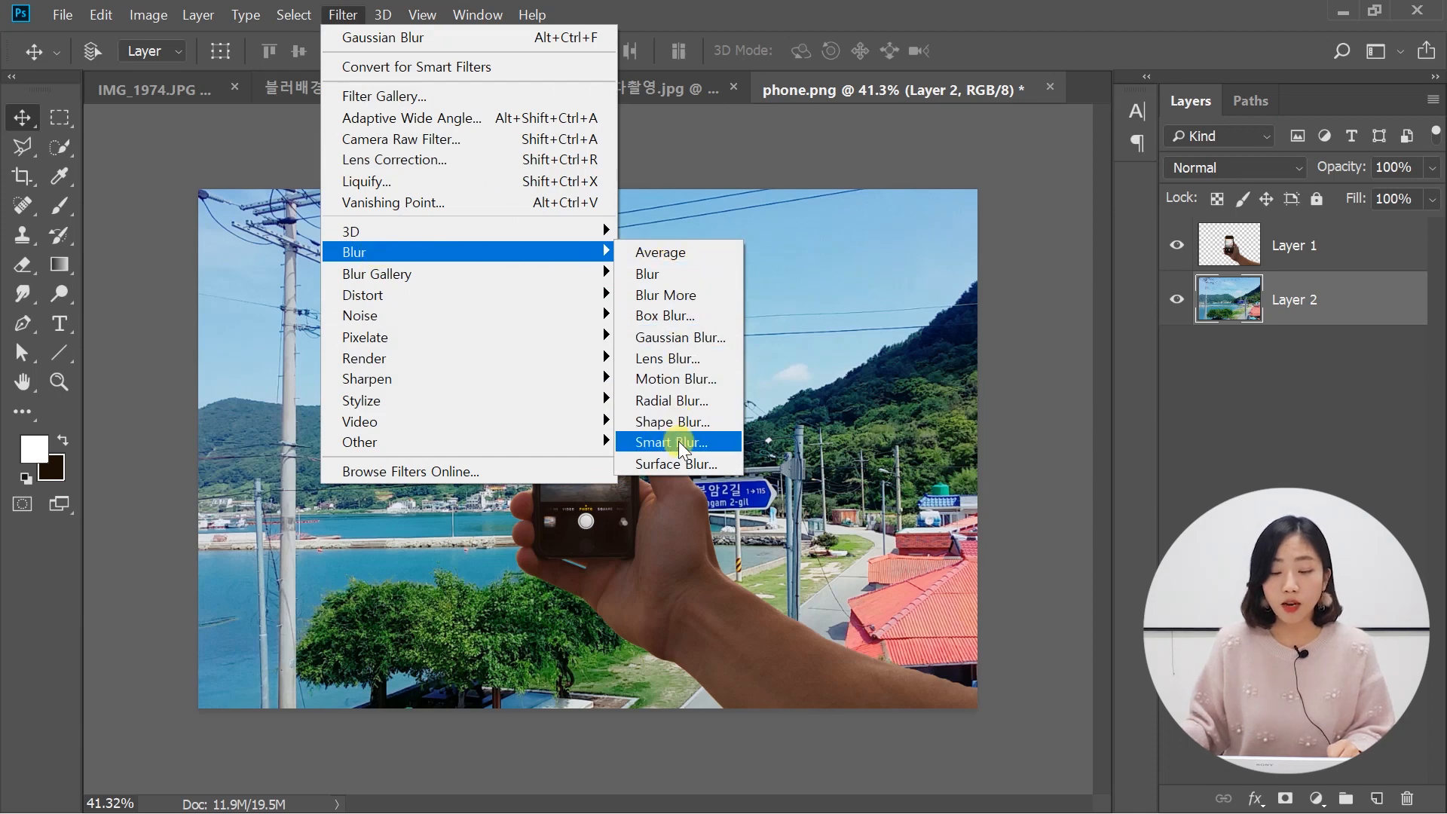
click(701, 339)
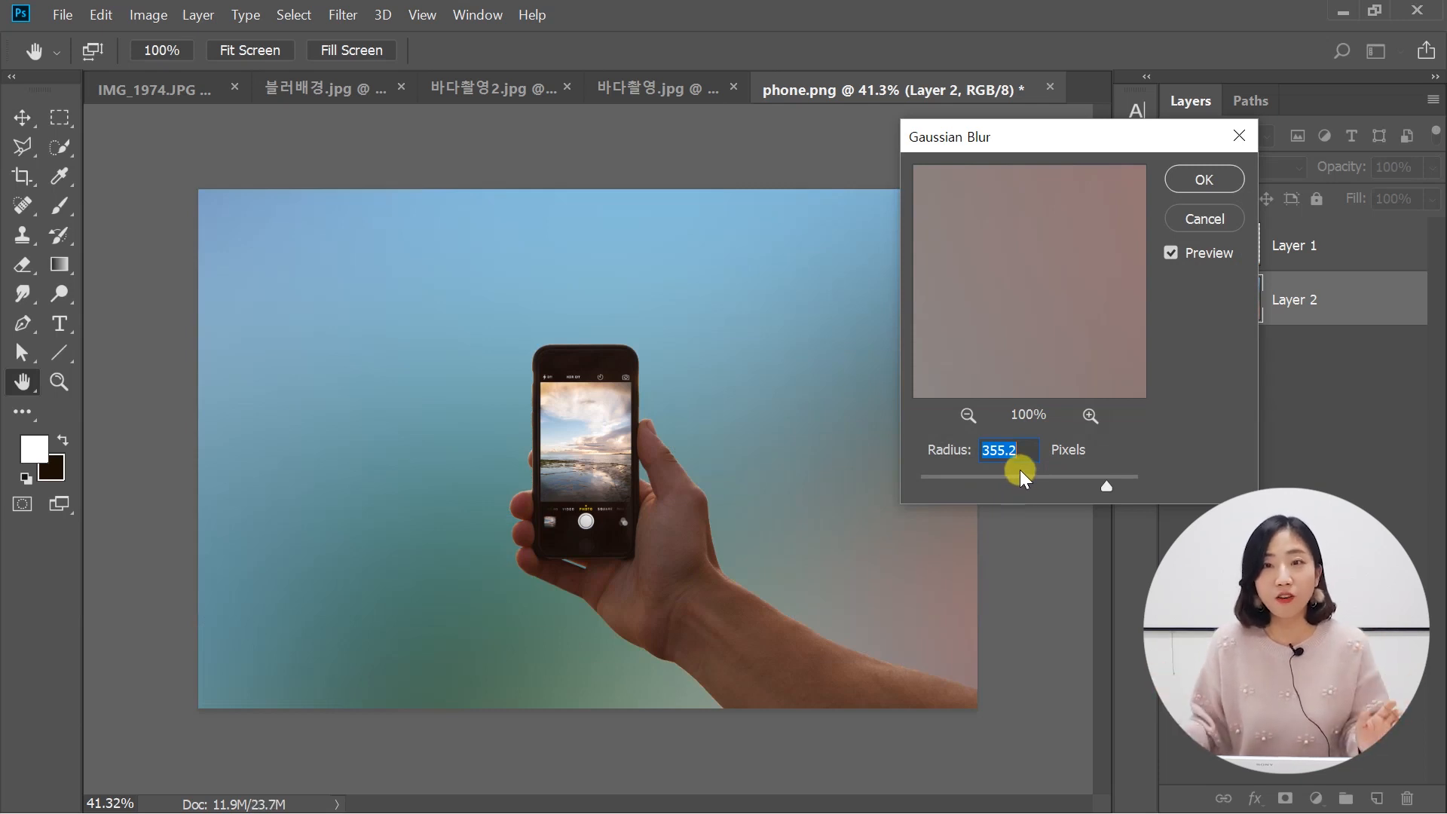
mouse_move(992, 481)
mouse_down()
mouse_move(979, 481)
mouse_move(1007, 484)
mouse_up()
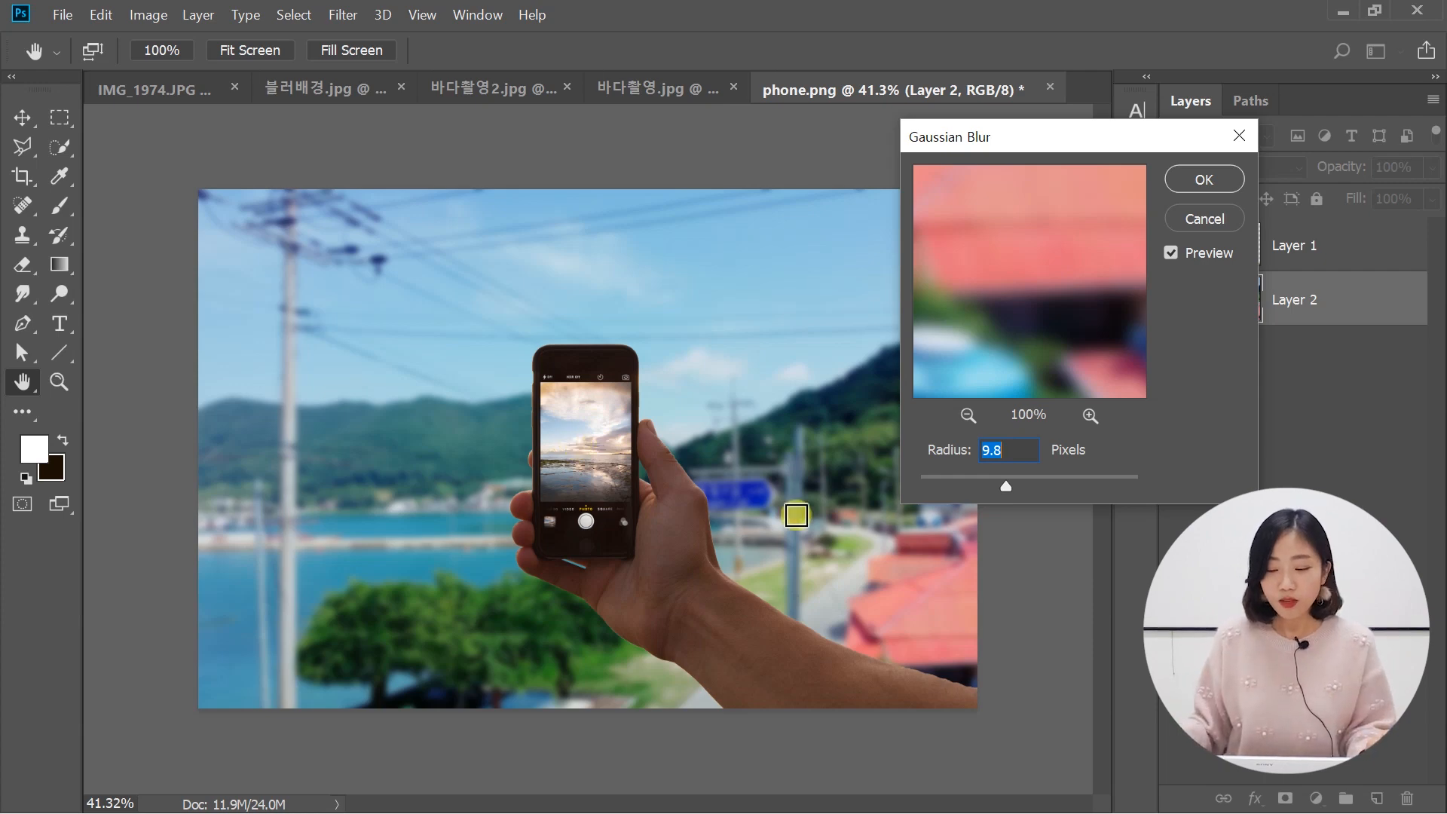
click(990, 486)
mouse_move(994, 487)
mouse_down()
mouse_move(1016, 482)
mouse_move(998, 484)
mouse_up()
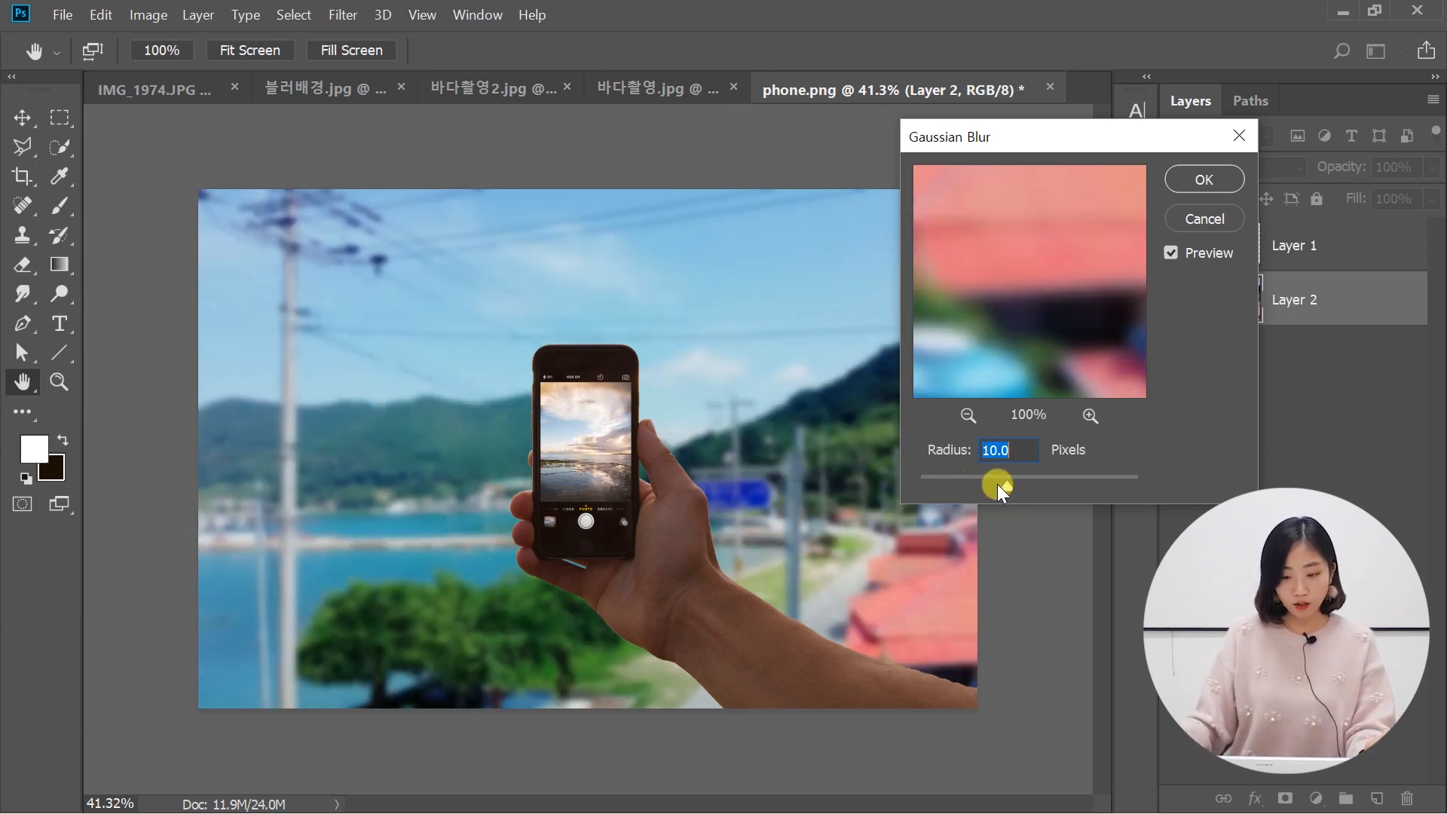
click(1204, 180)
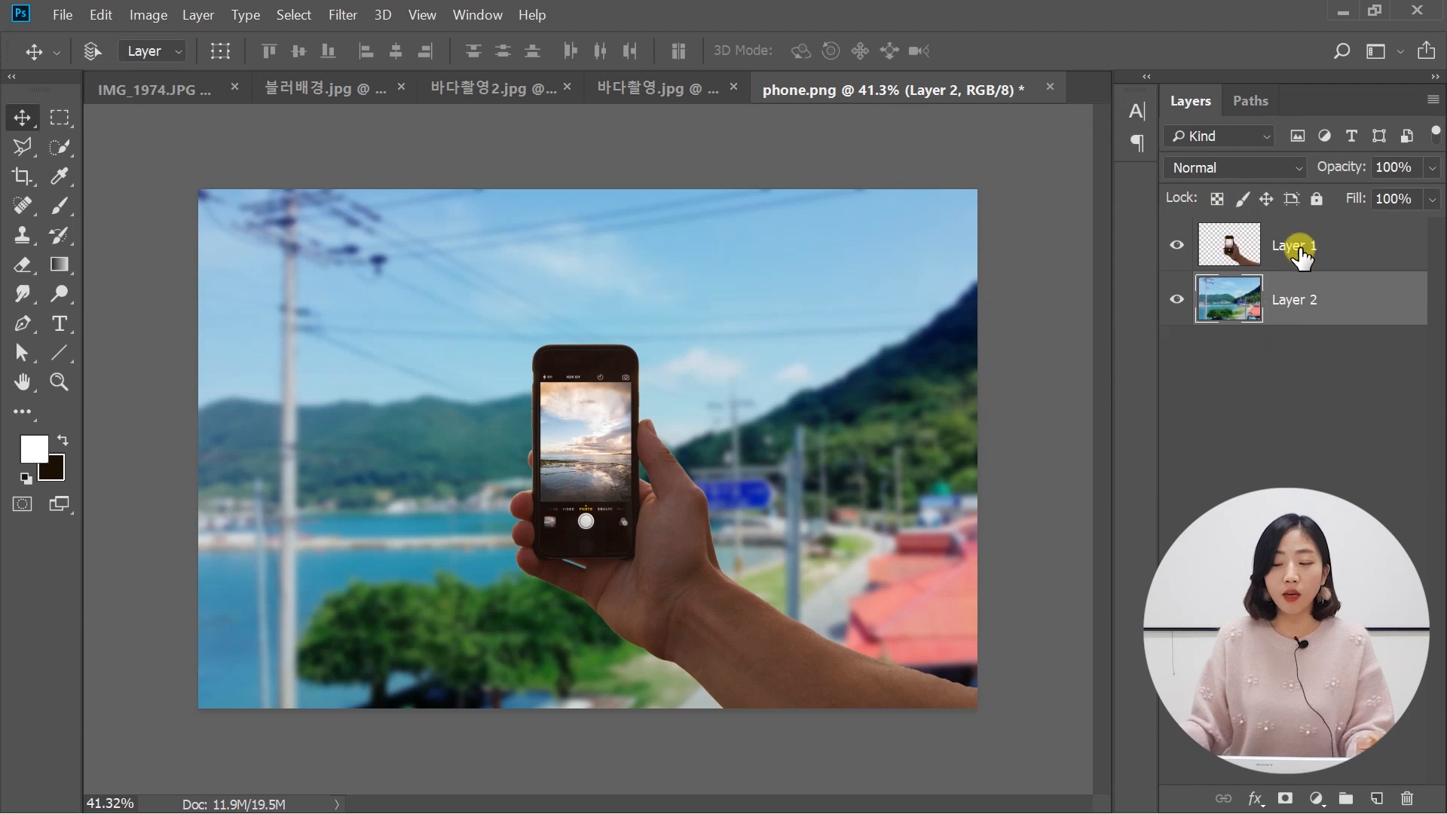
- Examine the phone screen in 바다촬영.jpg, close that photo and study the phone screen in the finished example 바다촬영2.jpg
click(603, 84)
scroll(702, 396, up, 5)
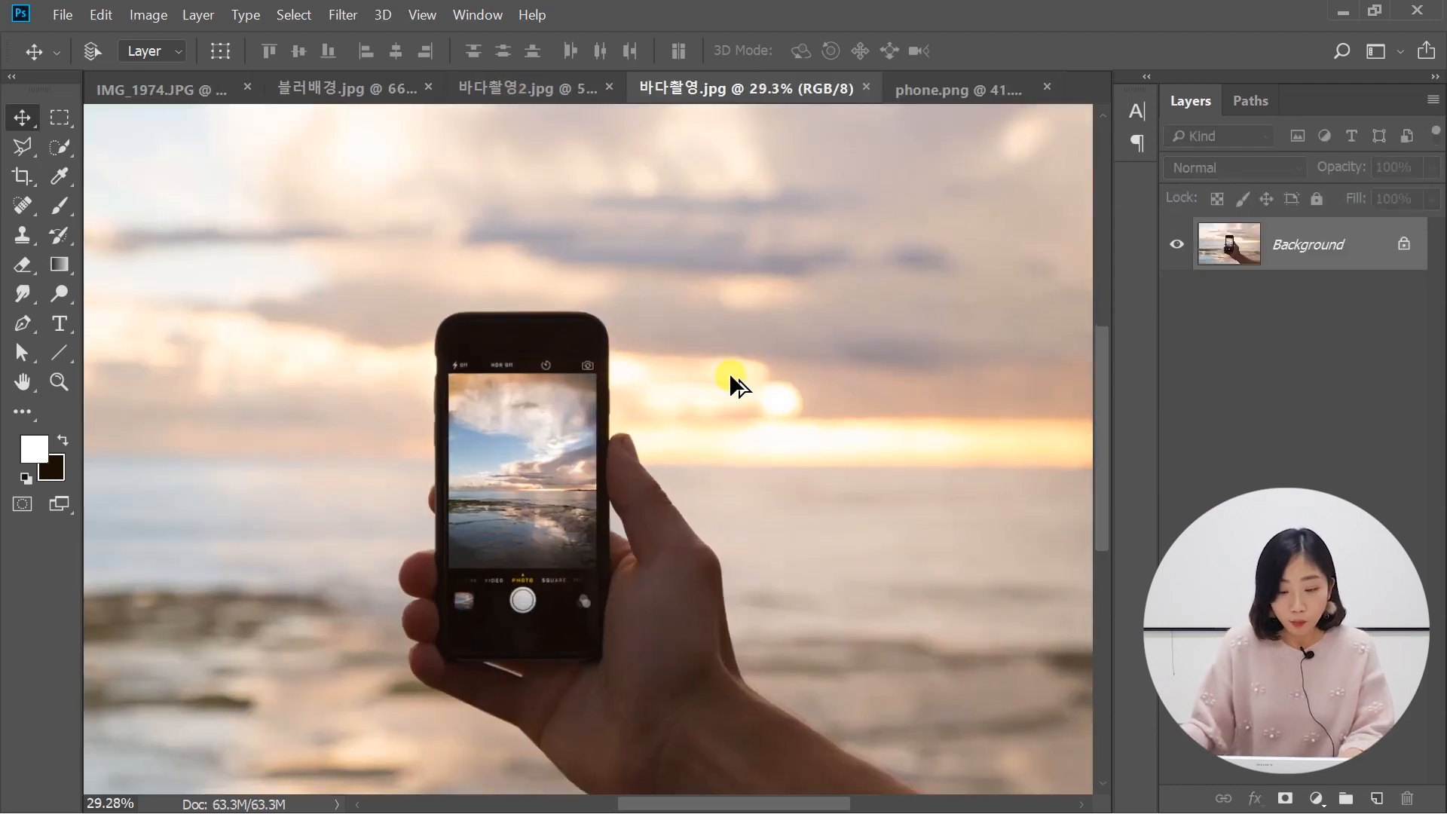
drag(383, 505, 535, 374)
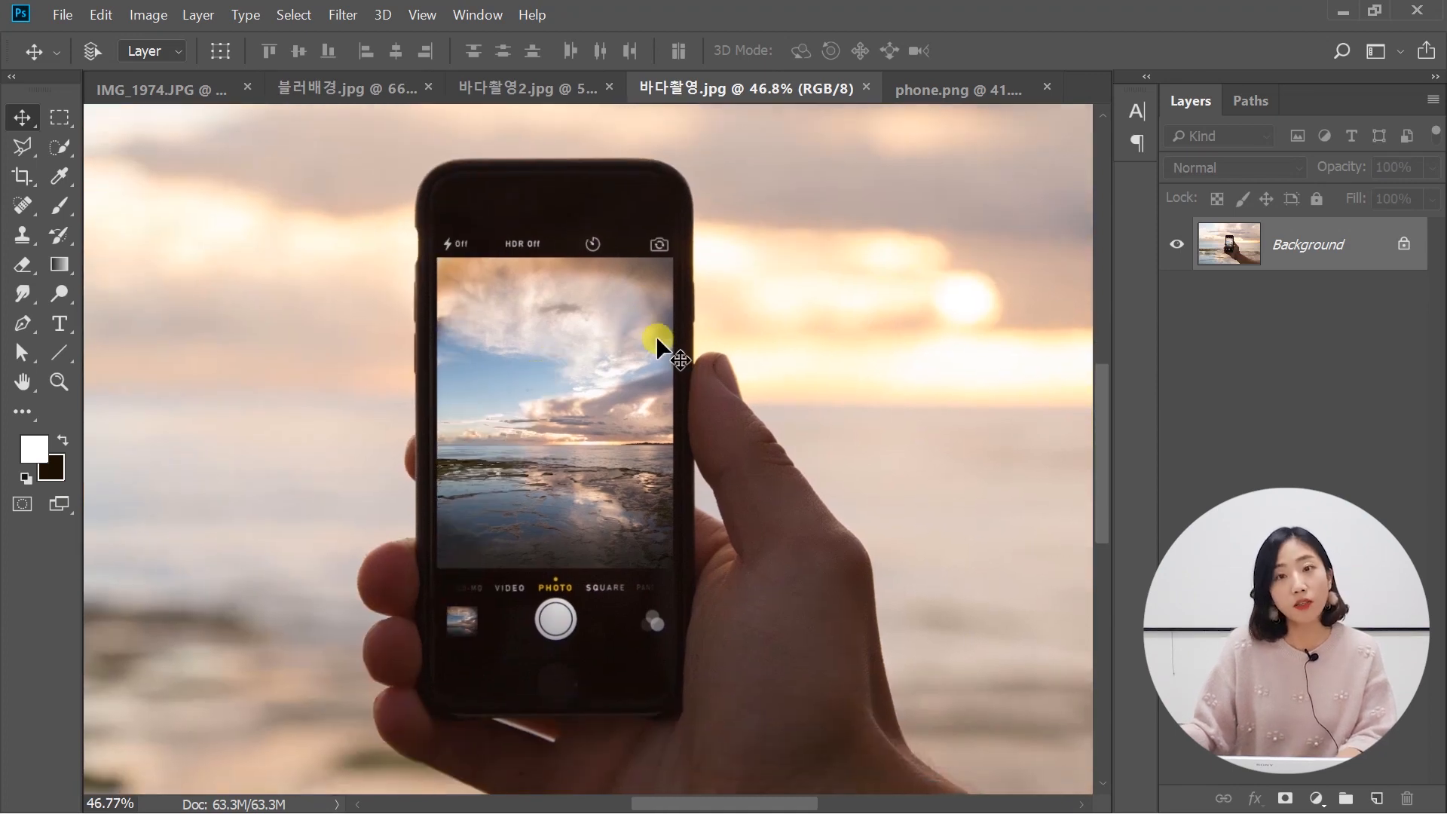
click(867, 88)
click(660, 89)
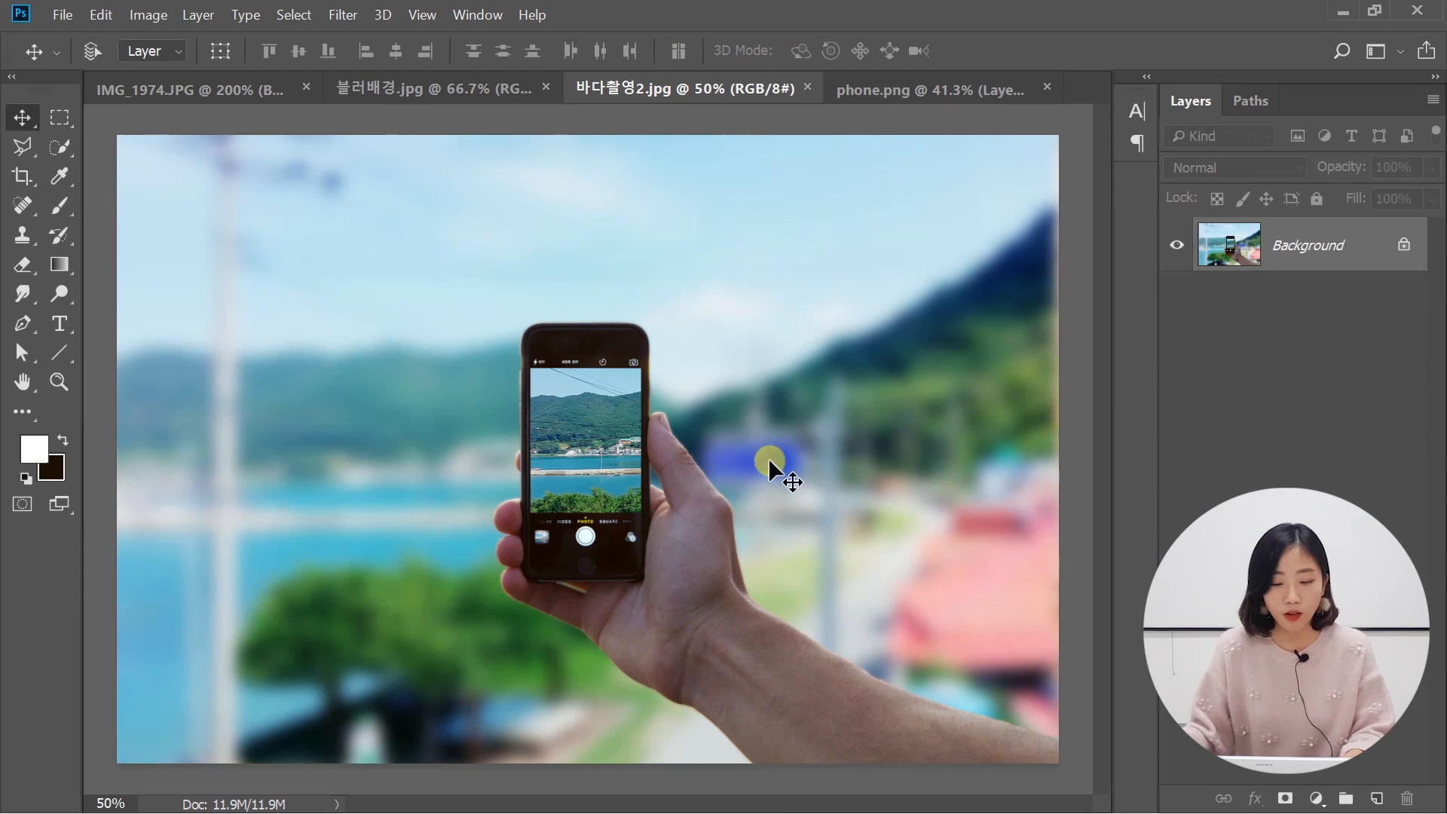
scroll(704, 409, down, 3)
scroll(654, 433, up, 13)
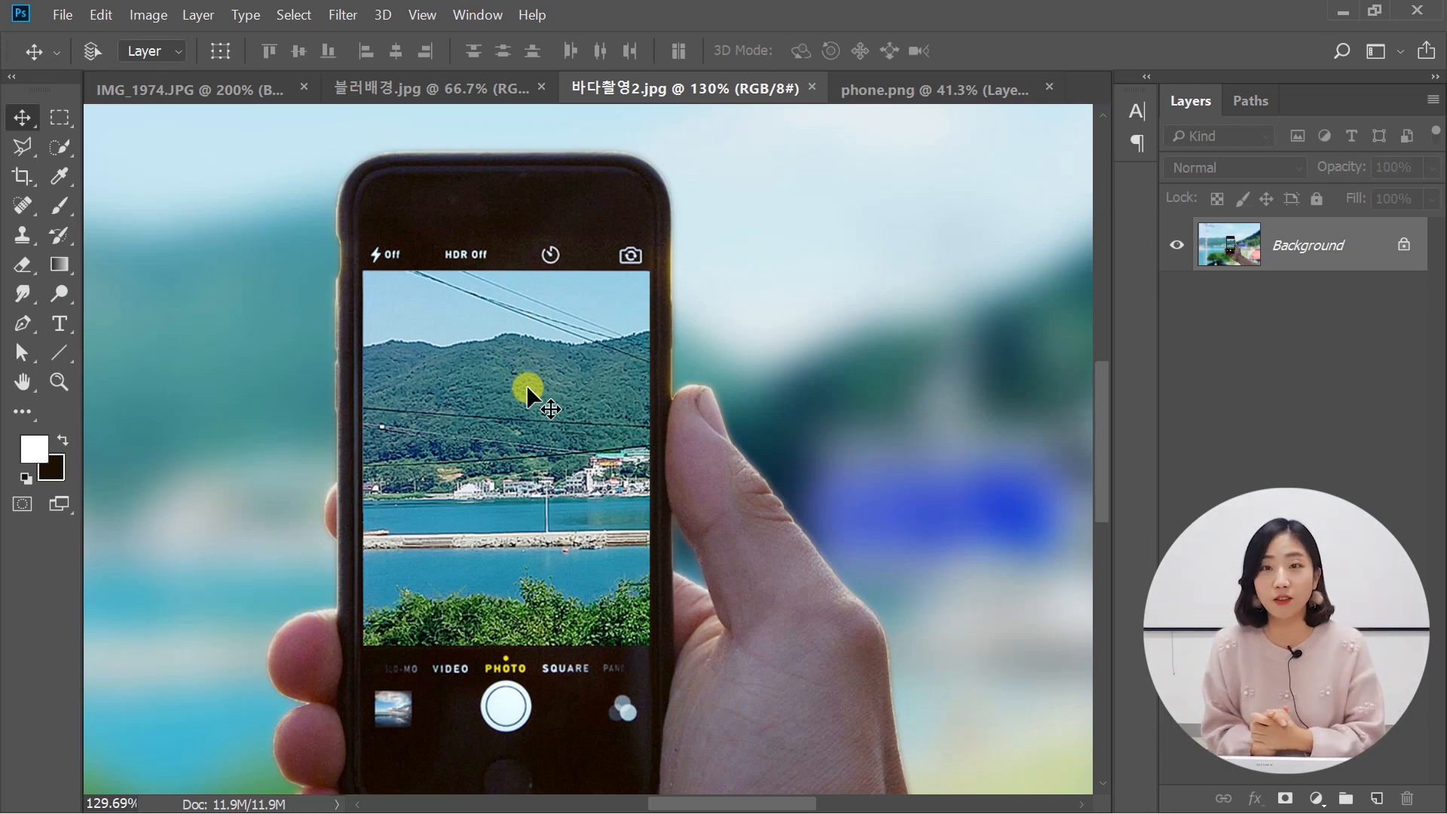
- In phone.png, draw a white rectangle shape without stroke, about 292 × 386 px, over the phone's screen image above the phone layer
drag(866, 116, 604, 467)
scroll(605, 467, up, 5)
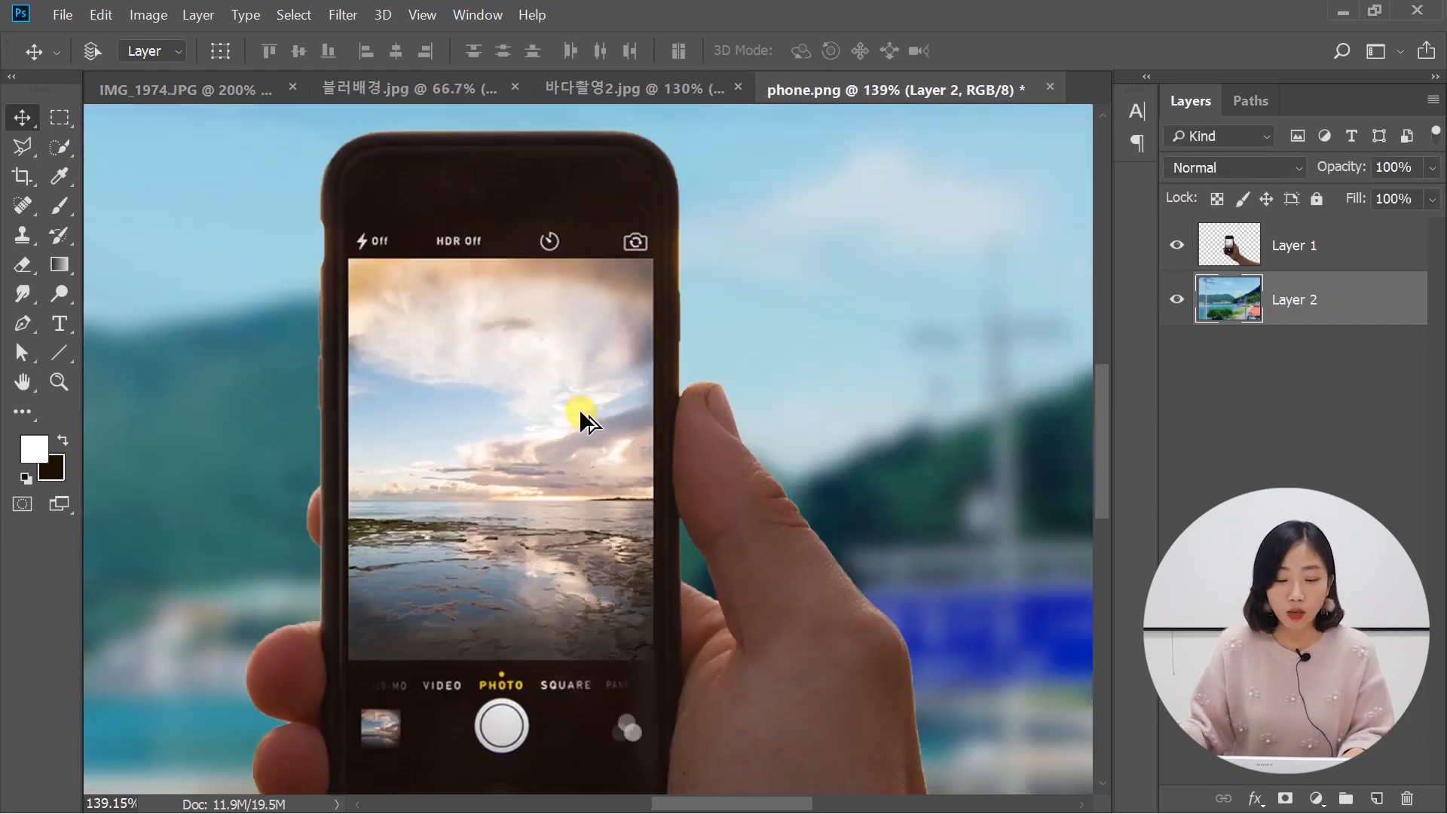
drag(582, 413, 630, 365)
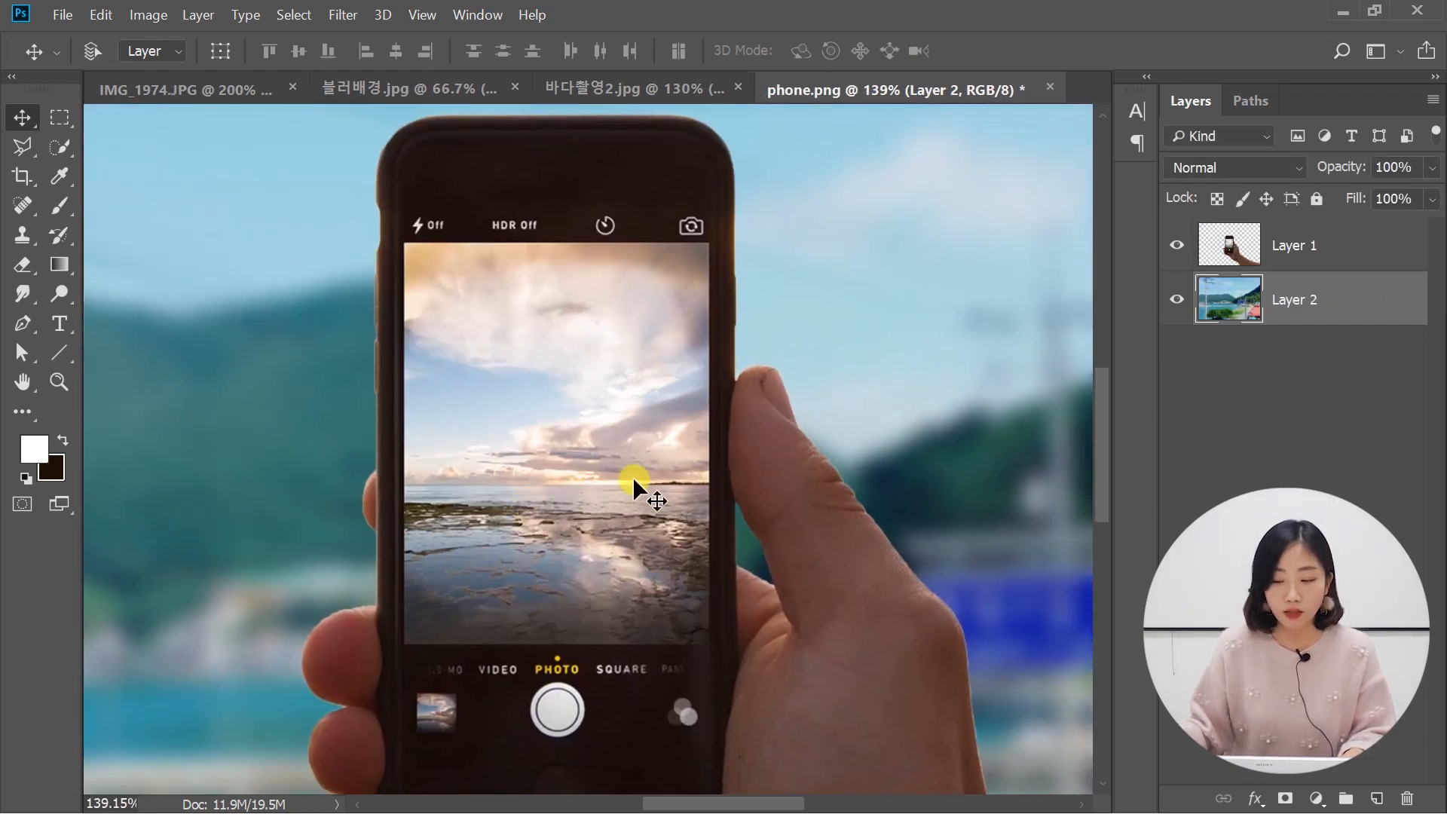
click(1287, 247)
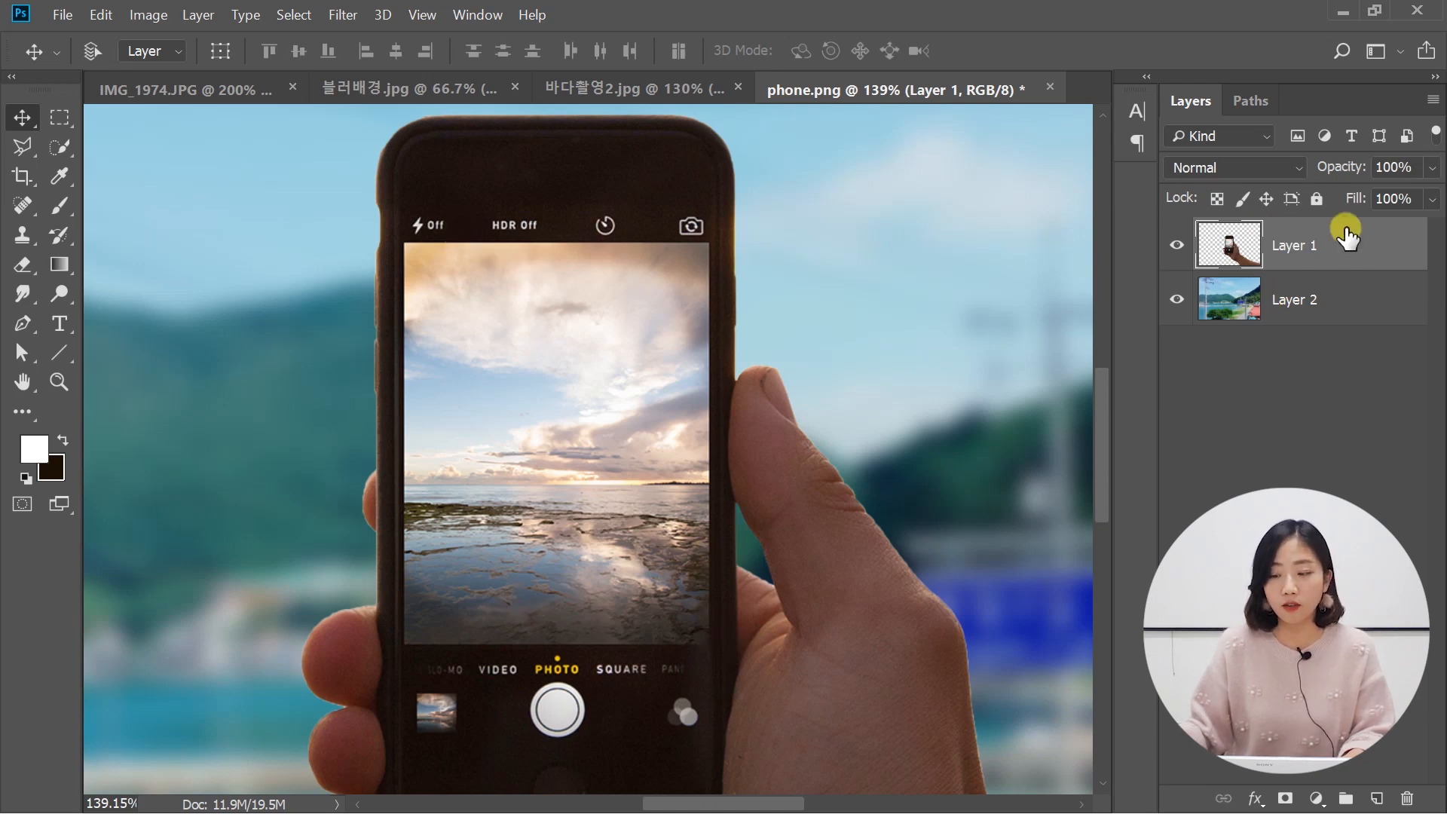
click(69, 357)
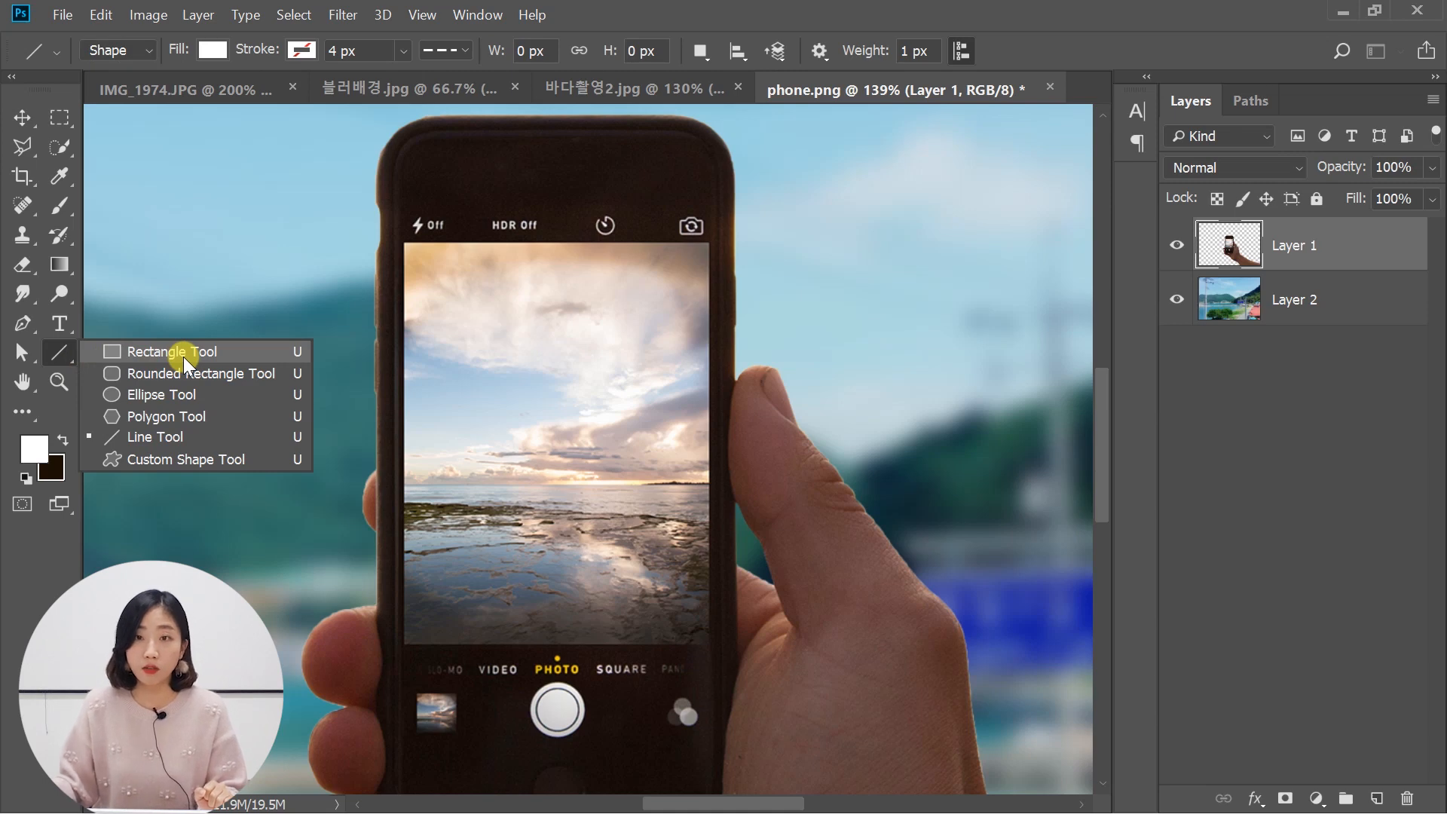
click(183, 355)
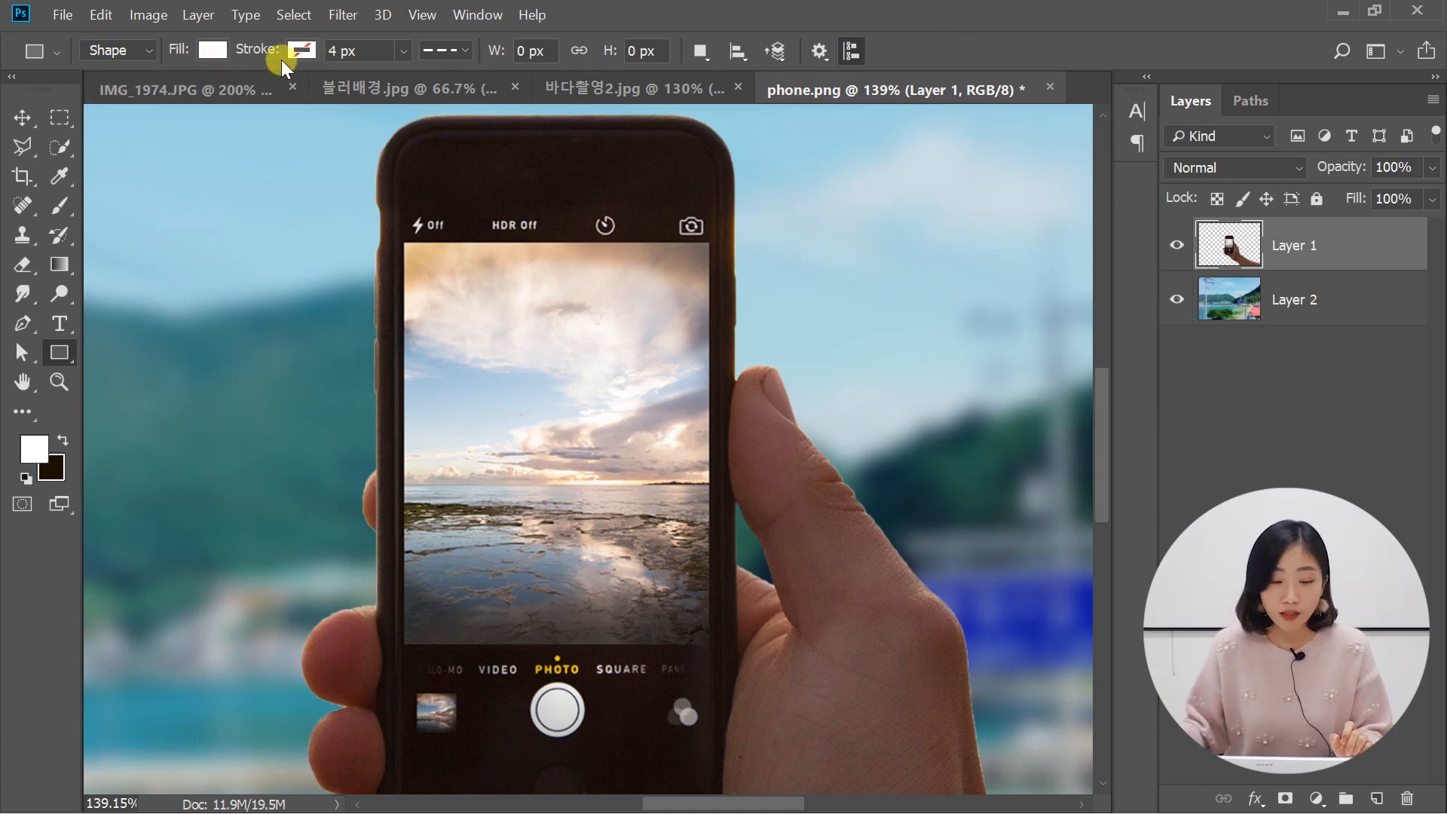
click(214, 50)
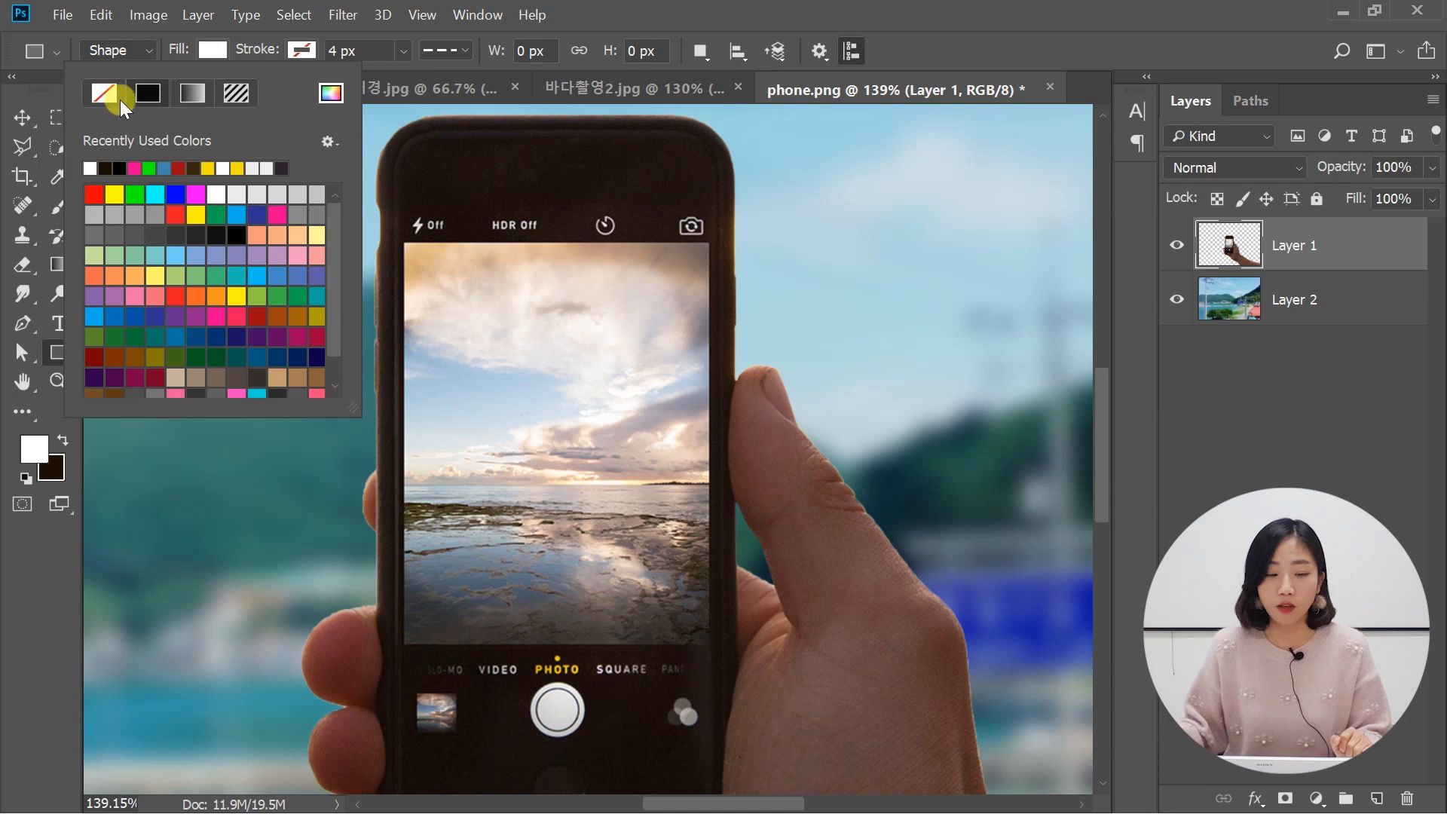
click(250, 41)
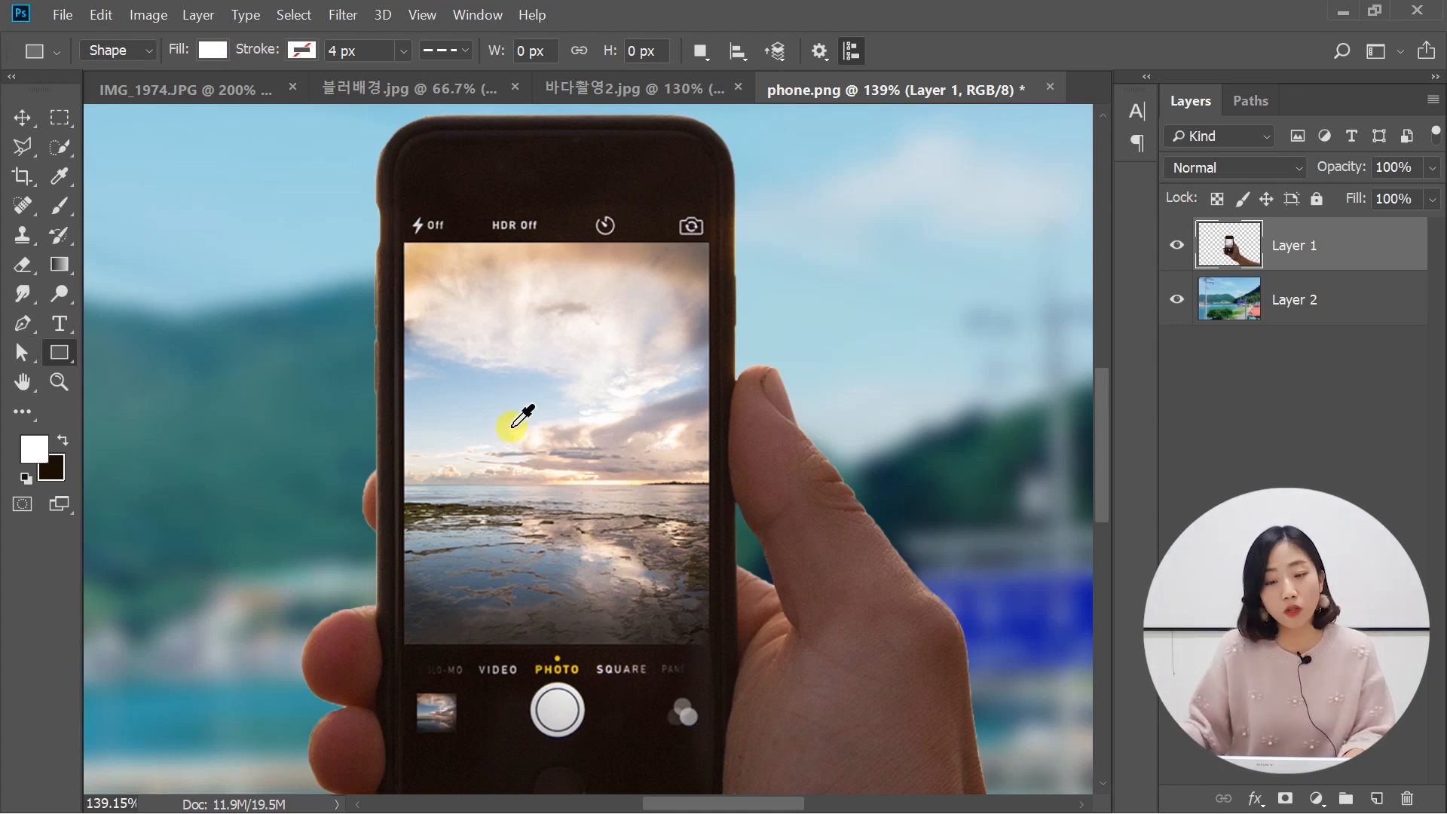
scroll(515, 417, up, 2)
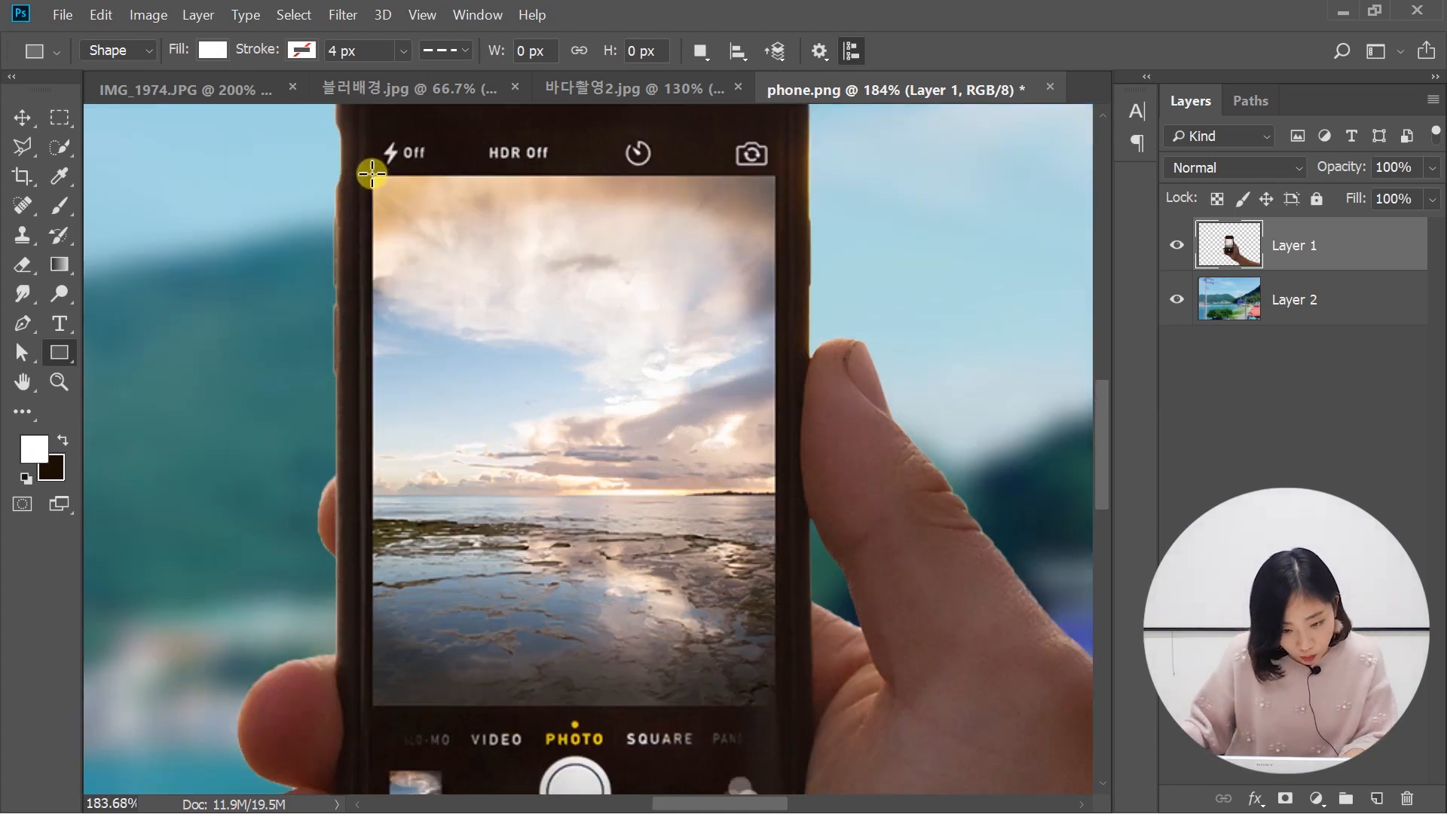
drag(372, 176, 773, 708)
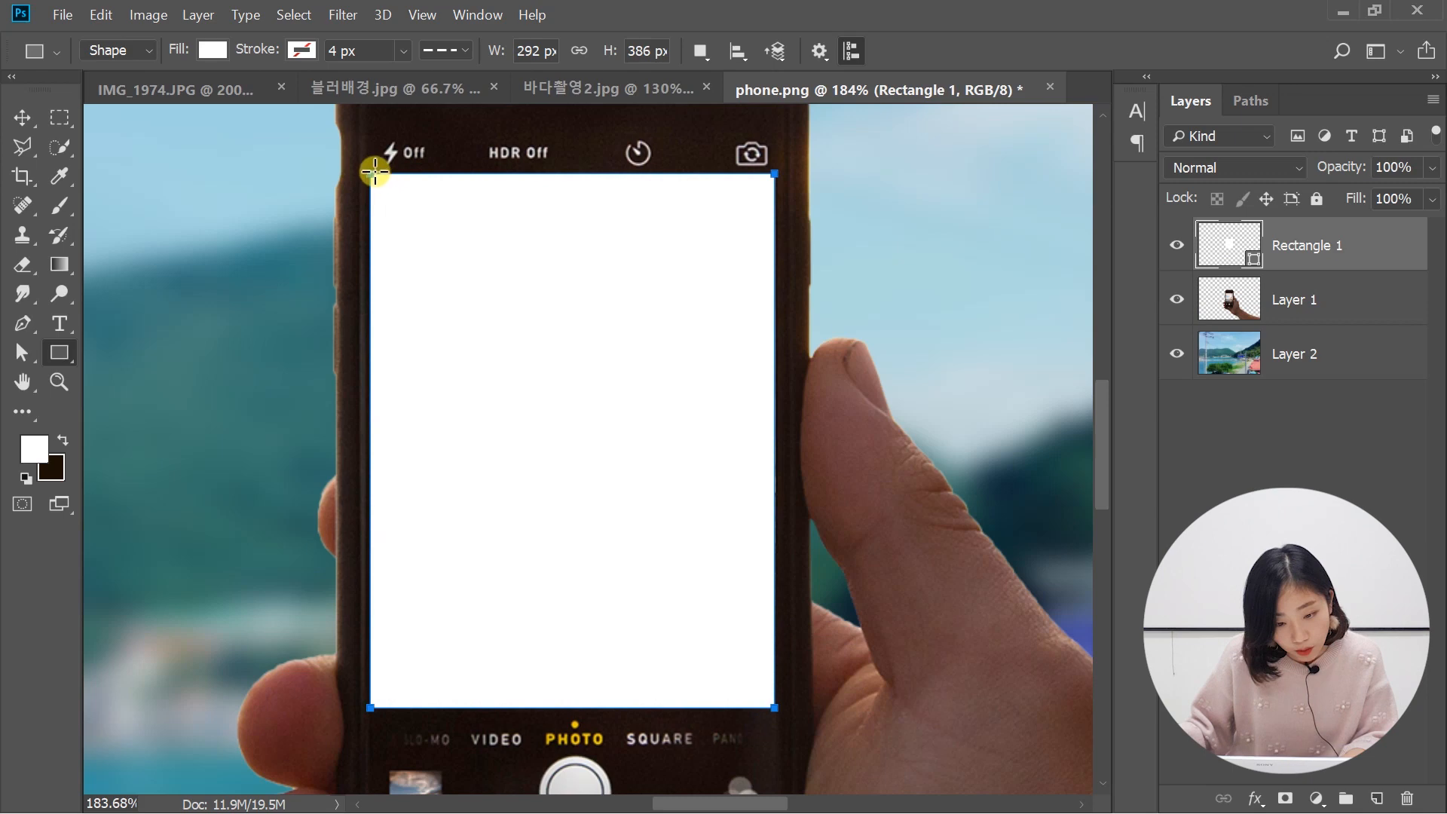
- Fit the white rectangle to the edges of the phone screen with Free Transform, scaling it to 99.32% width and 99.74% height
scroll(371, 268, up, 1)
click(101, 15)
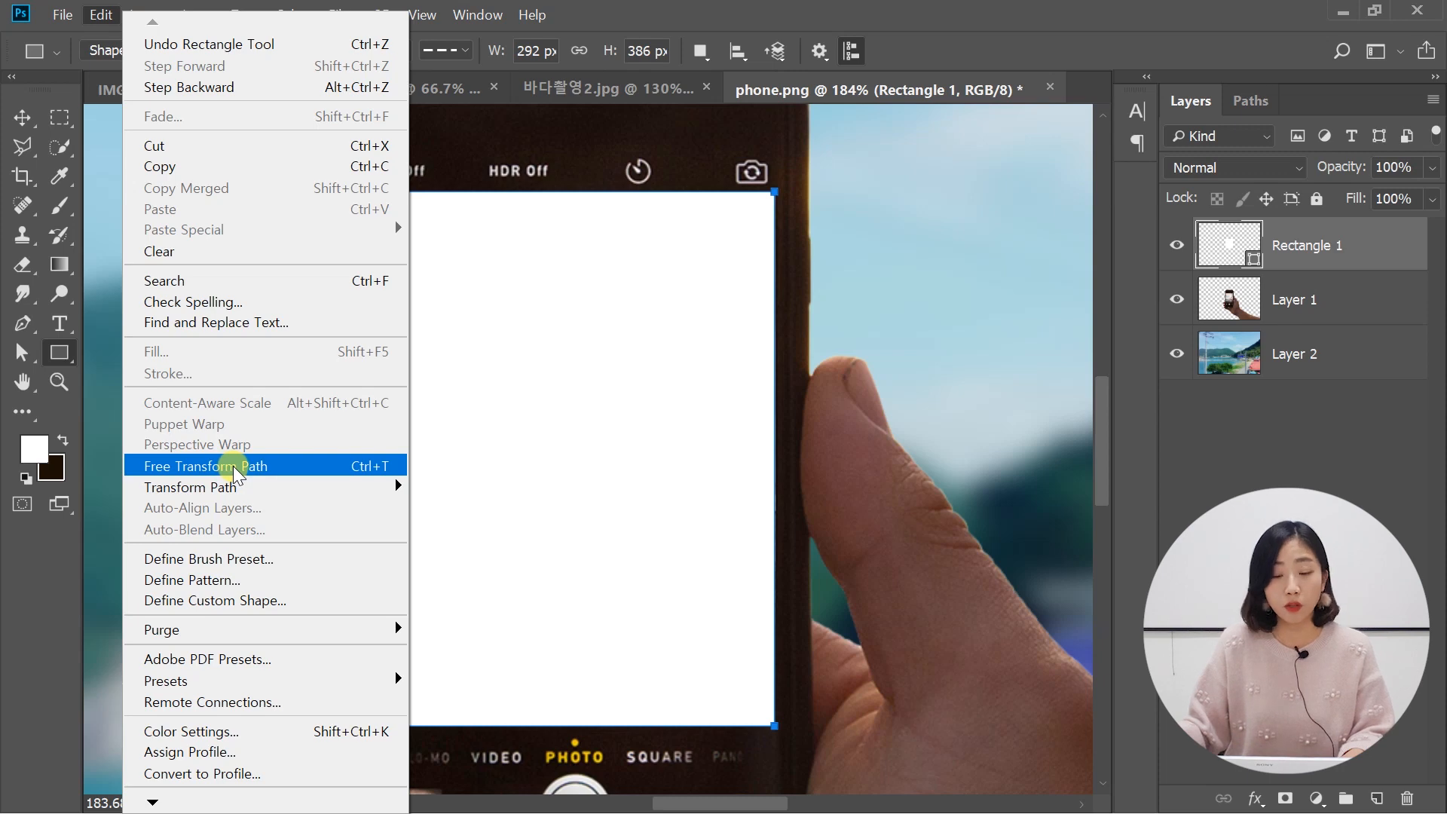
click(596, 171)
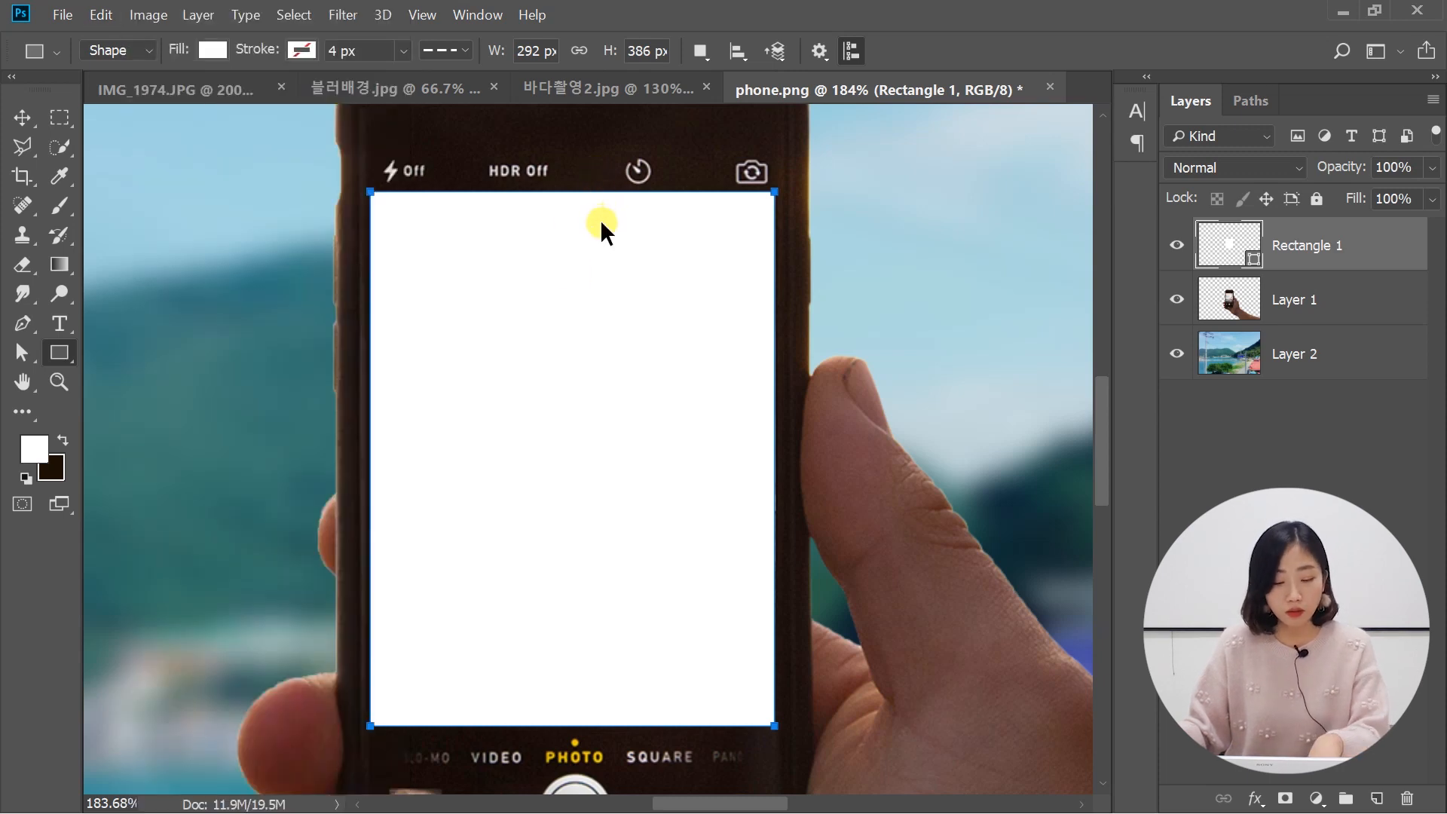
key(ctrl+t)
scroll(394, 418, up, 5)
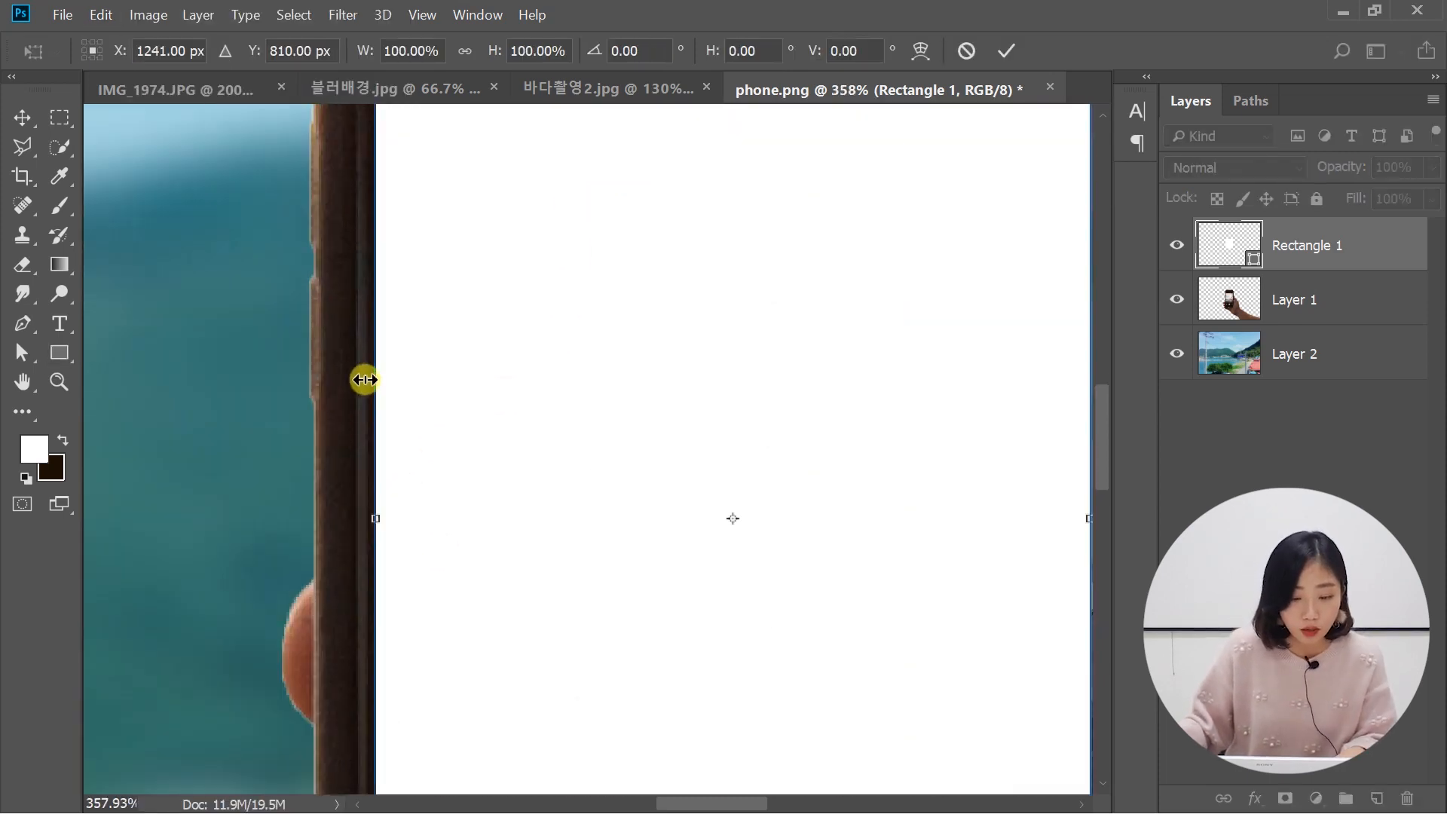
drag(379, 534, 382, 533)
drag(755, 257, 643, 544)
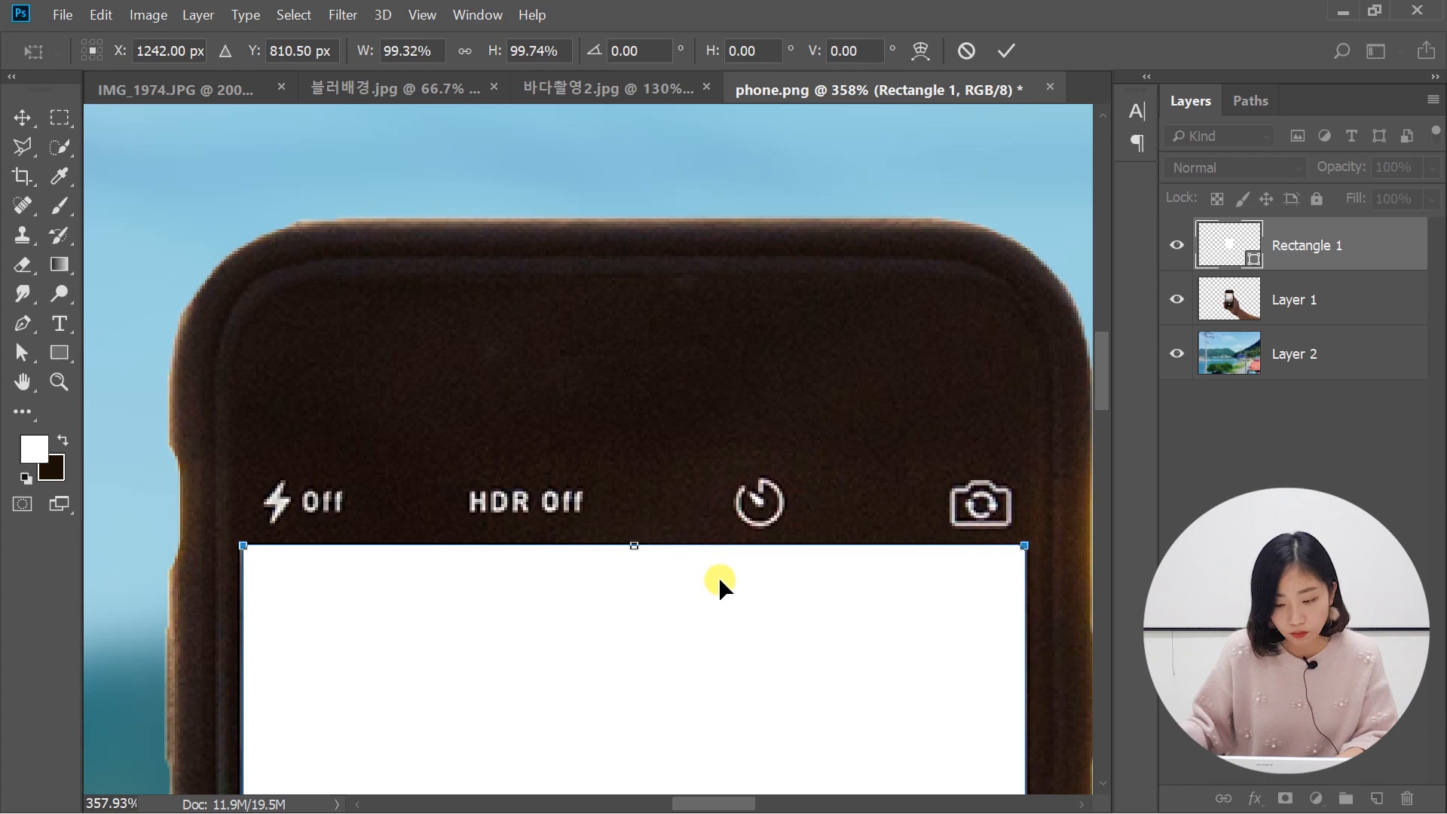
scroll(717, 576, down, 5)
drag(787, 446, 730, 357)
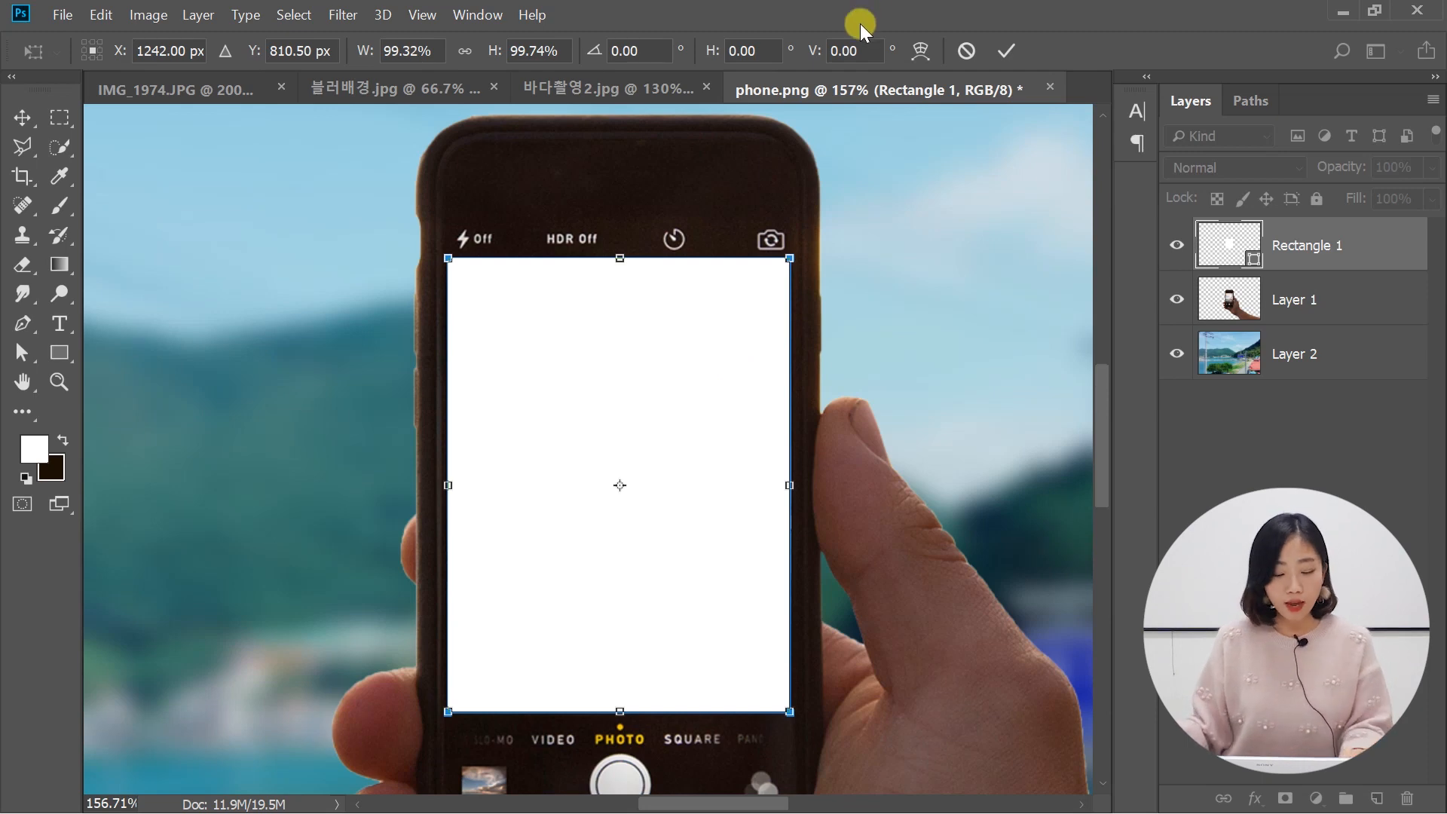
scroll(759, 15, down, 1)
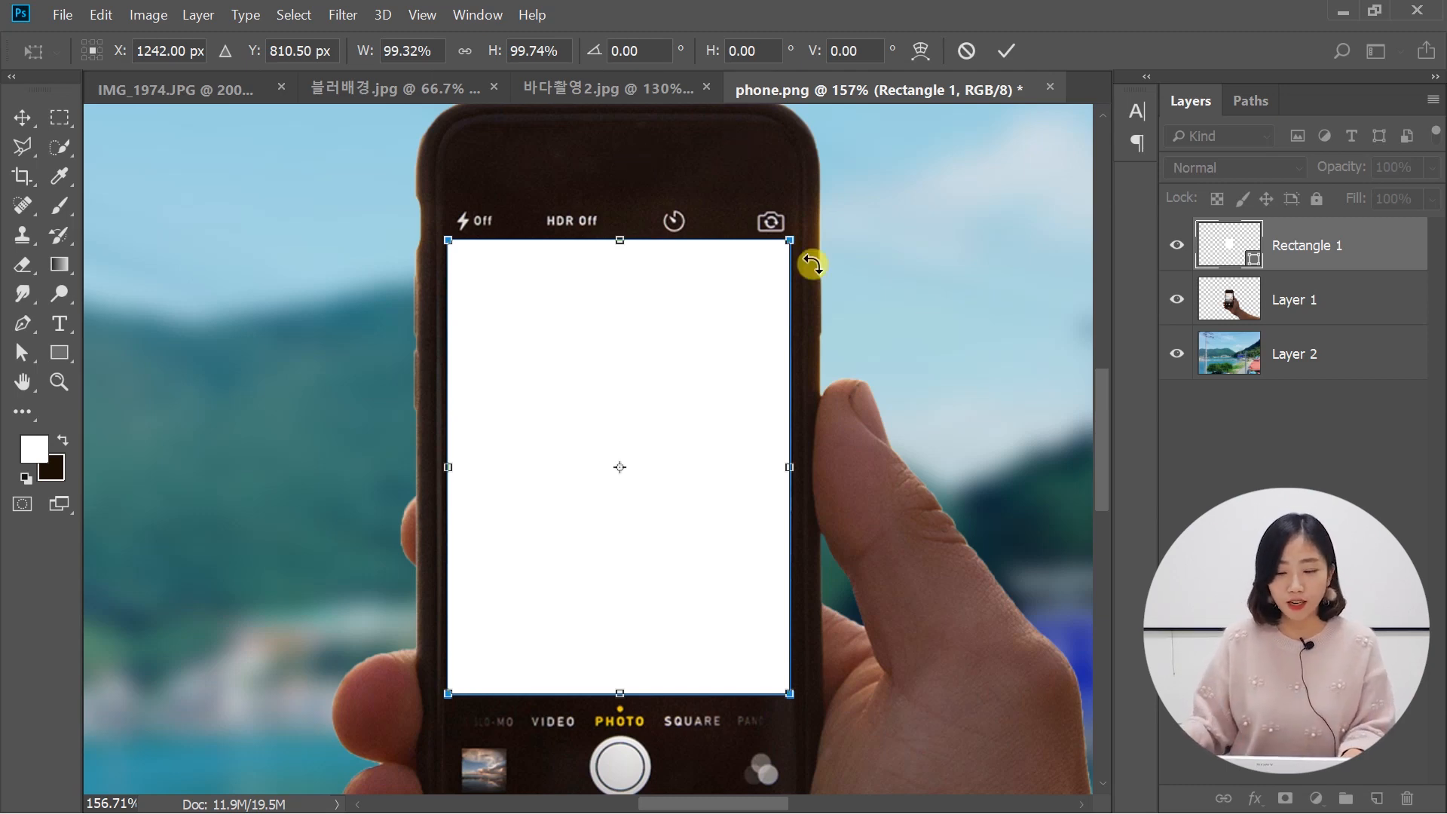
key(Return)
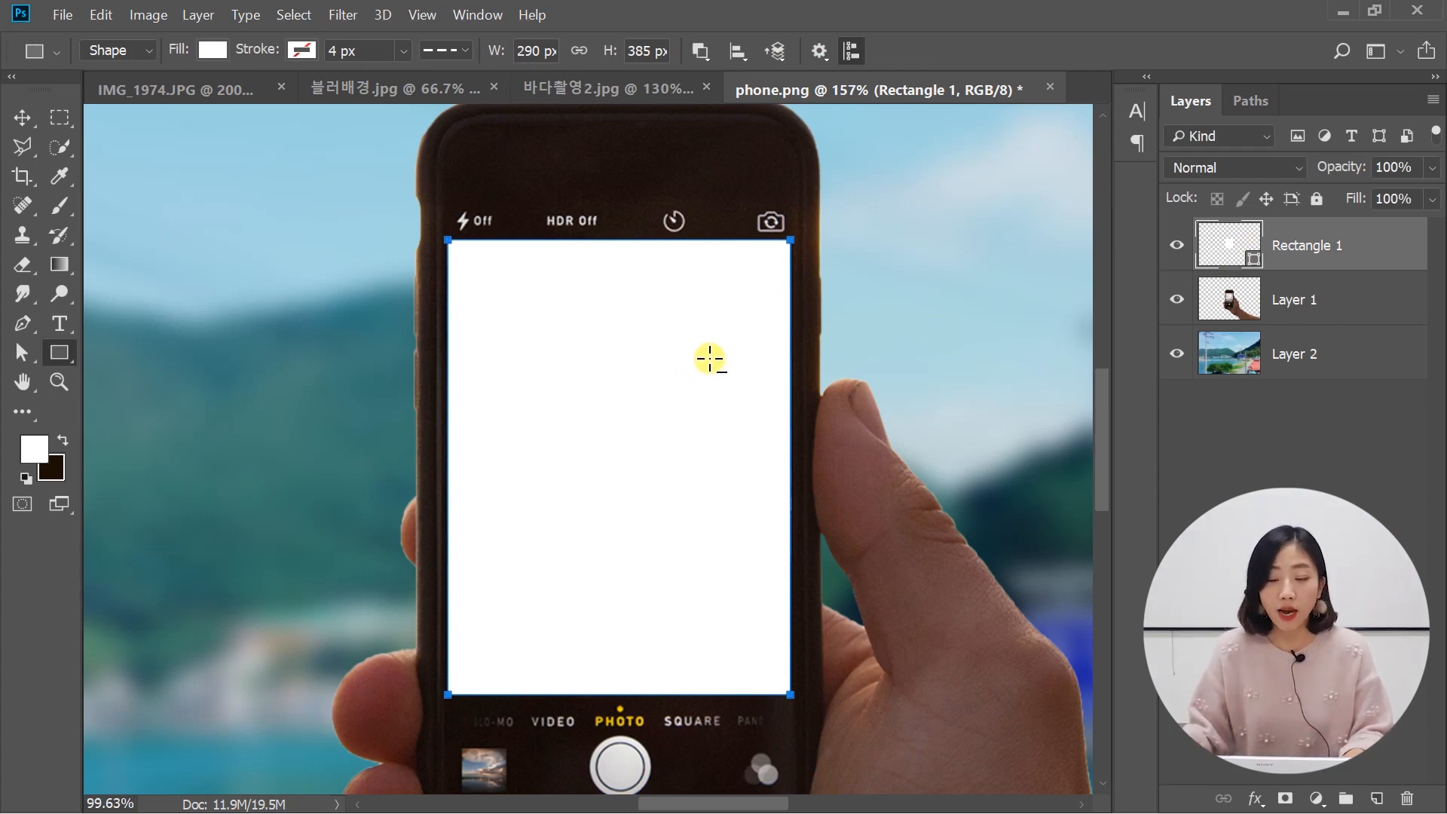
- Hide and show the white rectangle to compare it with the phone's original screen image
key(ctrl+0)
click(1177, 245)
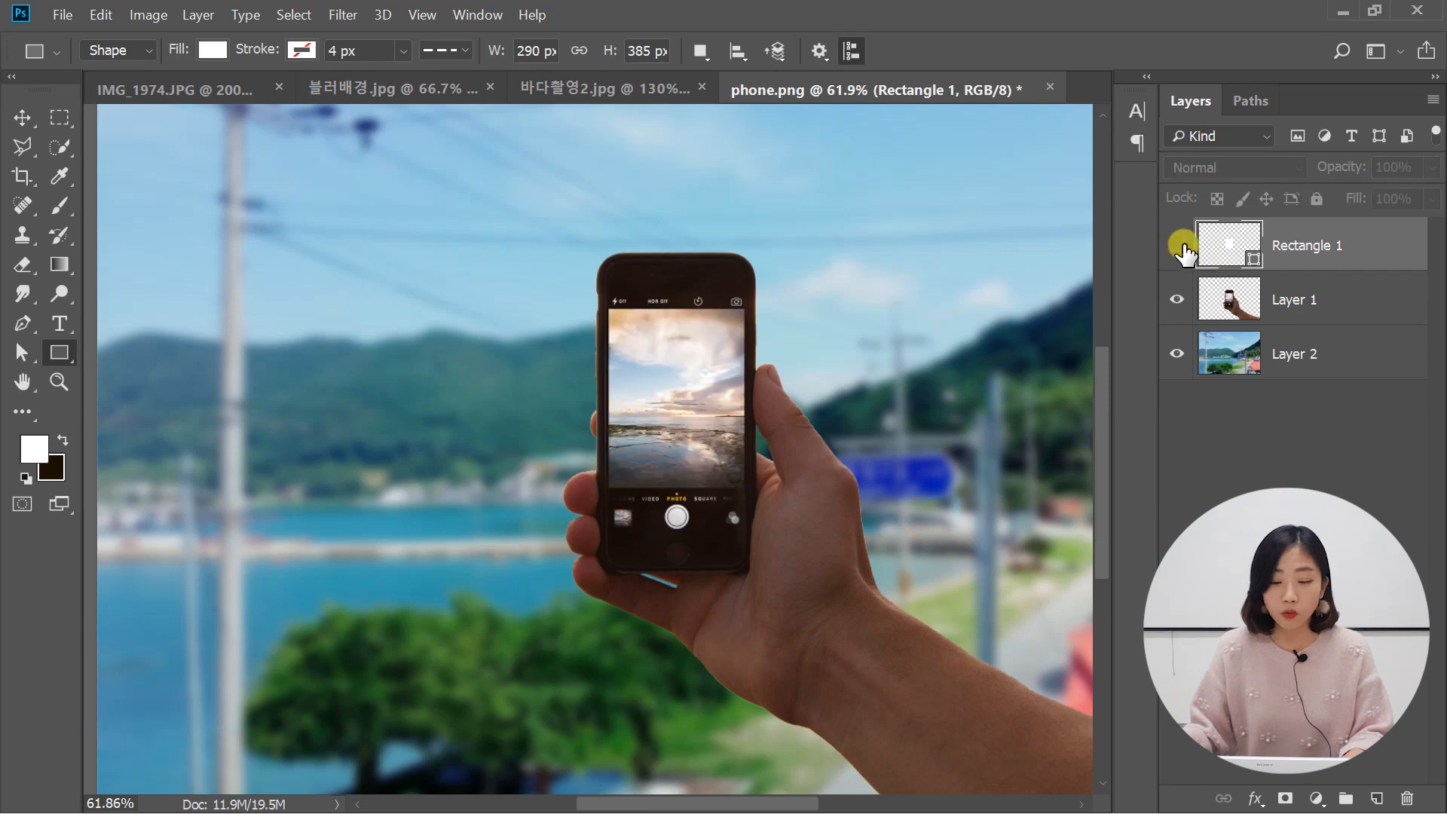
click(1178, 246)
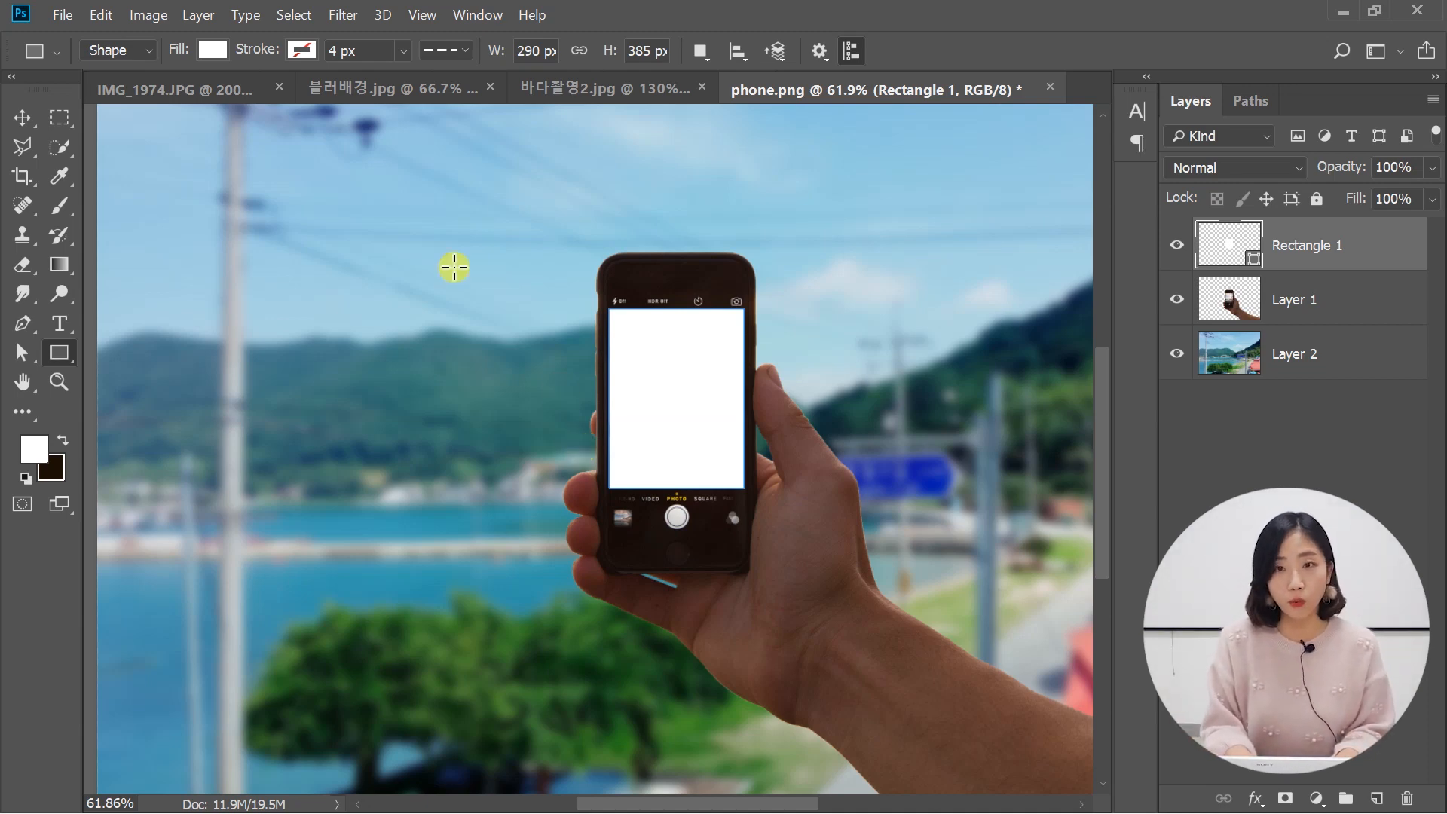
- Open 여행사진.jpg, copy it into phone.png above the white rectangle, close the source photo and position the copy over the phone
key(ctrl+o)
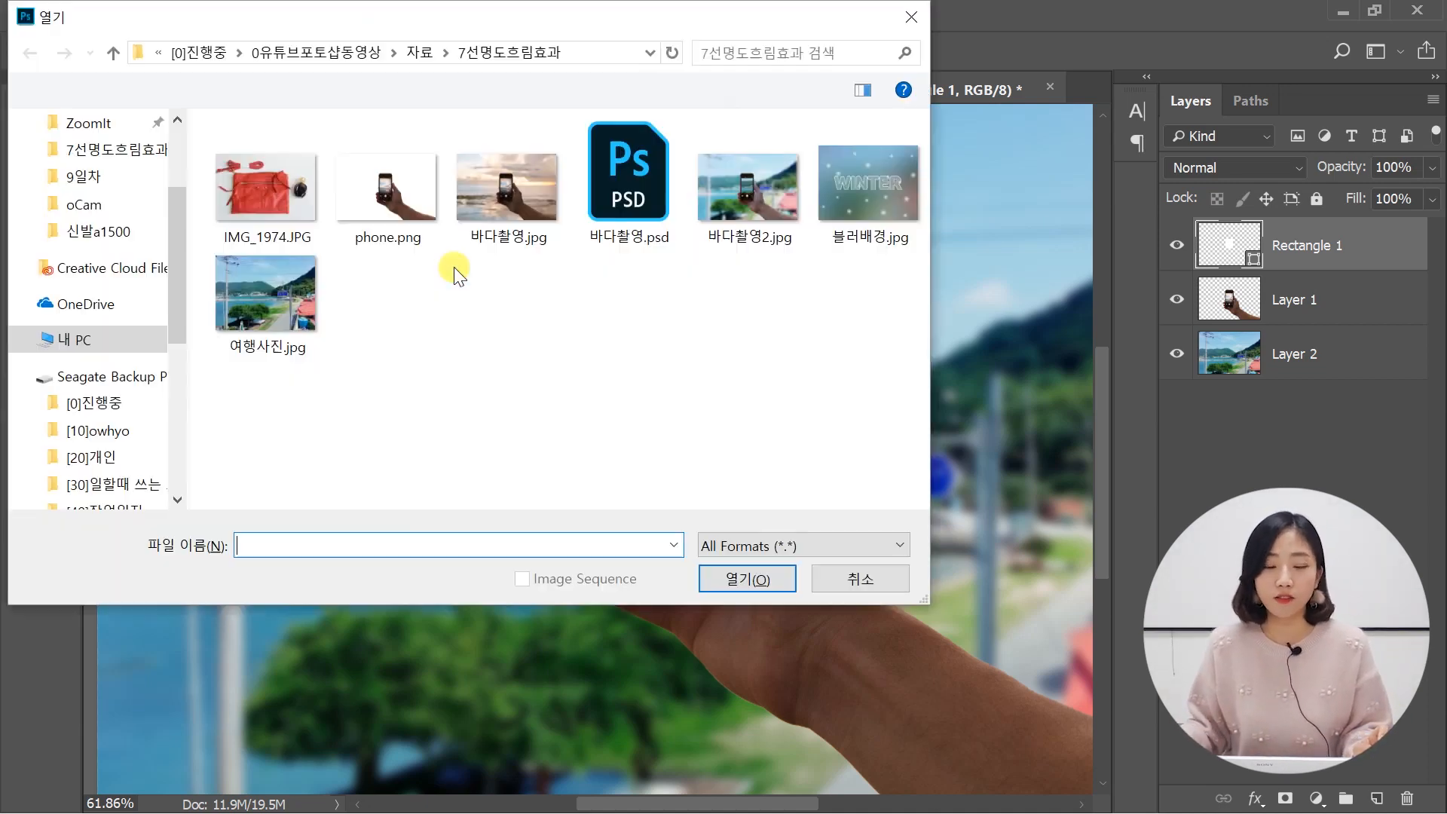
click(242, 311)
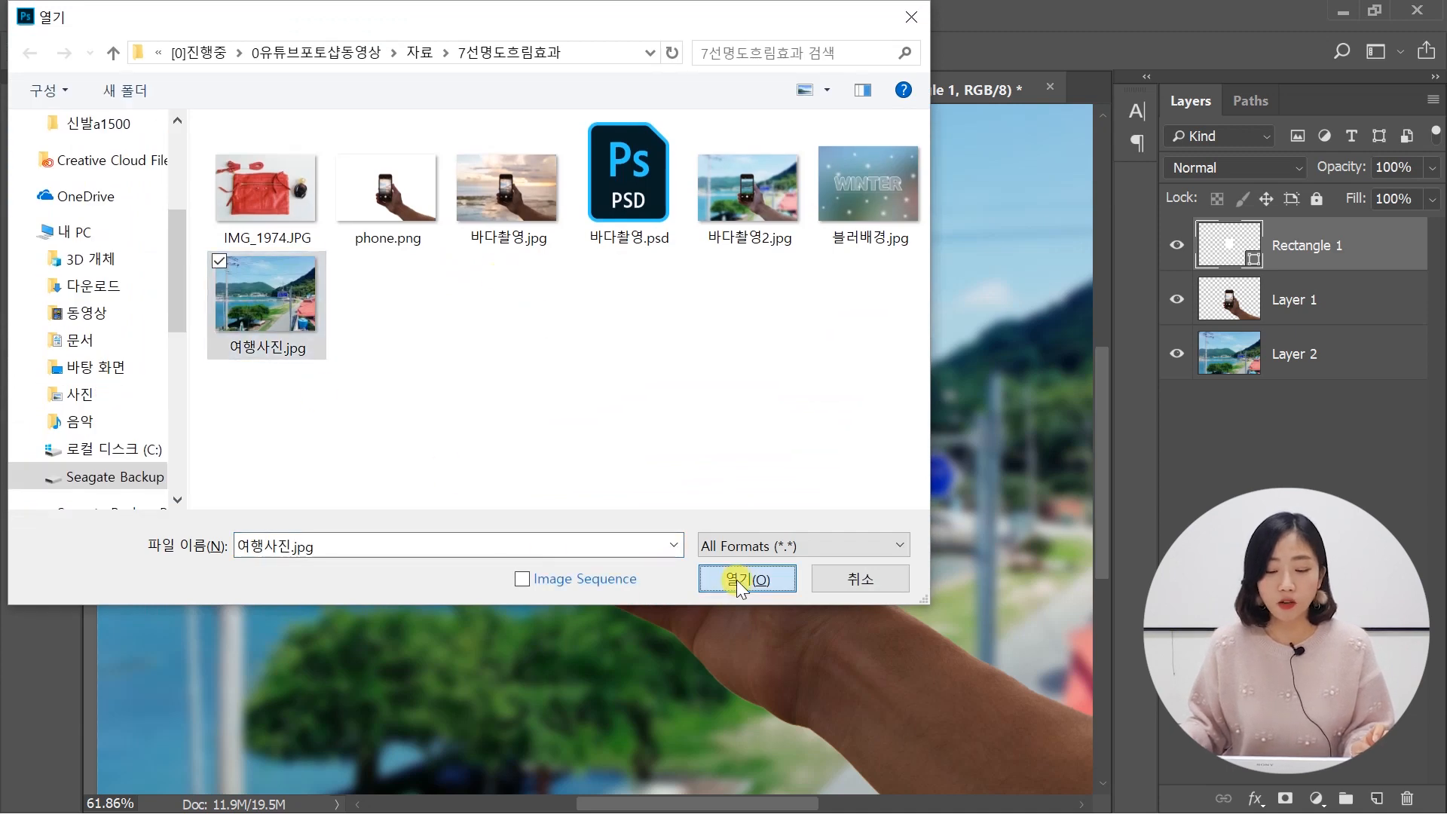
click(736, 580)
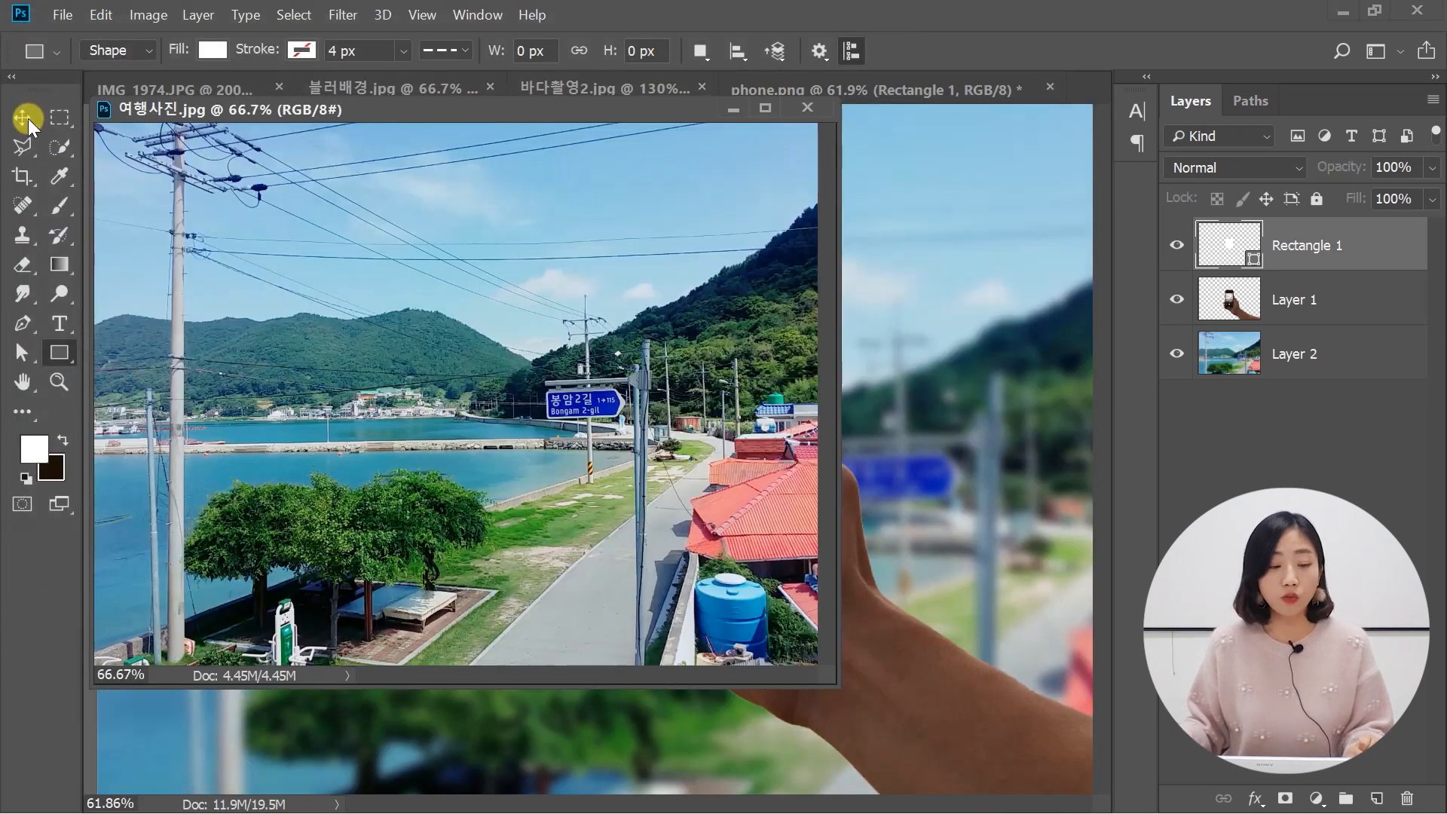
click(24, 116)
drag(753, 331, 874, 367)
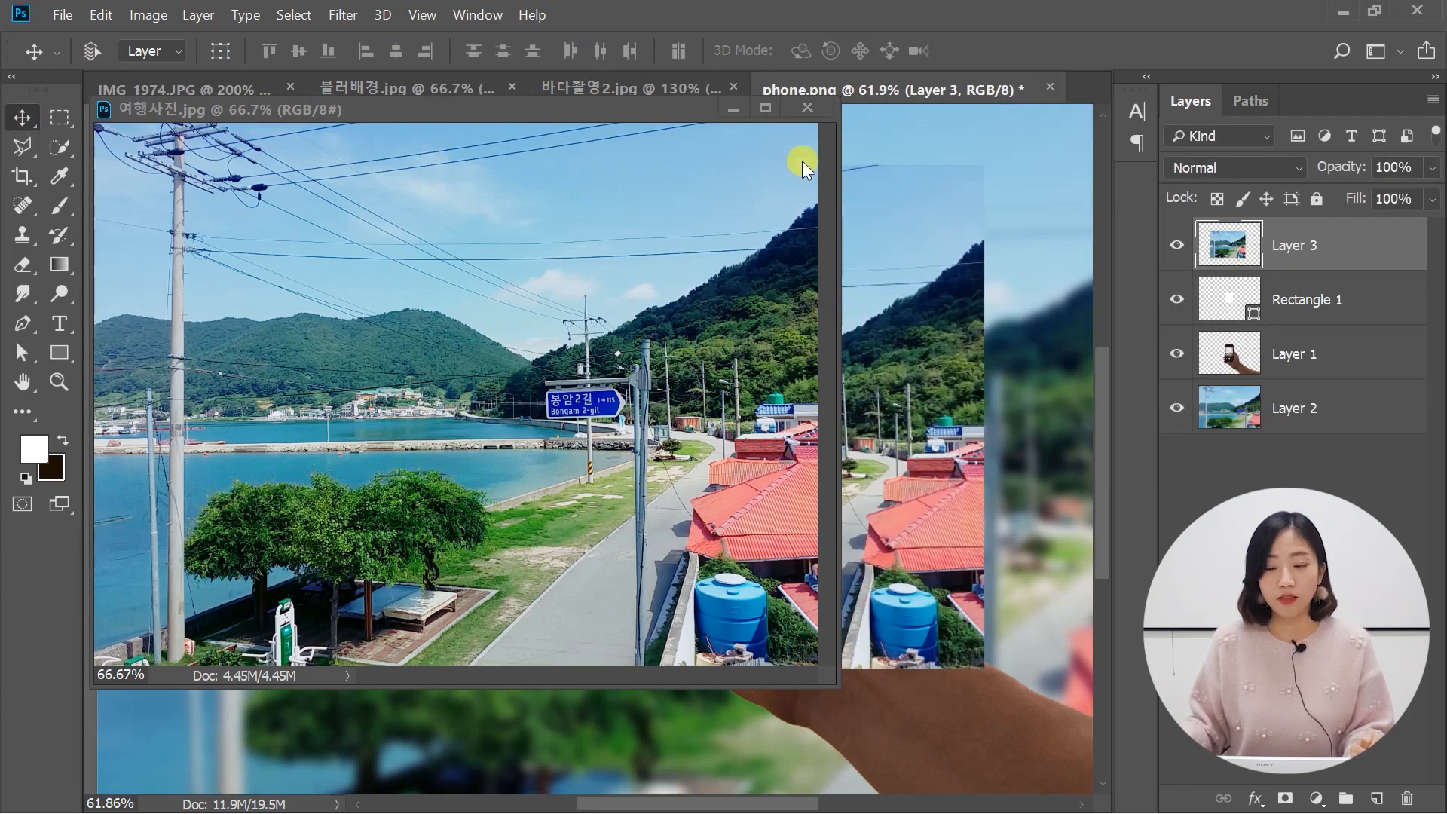
click(810, 108)
drag(824, 202, 815, 461)
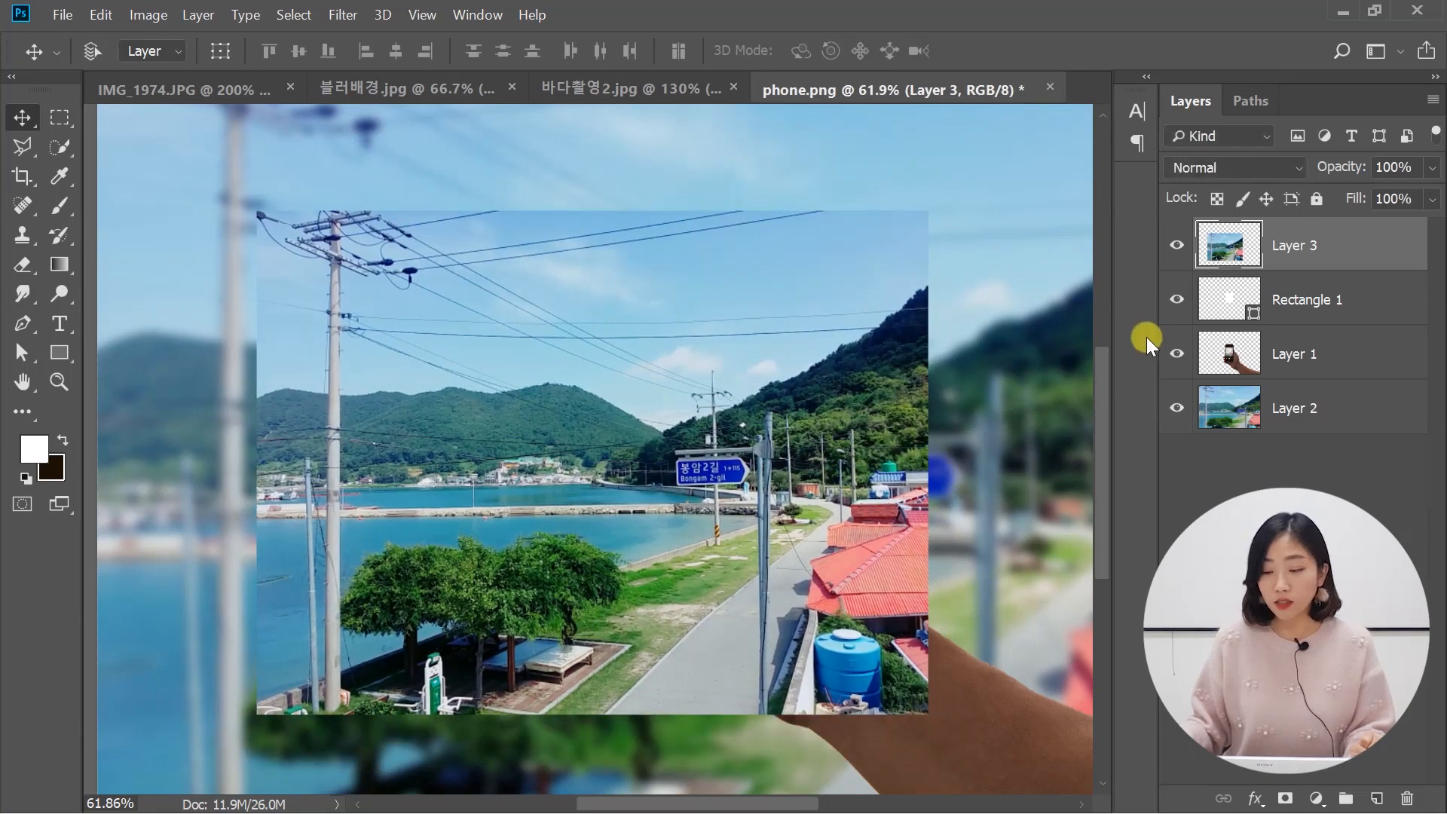
- Create a clipping mask that clips the travel photo layer, Layer 3, to the white Rectangle 1 shape on the phone screen
click(1229, 303)
click(1248, 240)
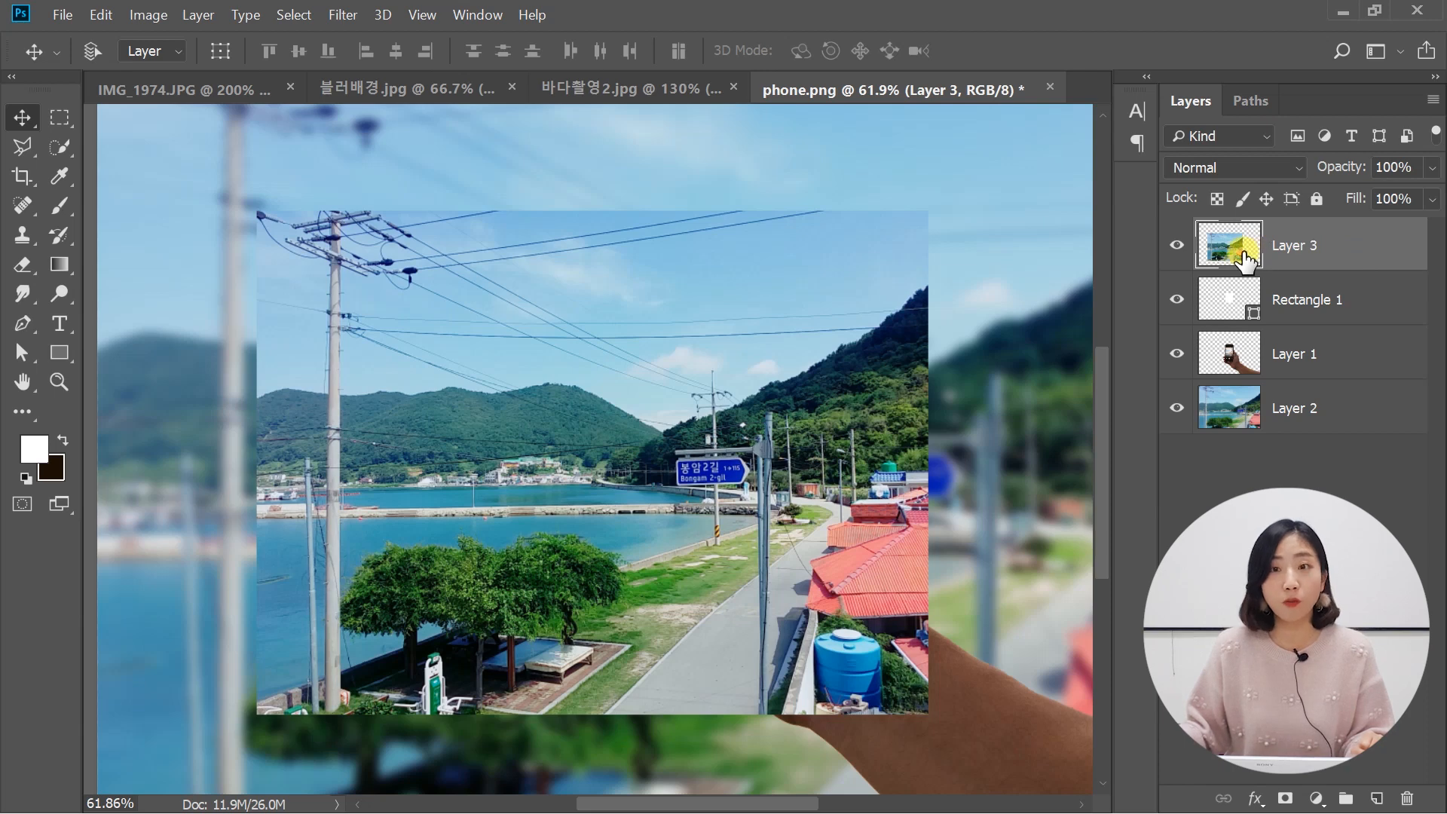
right_click(1378, 240)
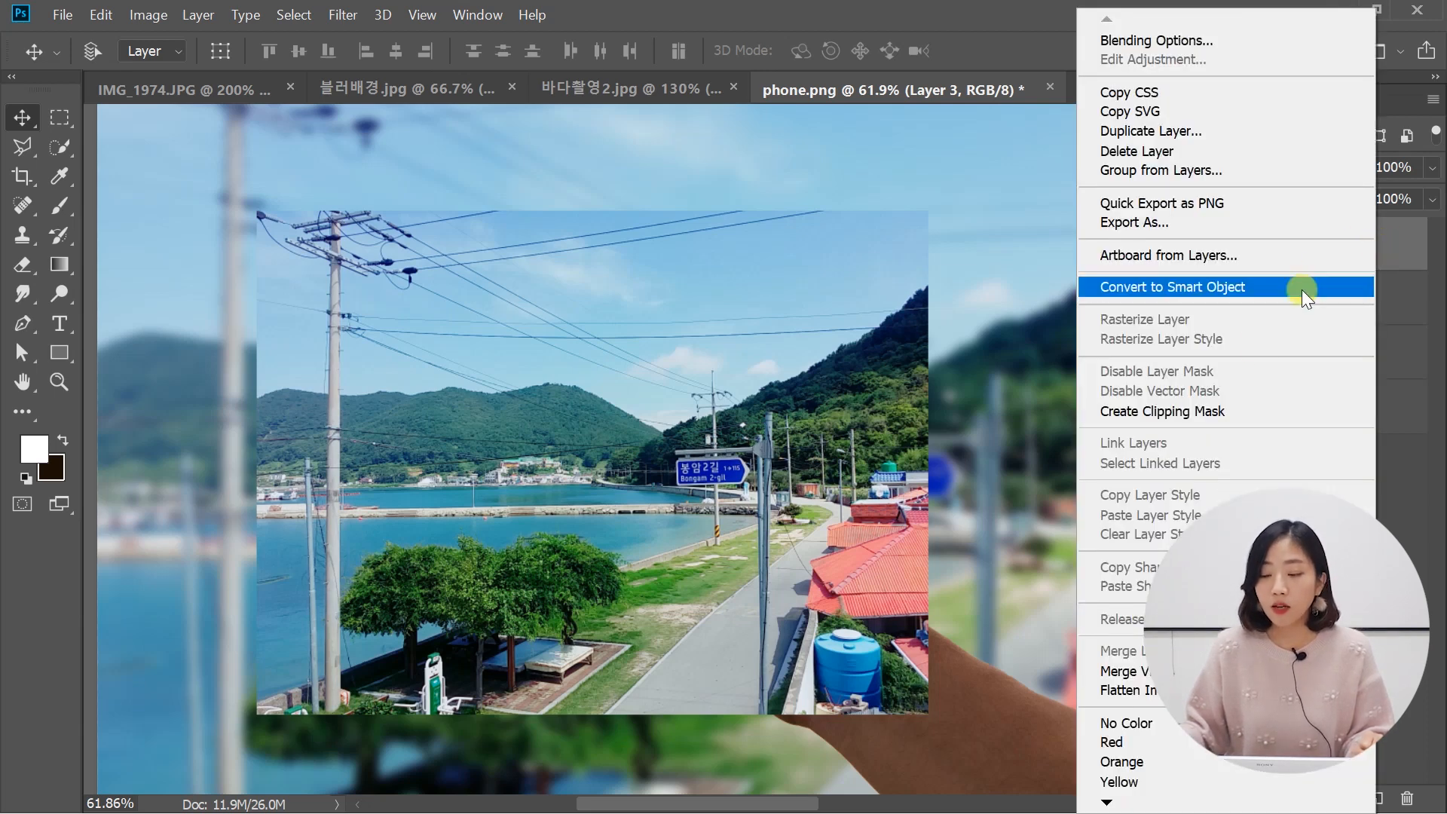
click(1215, 417)
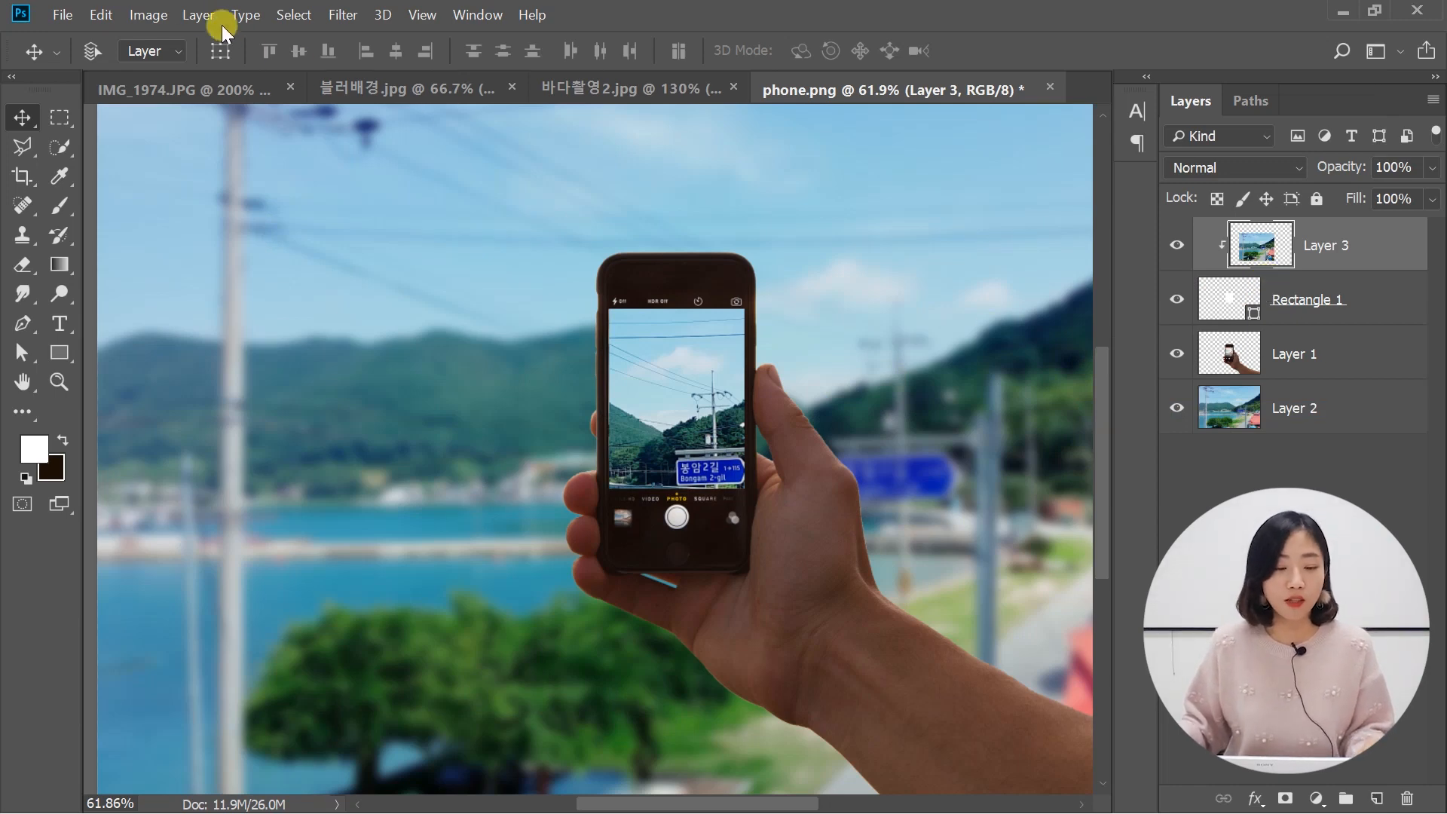
- Release the travel photo's clipping mask and create it again to demonstrate the alternative command location
click(199, 15)
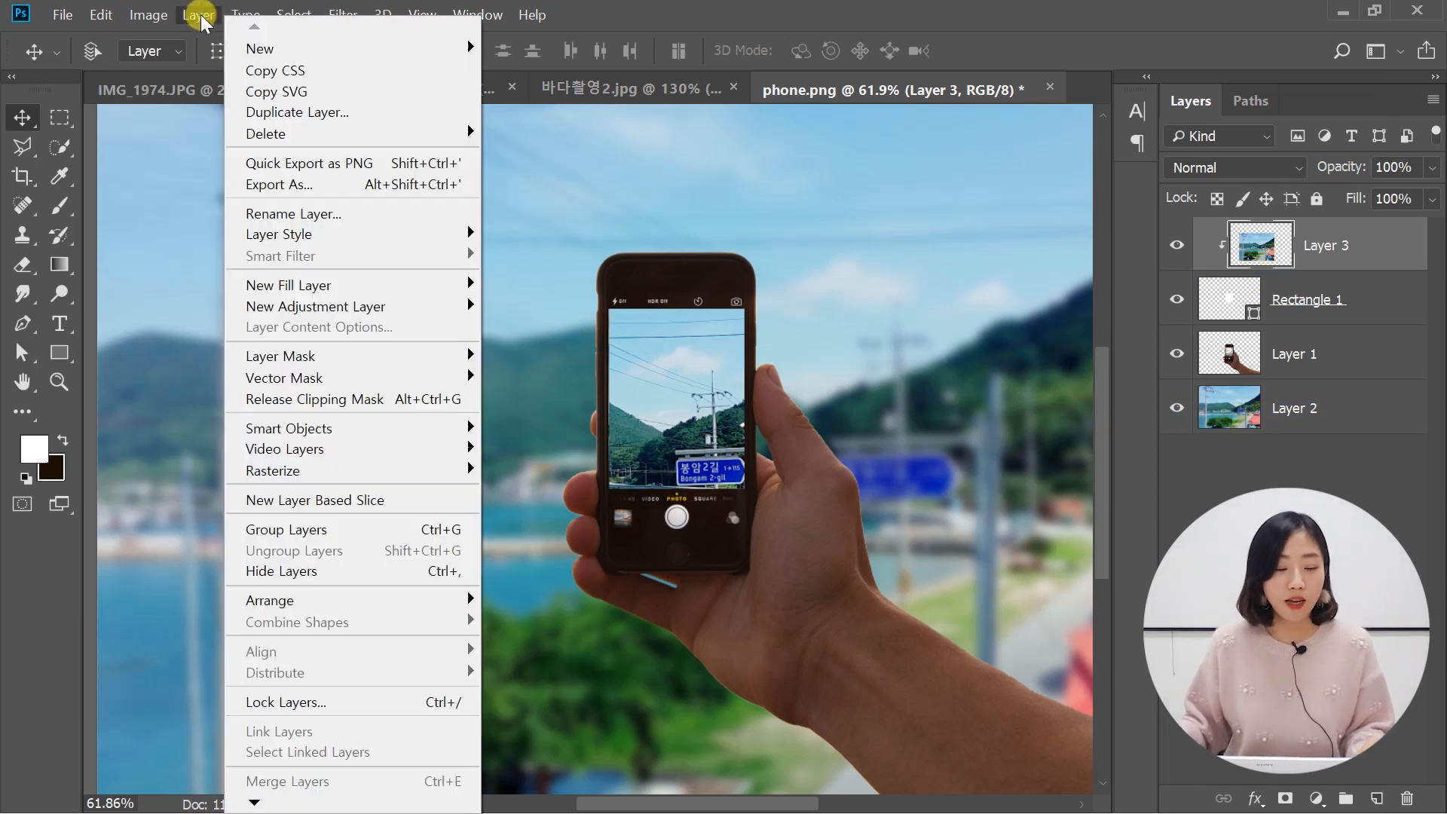
click(354, 399)
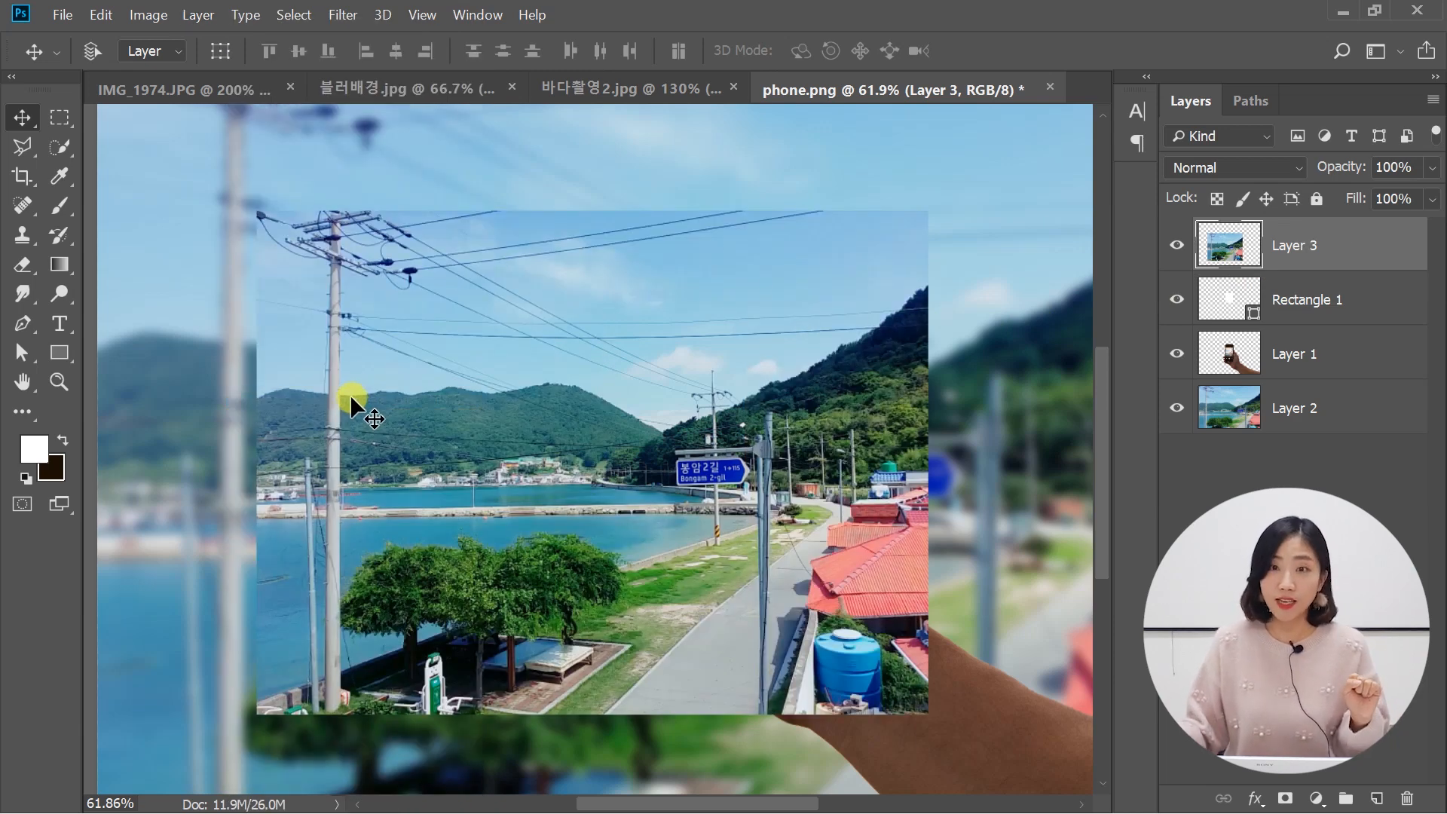
click(196, 16)
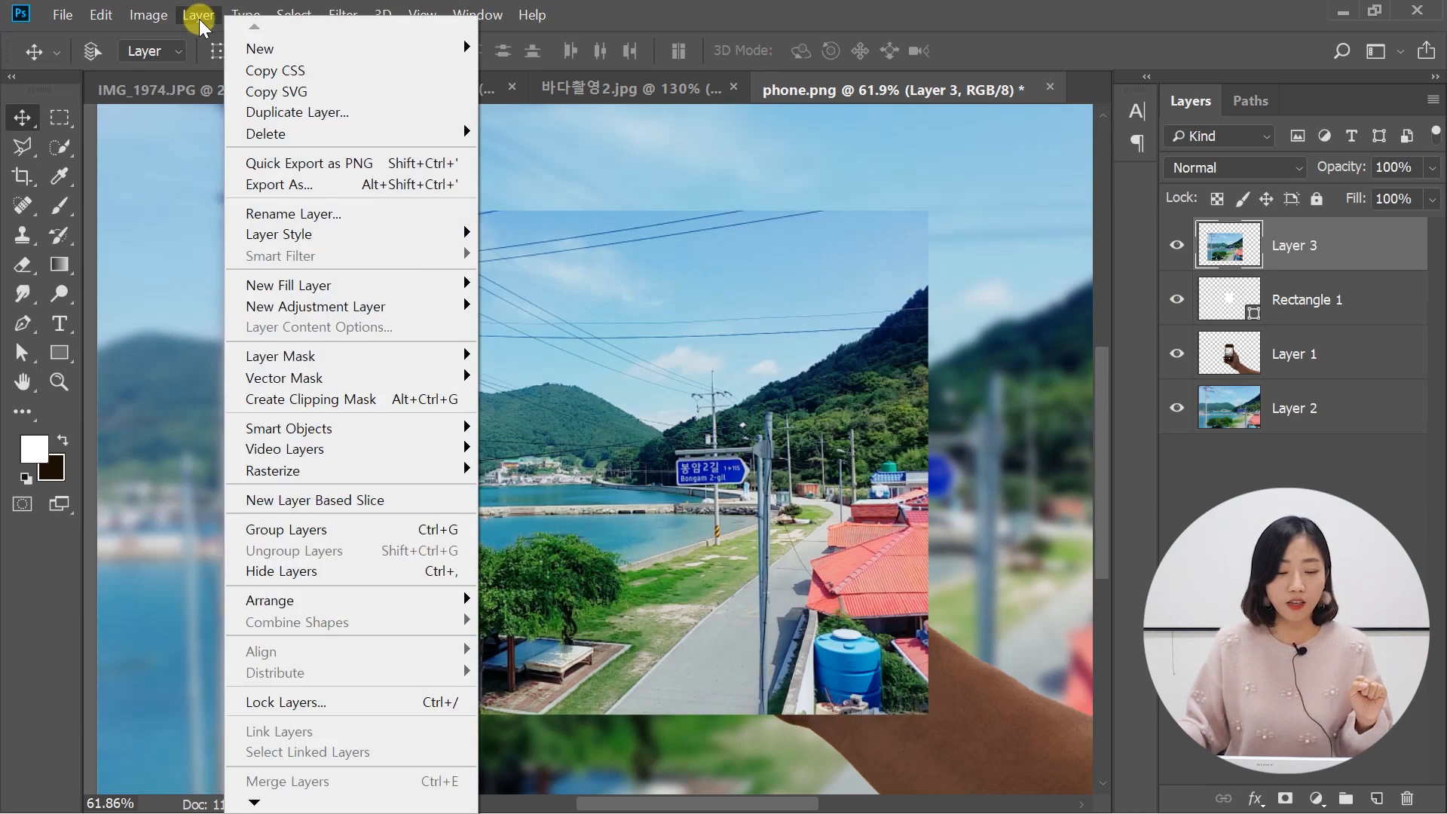
click(341, 406)
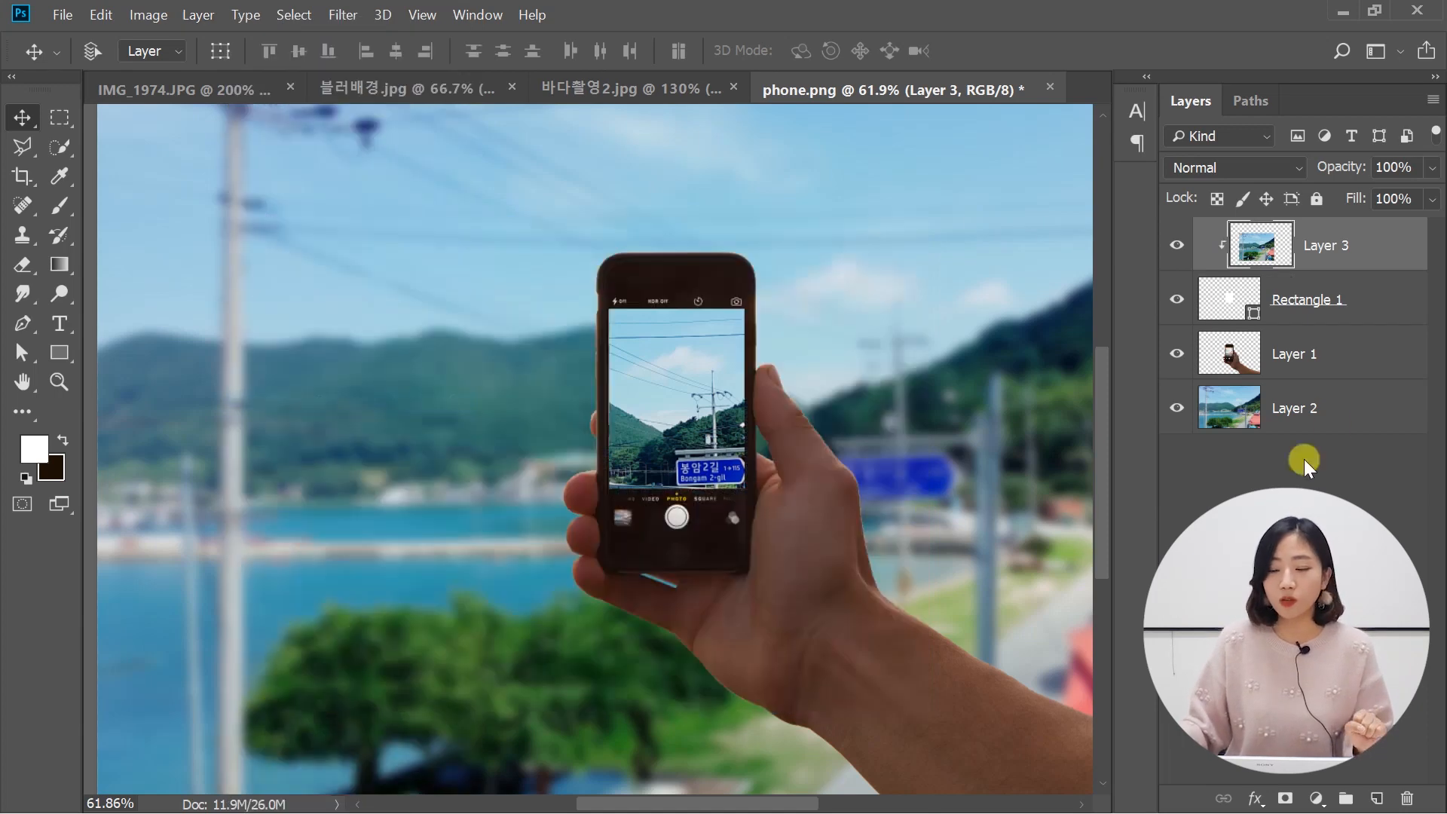
right_click(1384, 242)
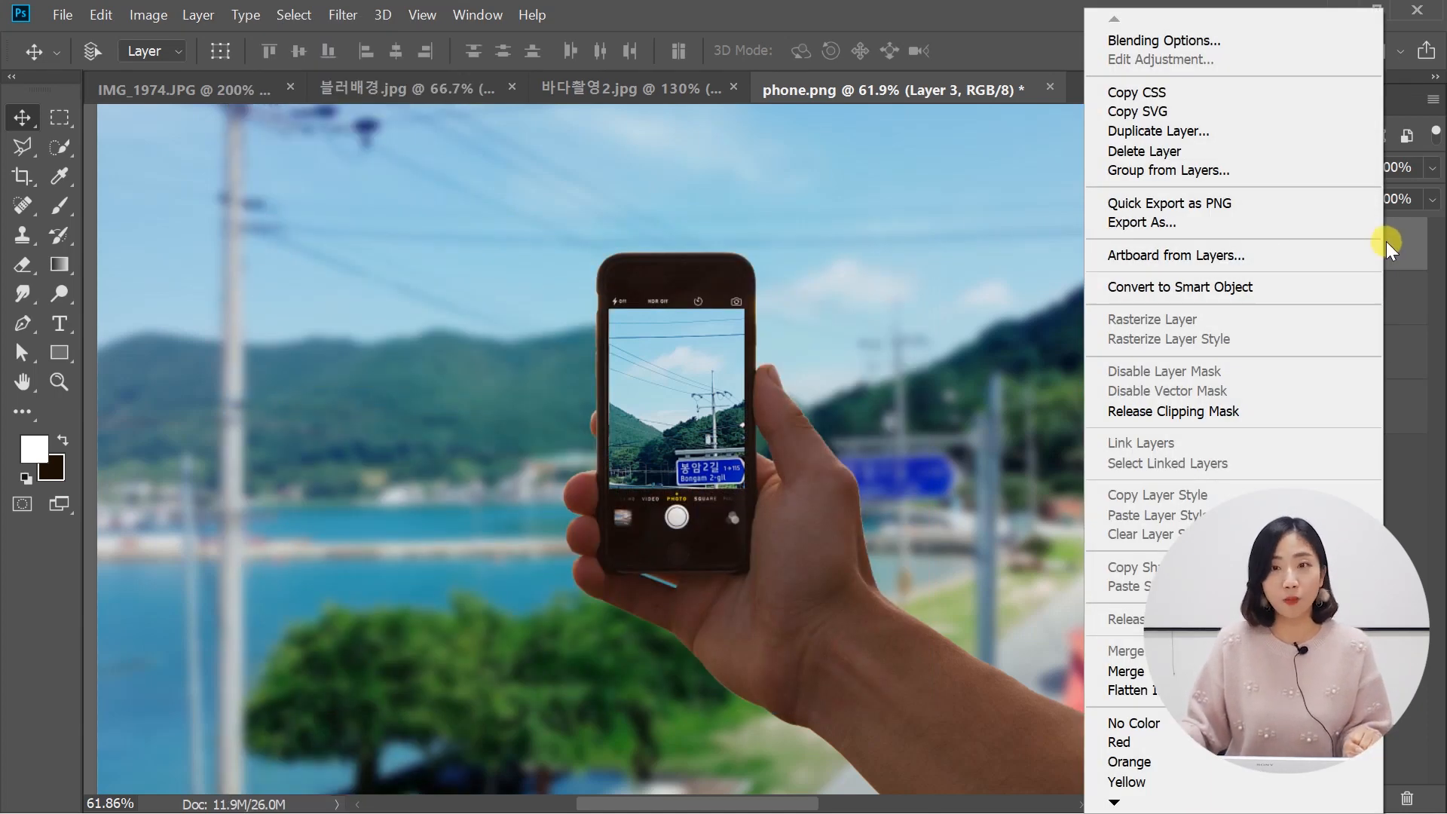
click(1385, 242)
- Reposition the clipped travel photo inside the phone screen to frame the hill and the waterfront
mouse_move(761, 410)
mouse_down()
mouse_move(683, 341)
mouse_move(652, 360)
mouse_move(789, 374)
mouse_move(727, 418)
mouse_move(758, 445)
mouse_move(736, 420)
mouse_up()
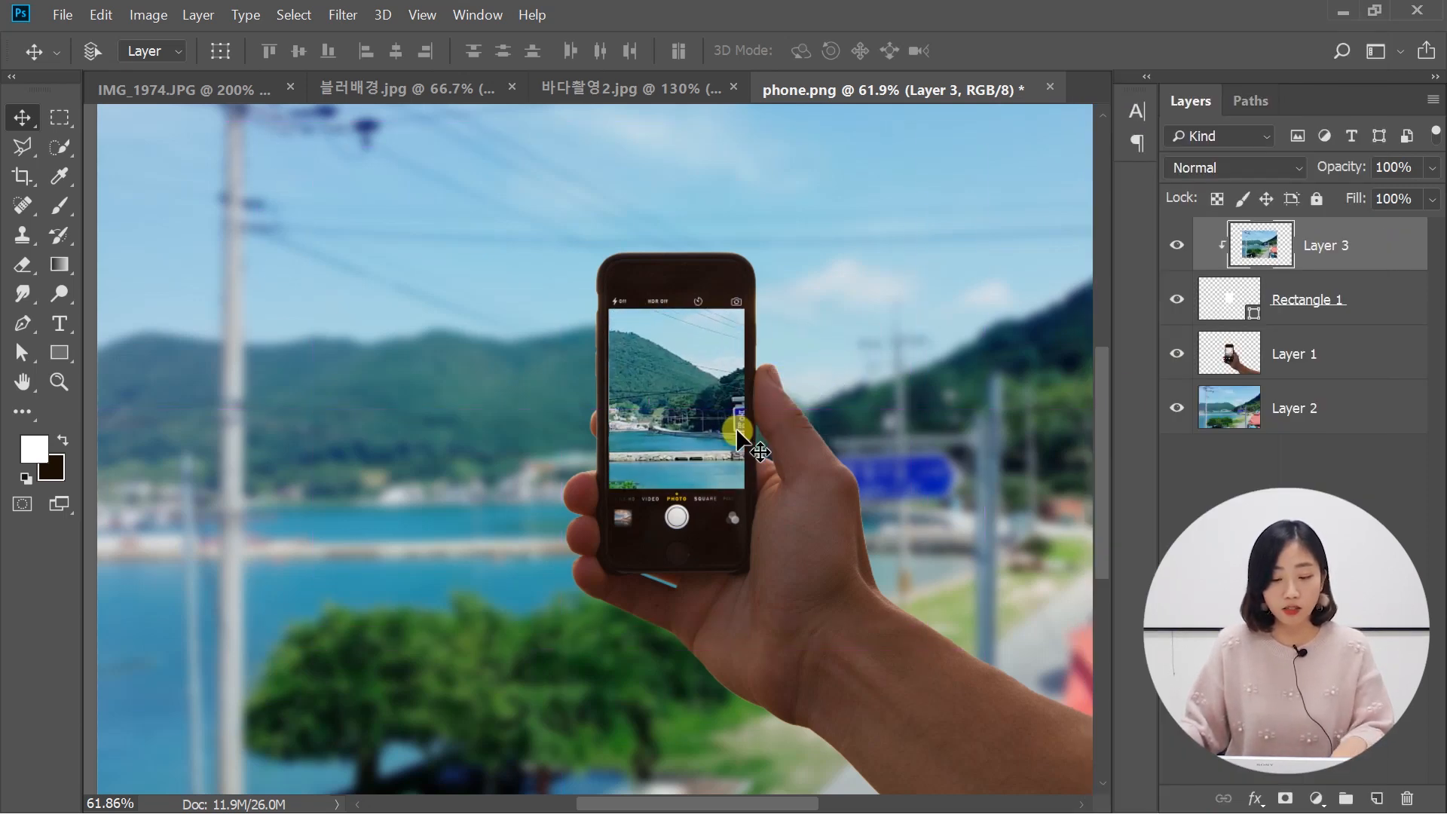
scroll(737, 419, down, 5)
scroll(543, 447, up, 2)
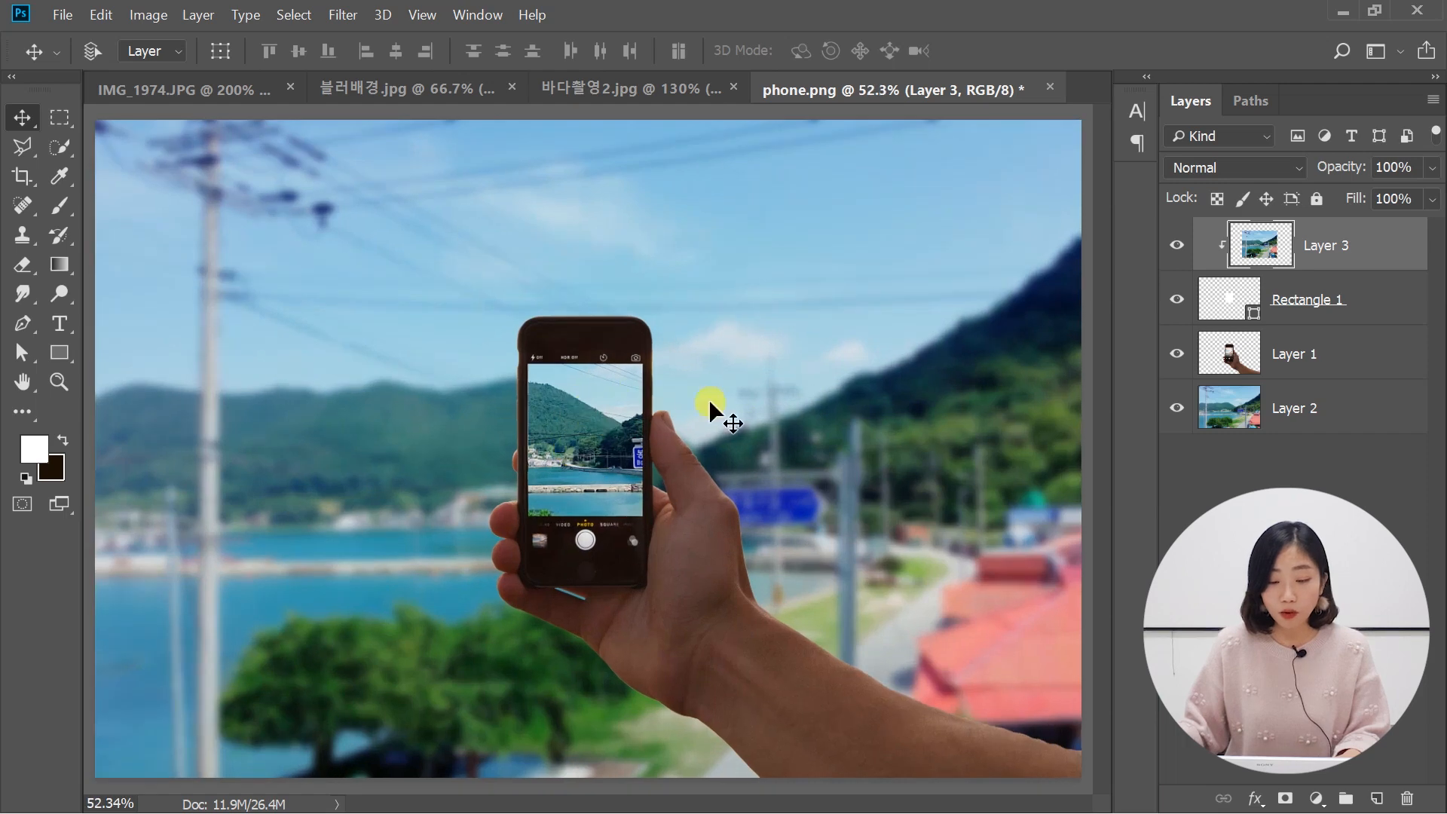
scroll(829, 365, down, 1)
scroll(630, 434, down, 1)
scroll(594, 454, up, 6)
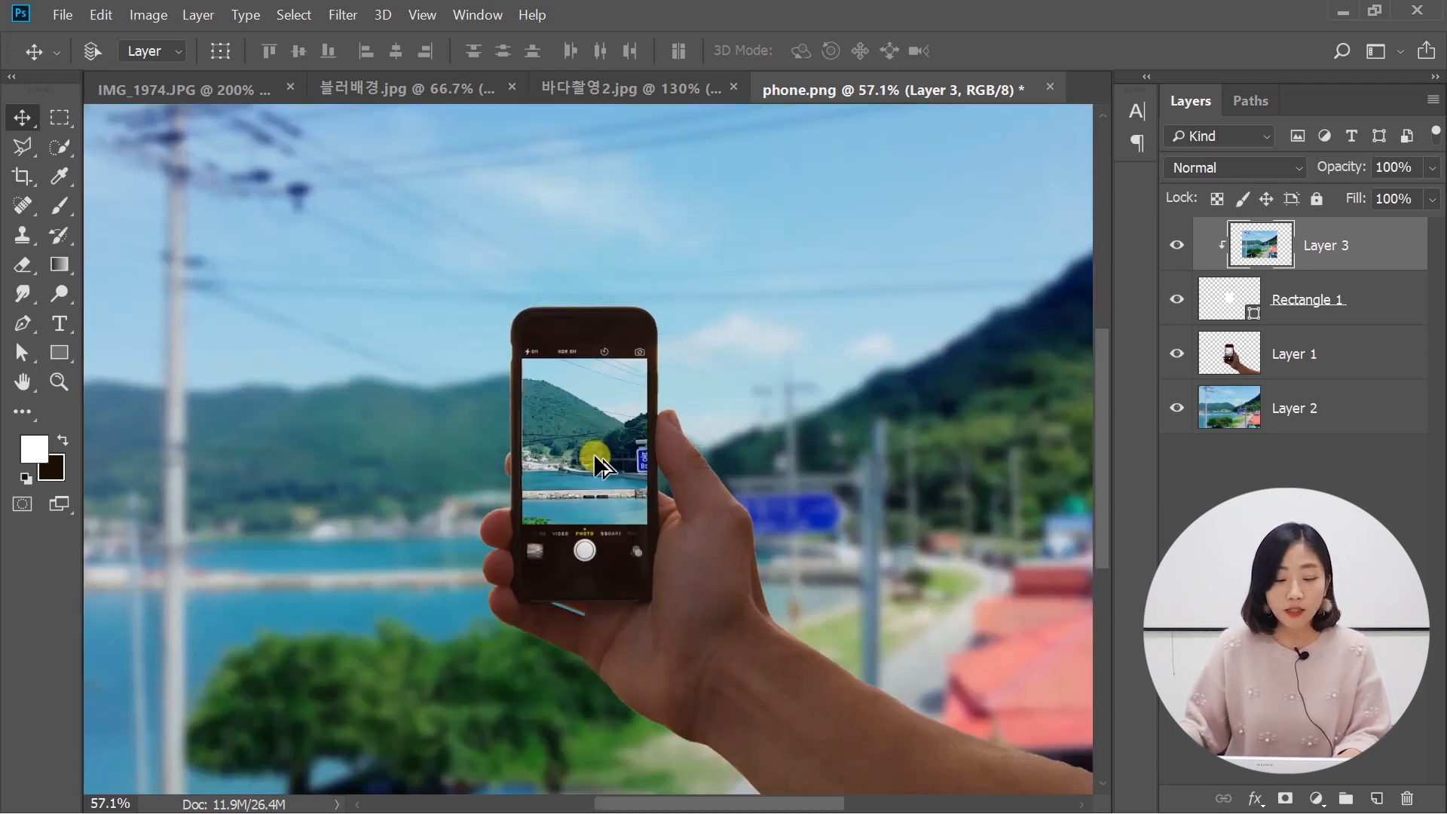
drag(606, 417, 613, 448)
- Scale the clipped travel photo to about 78% with Free Transform and reposition it within the phone screen
key(ctrl+t)
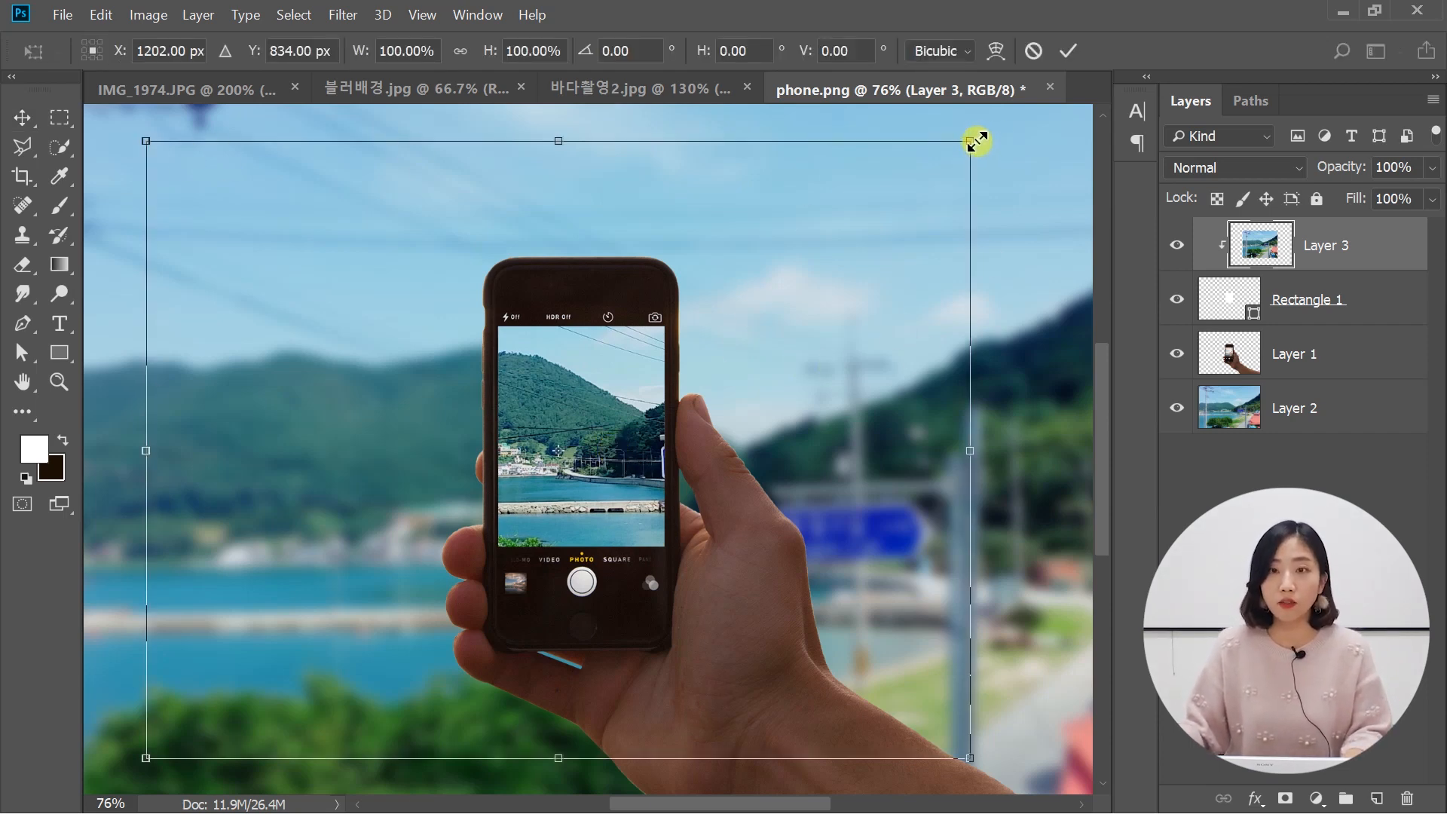
drag(972, 141, 789, 277)
drag(621, 391, 699, 340)
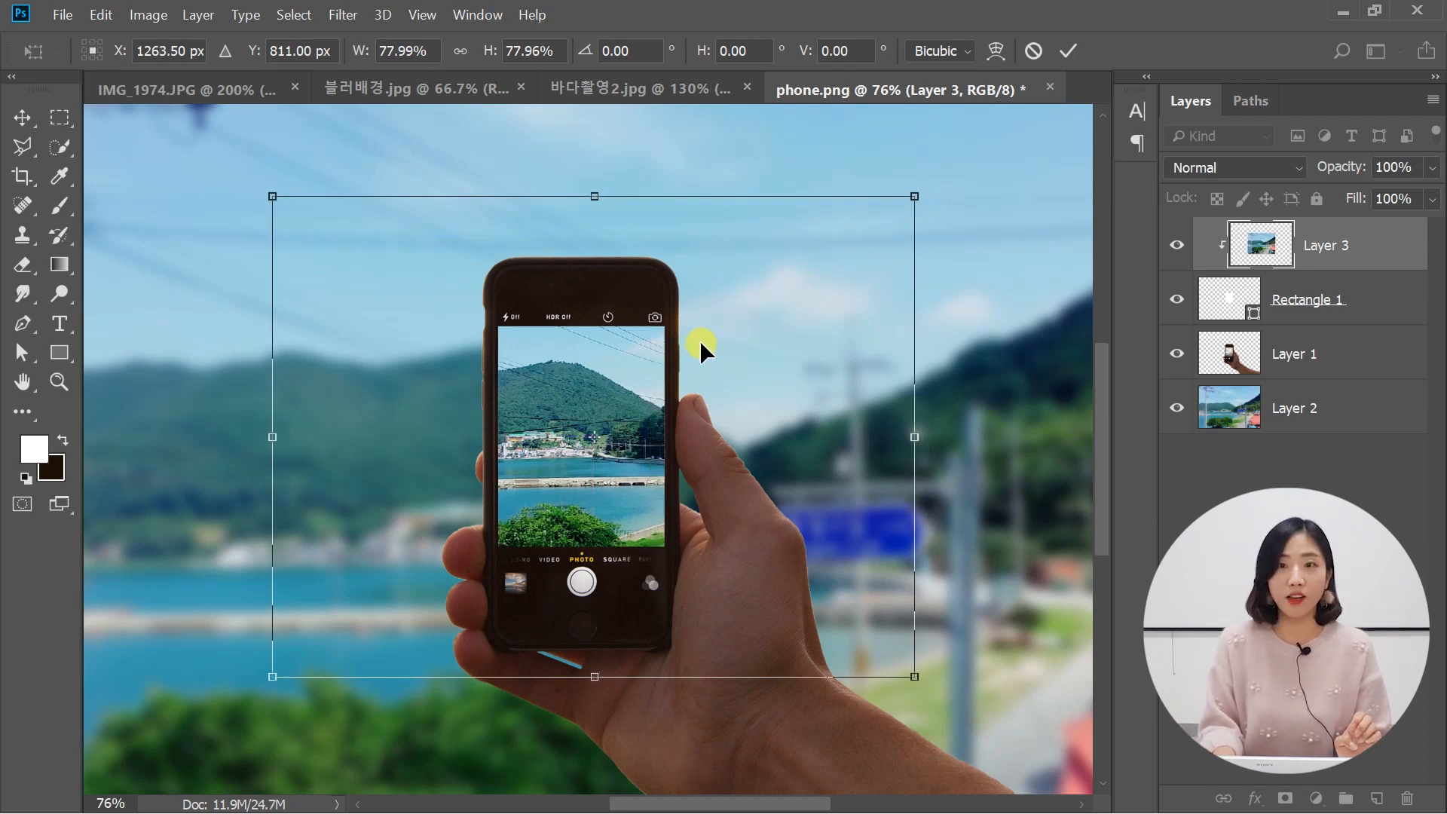
key(Return)
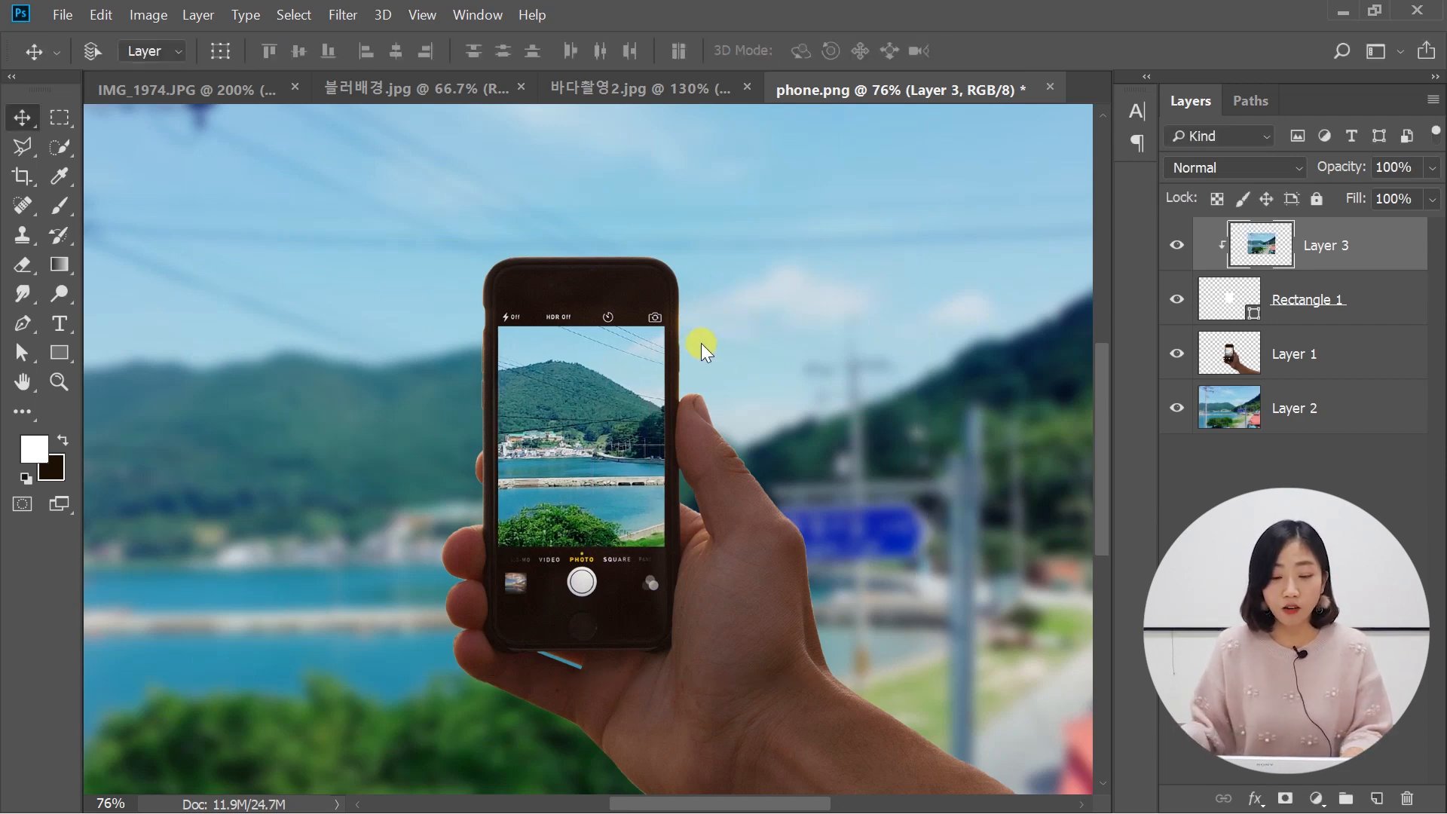
- Start the Unsharp Mask filter on the travel photo layer with an amount of 67% and a radius of 2.6 pixels
scroll(691, 354, down, 3)
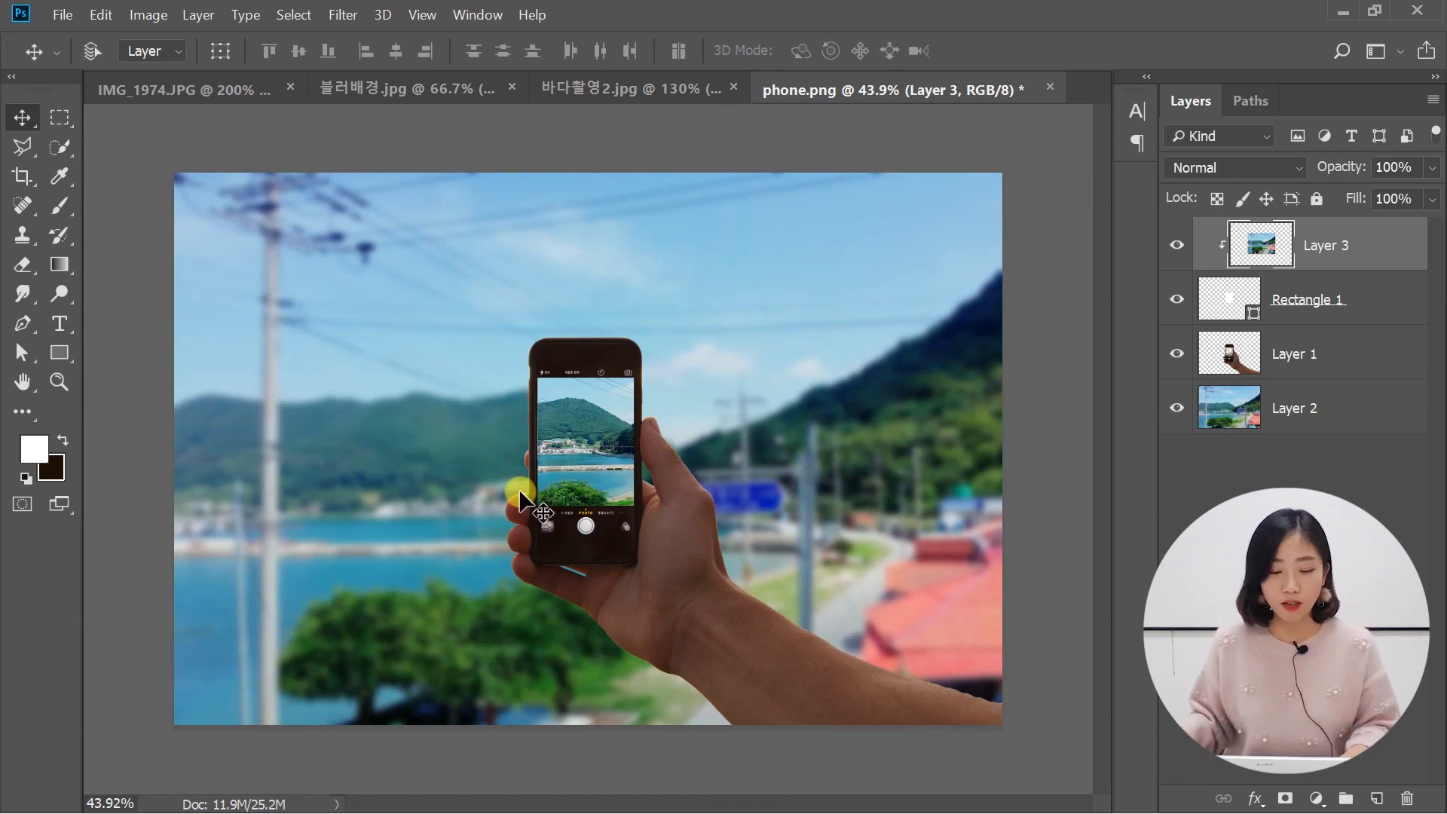
scroll(528, 501, up, 5)
drag(610, 354, 648, 422)
click(342, 15)
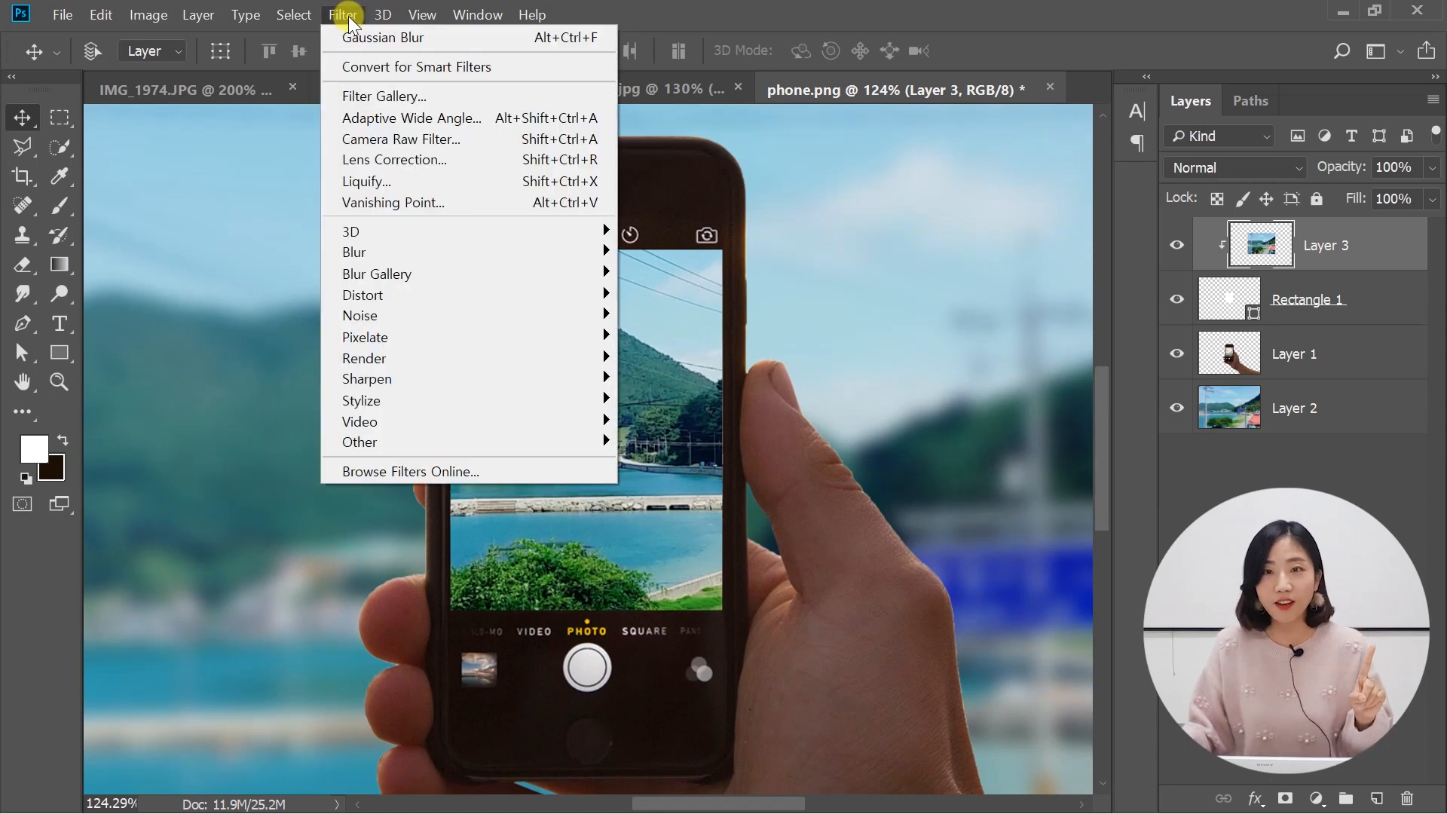
mouse_move(409, 338)
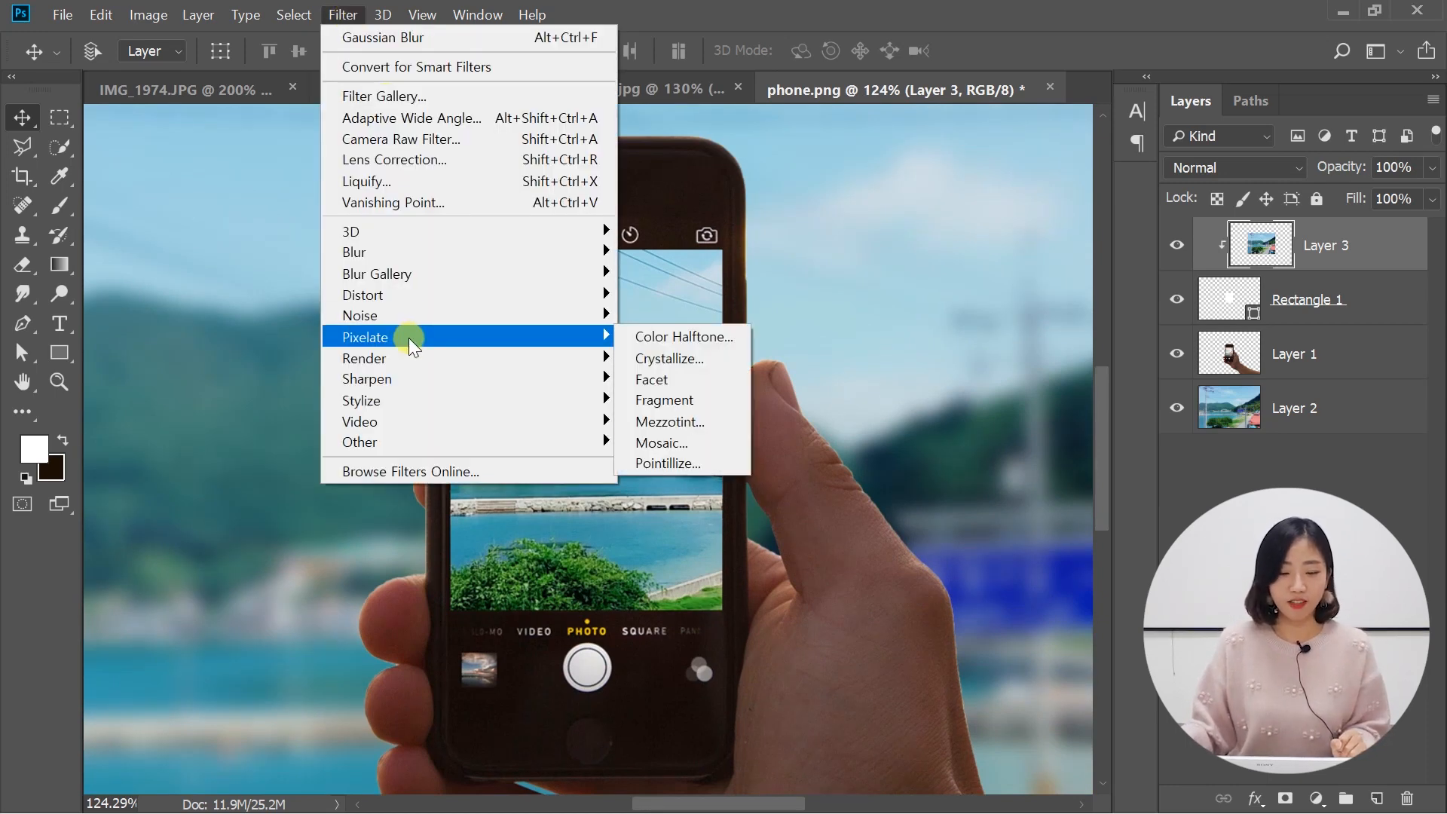
mouse_move(419, 382)
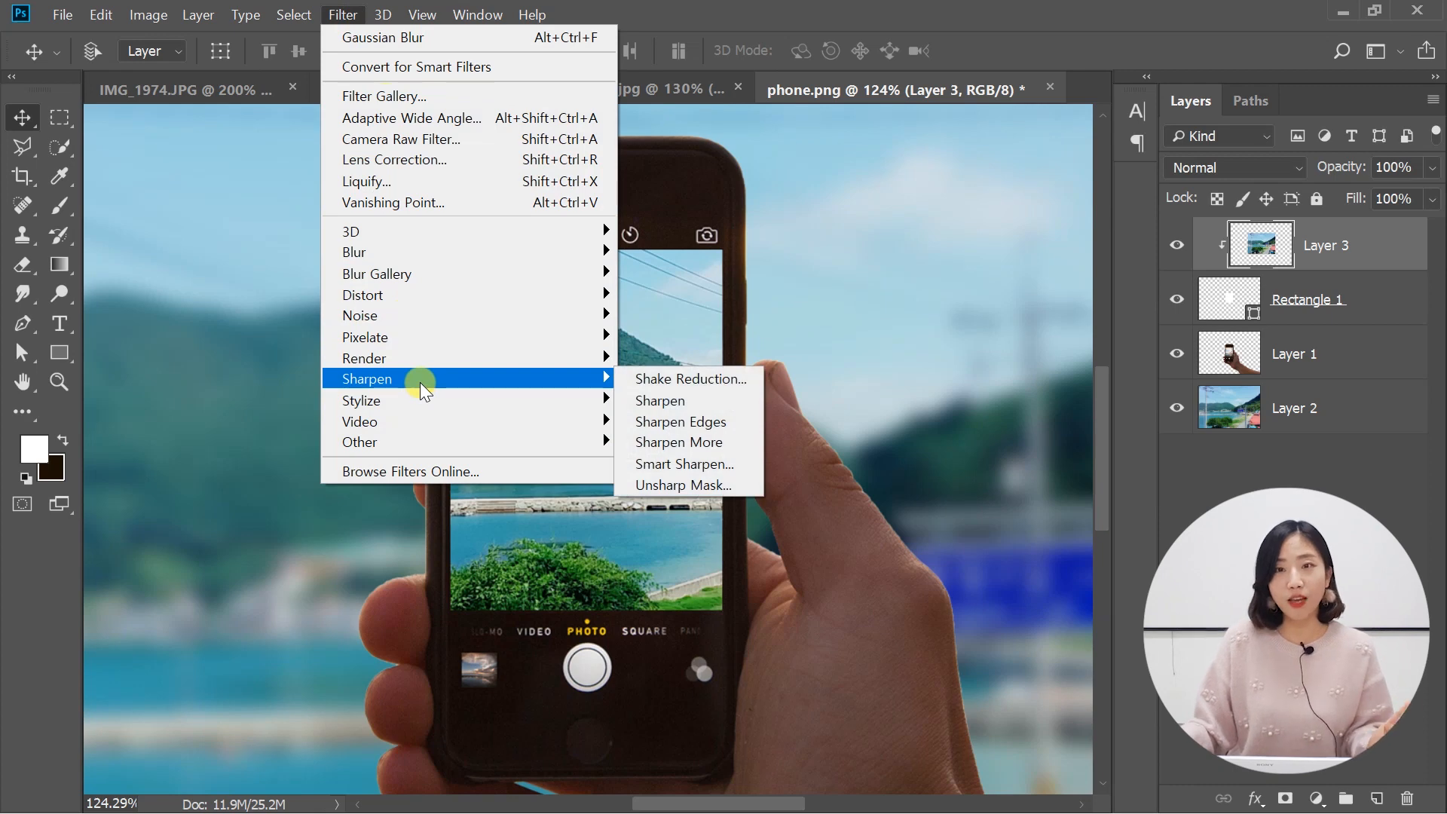
click(728, 477)
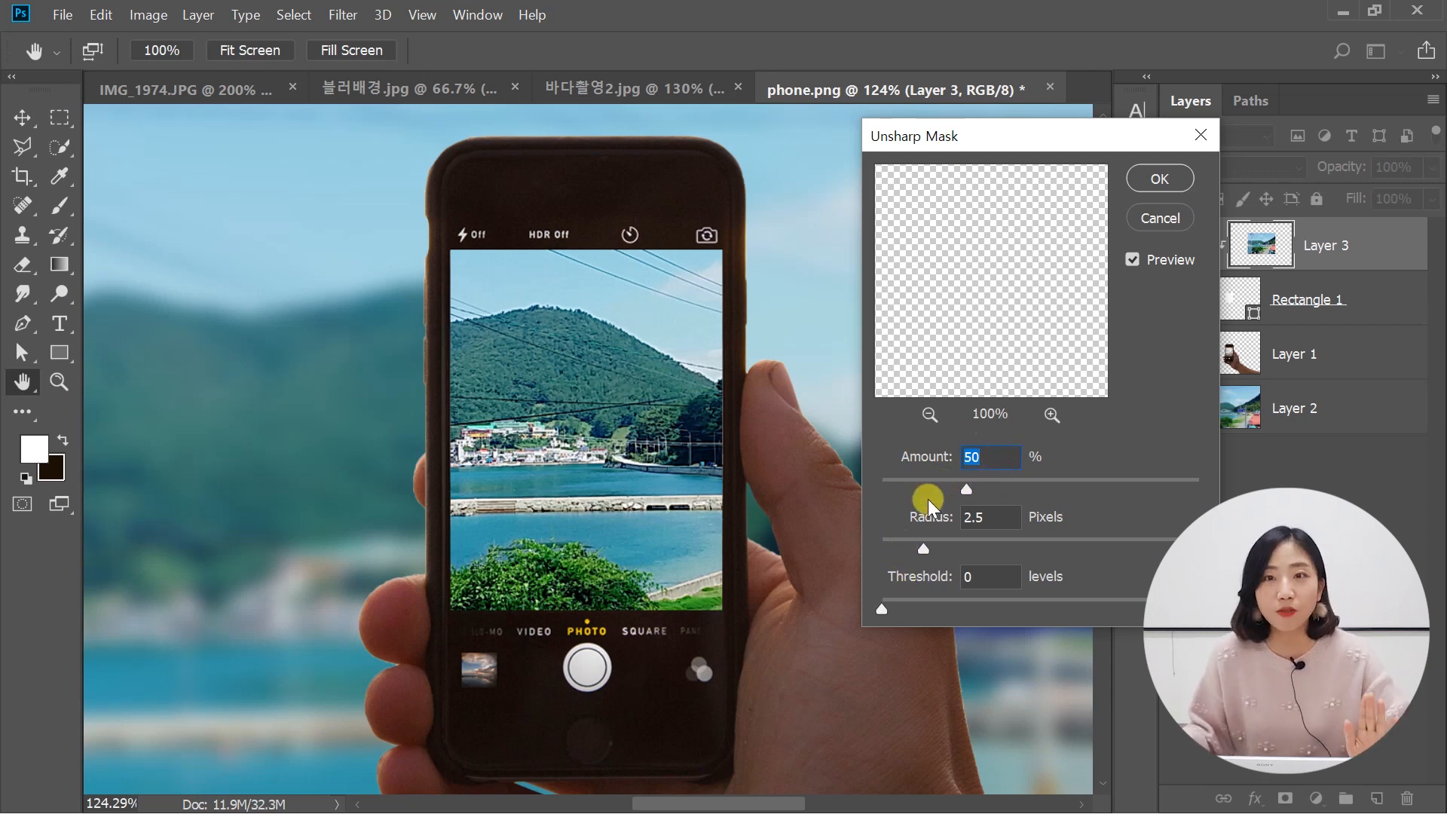
click(1033, 486)
click(928, 542)
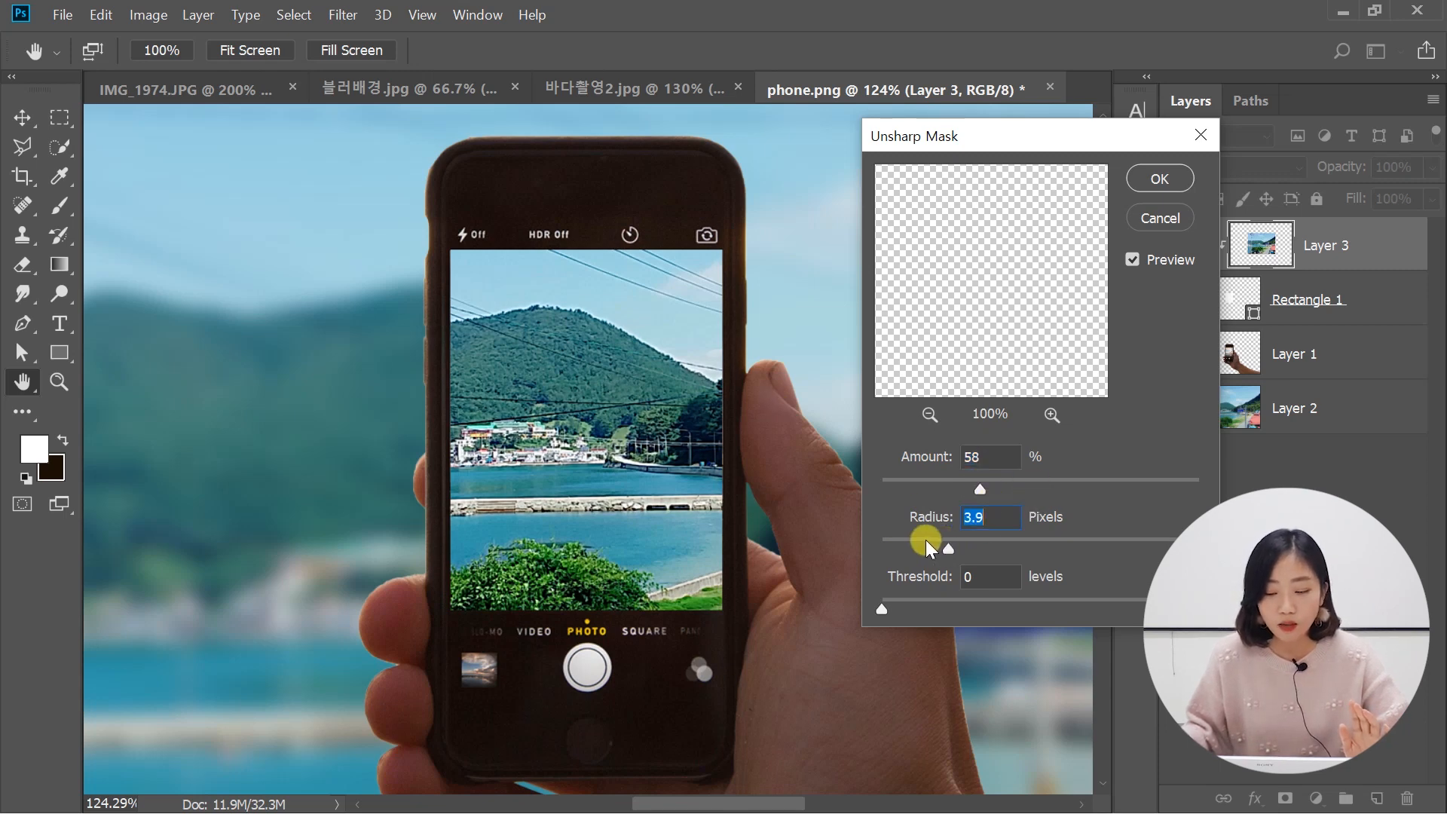
drag(995, 488, 997, 489)
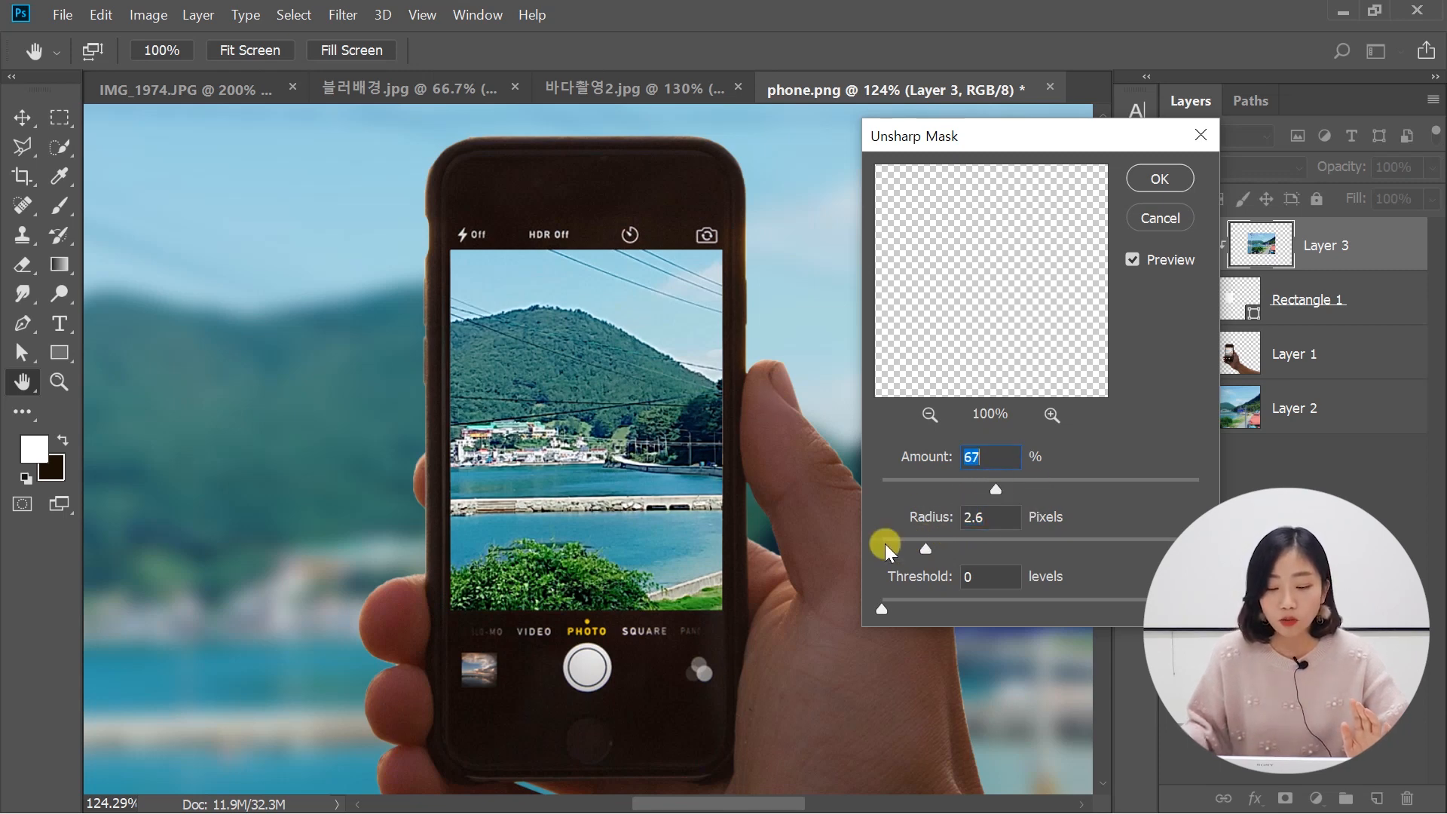
- Set the Unsharp Mask radius to 2.9 pixels, fine-tune the amount while comparing with the unfiltered photo, and apply the filter
click(1133, 259)
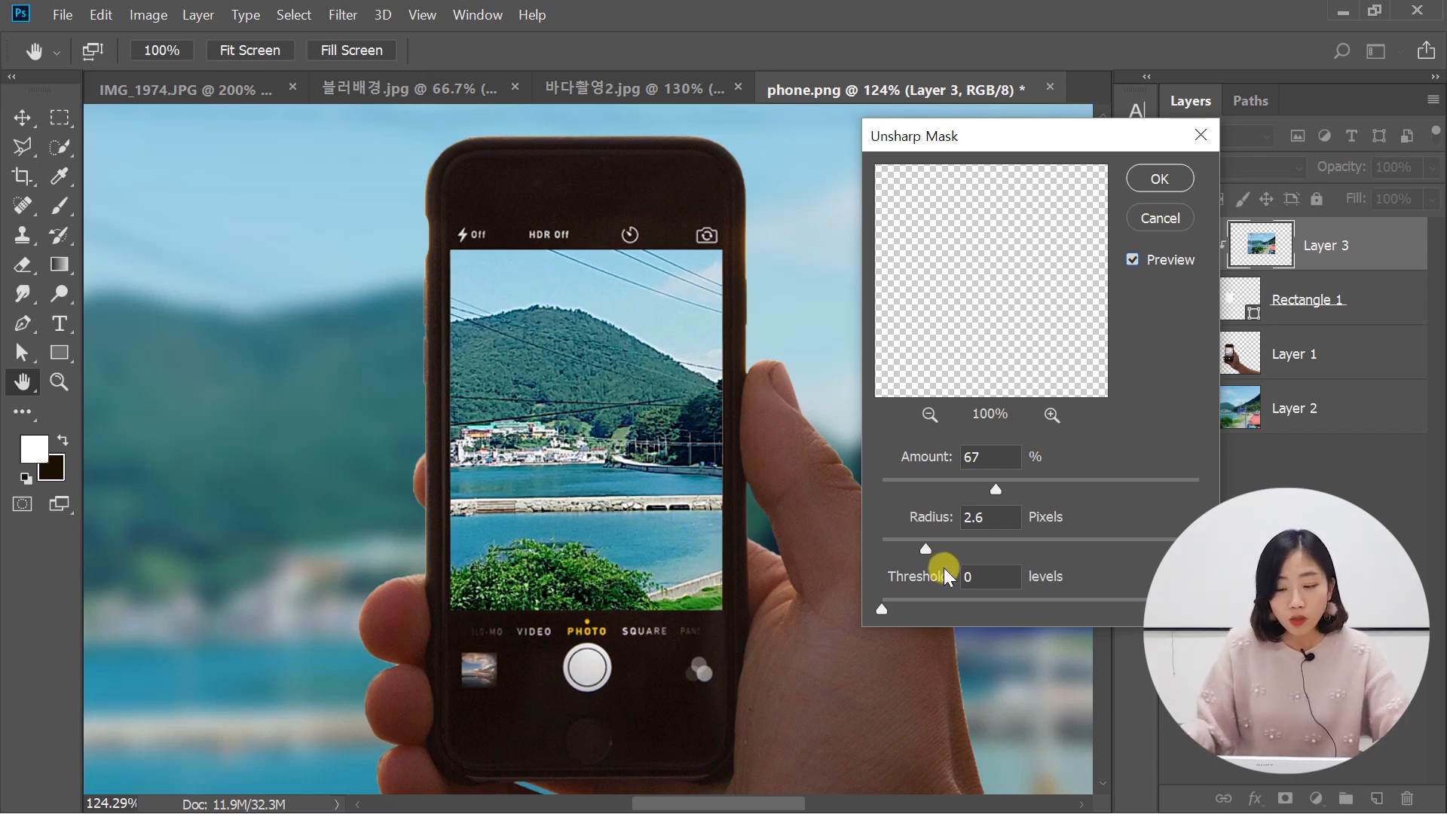
drag(931, 550, 935, 550)
click(1136, 262)
click(1136, 263)
drag(973, 490, 985, 488)
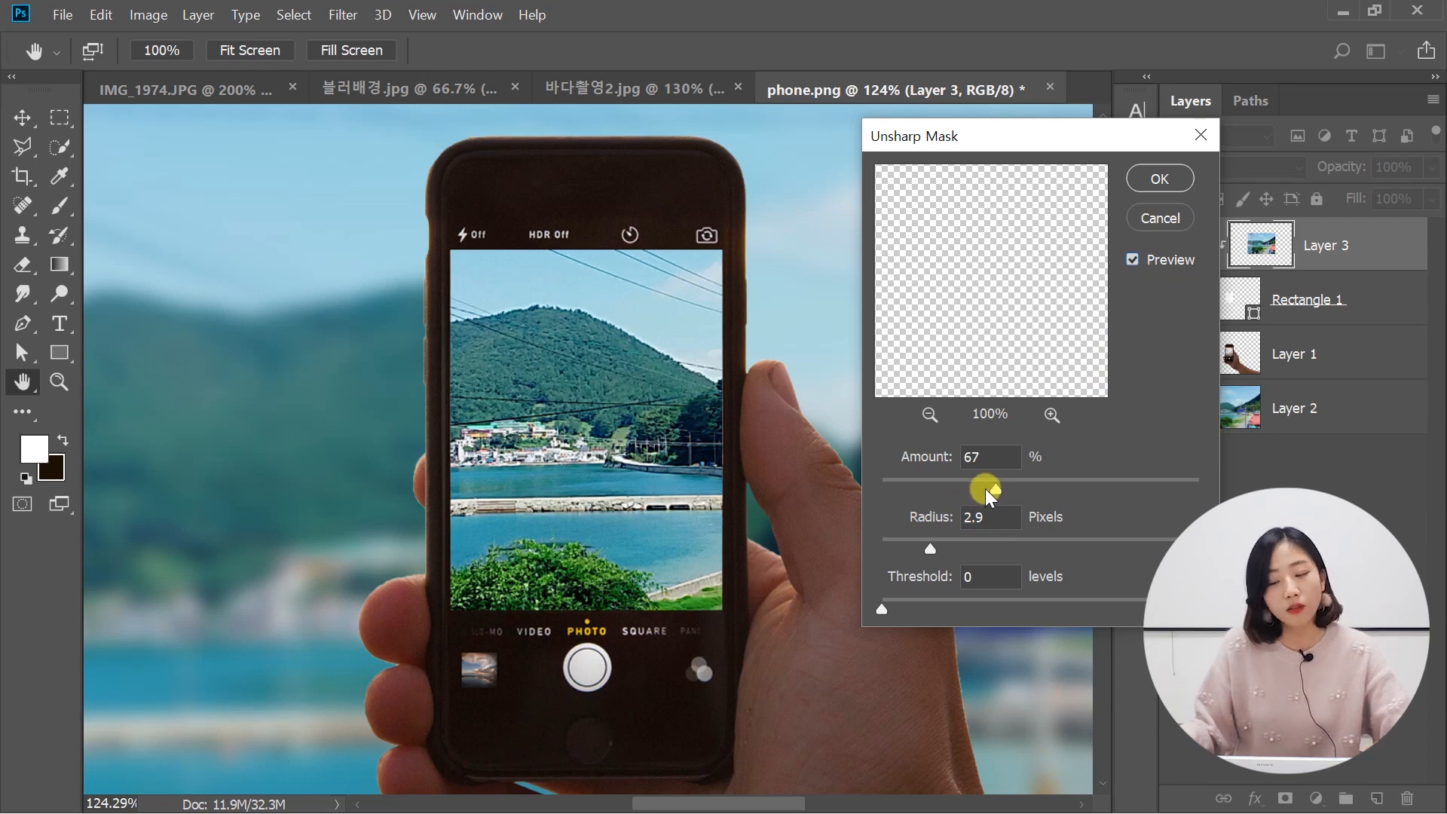
drag(983, 475, 987, 478)
click(1130, 261)
click(1129, 262)
click(1158, 179)
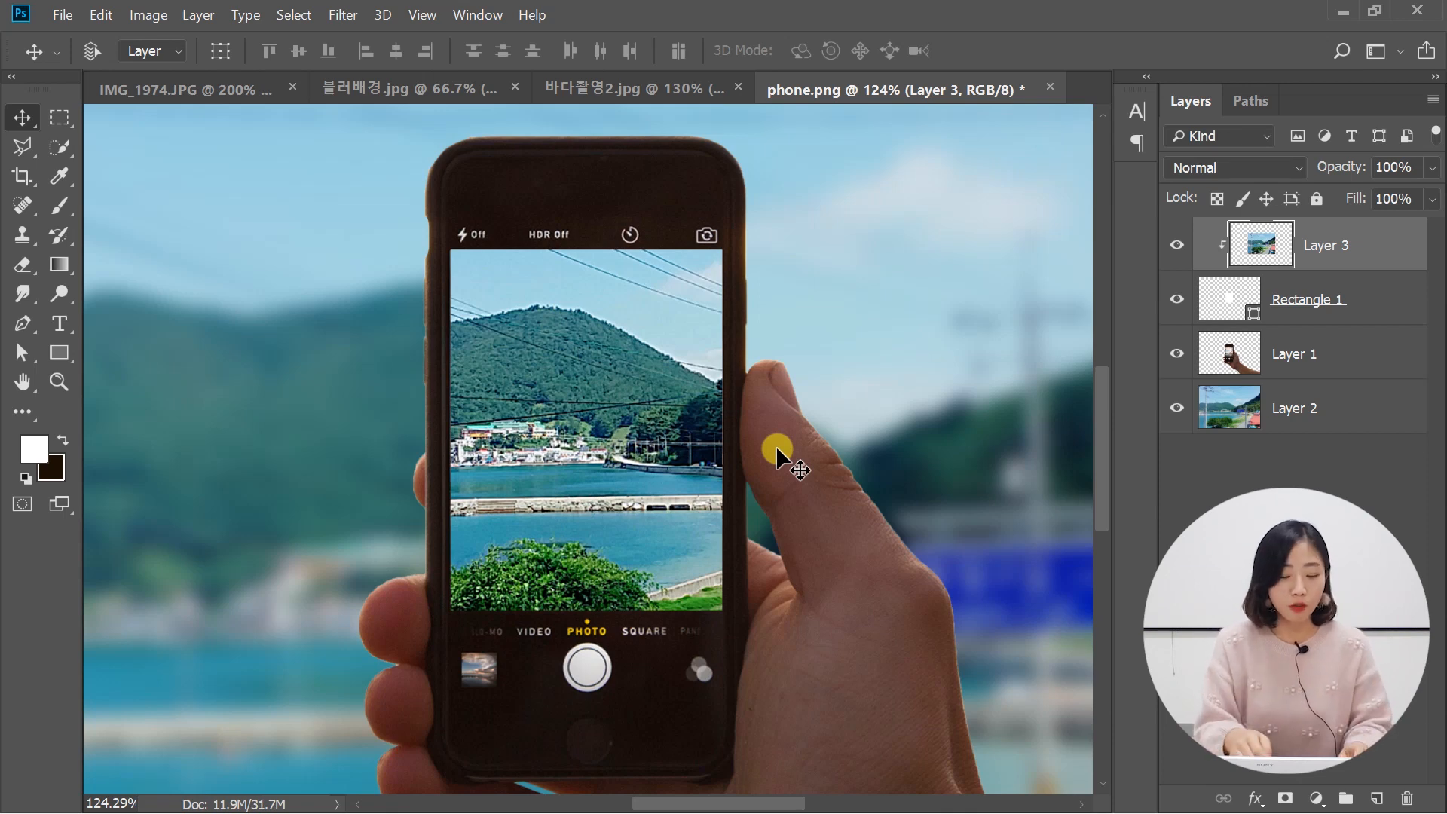
- Inspect the finished phone composite at 100% and as a whole, and minimize the Photoshop and File Explorer windows
key(ctrl+1)
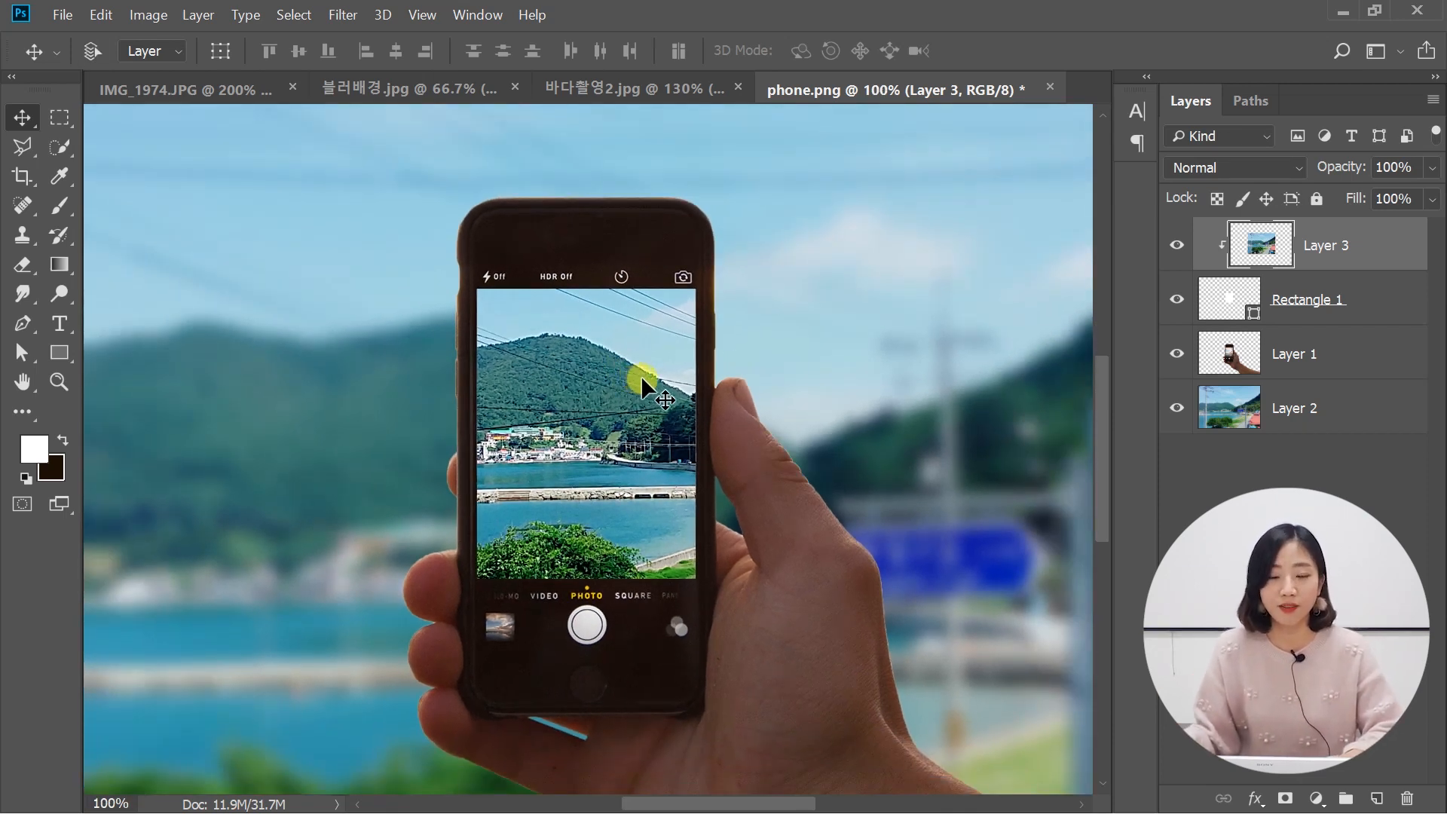
key(ctrl+0)
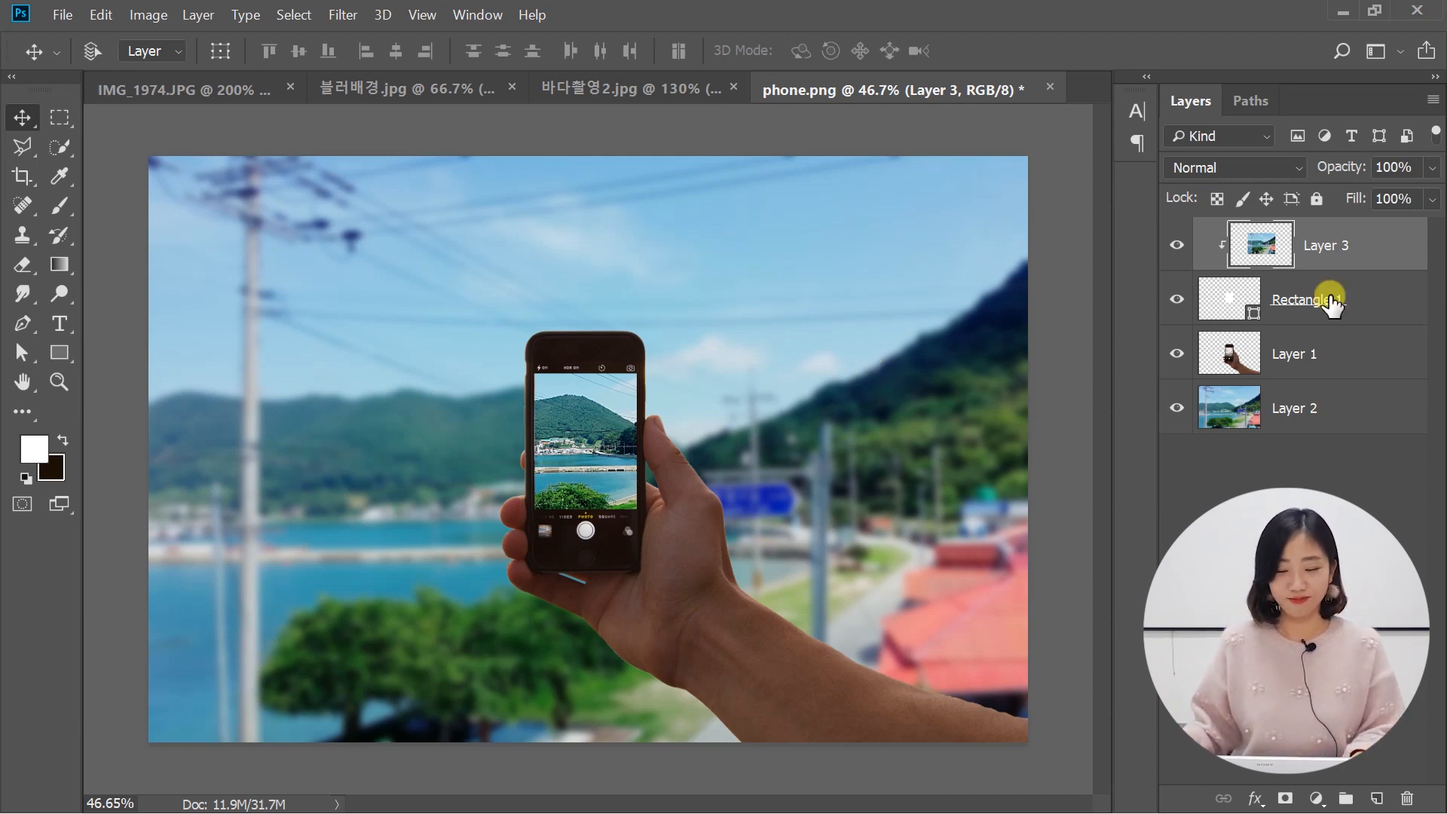
click(1343, 12)
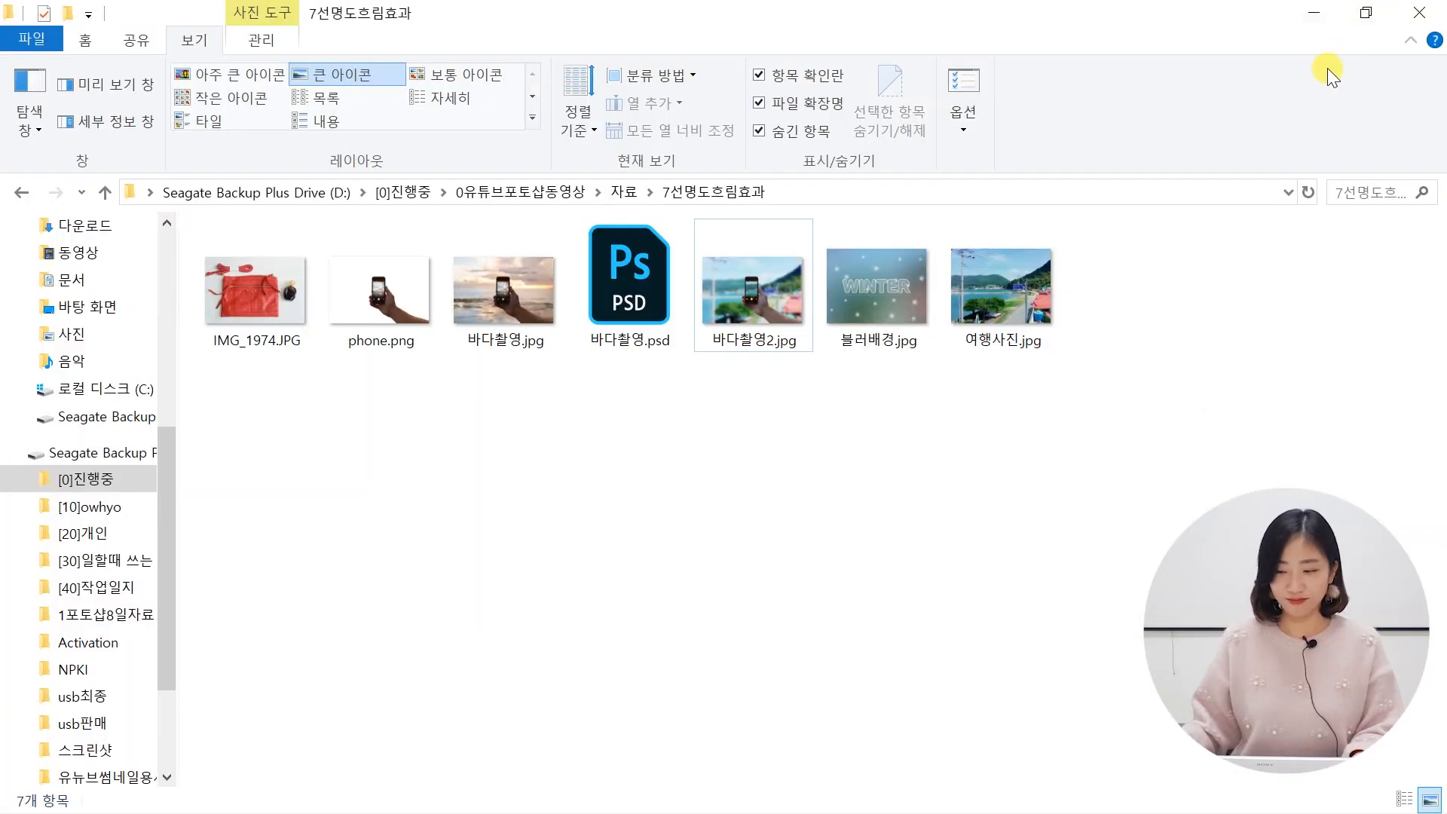
click(1319, 15)
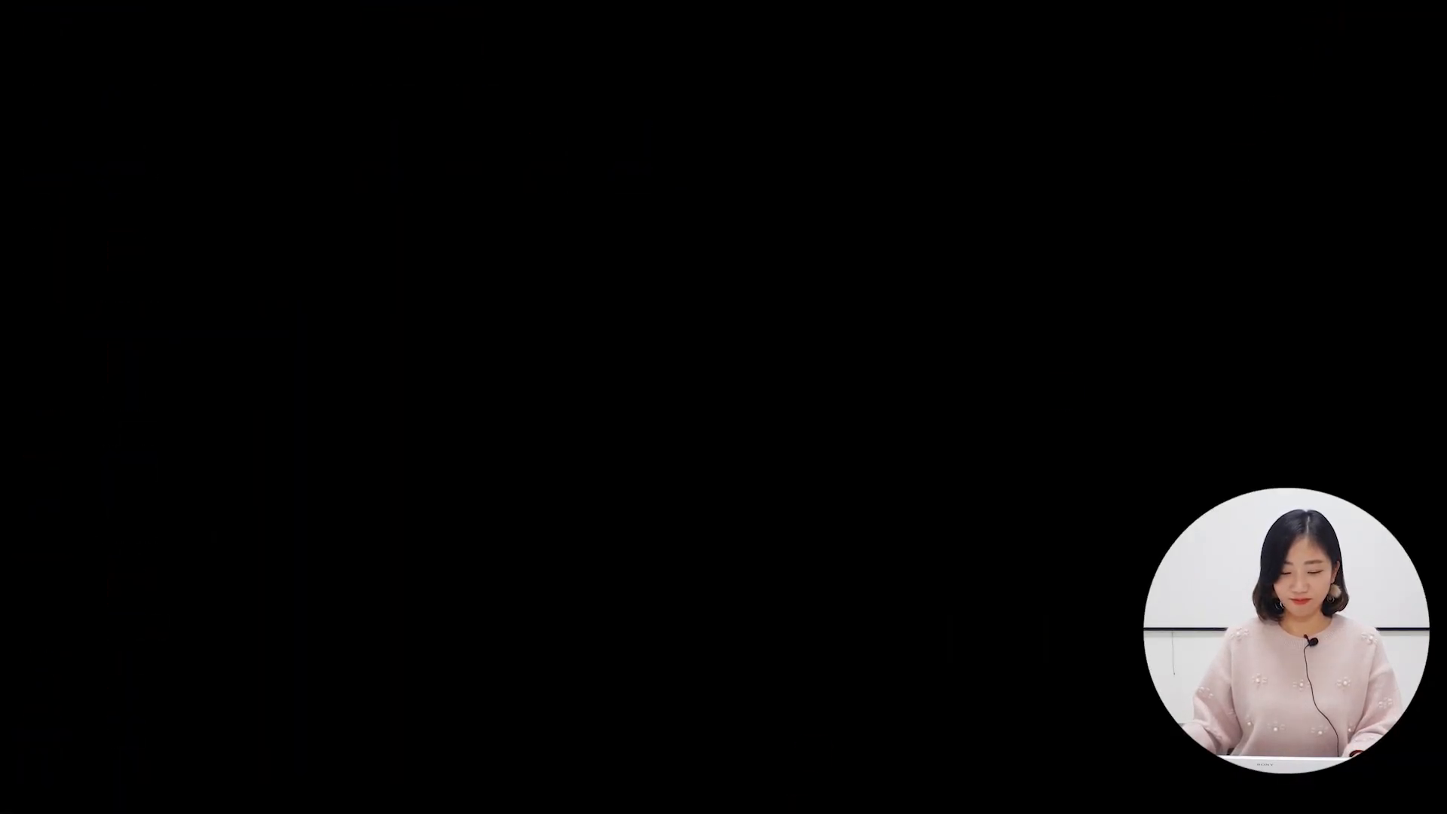